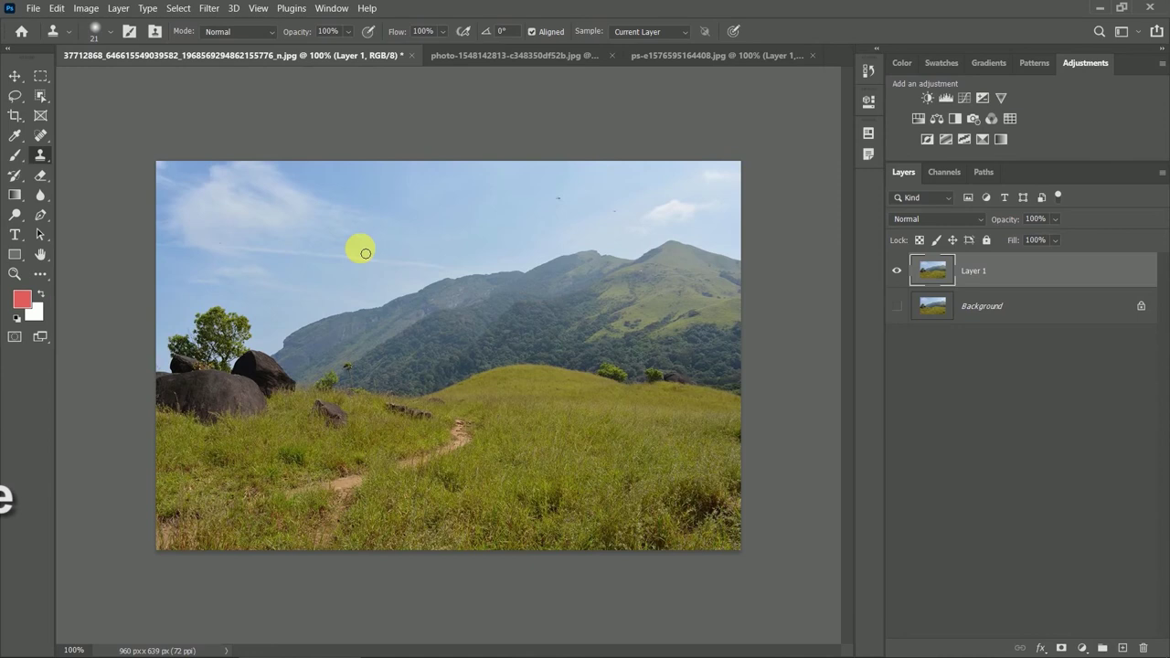
Replace the landscape's pale sky with a cloudy Blue Skies preset using Sky Replacement.
{"action": "left_click", "coordinate": [60, 9]}
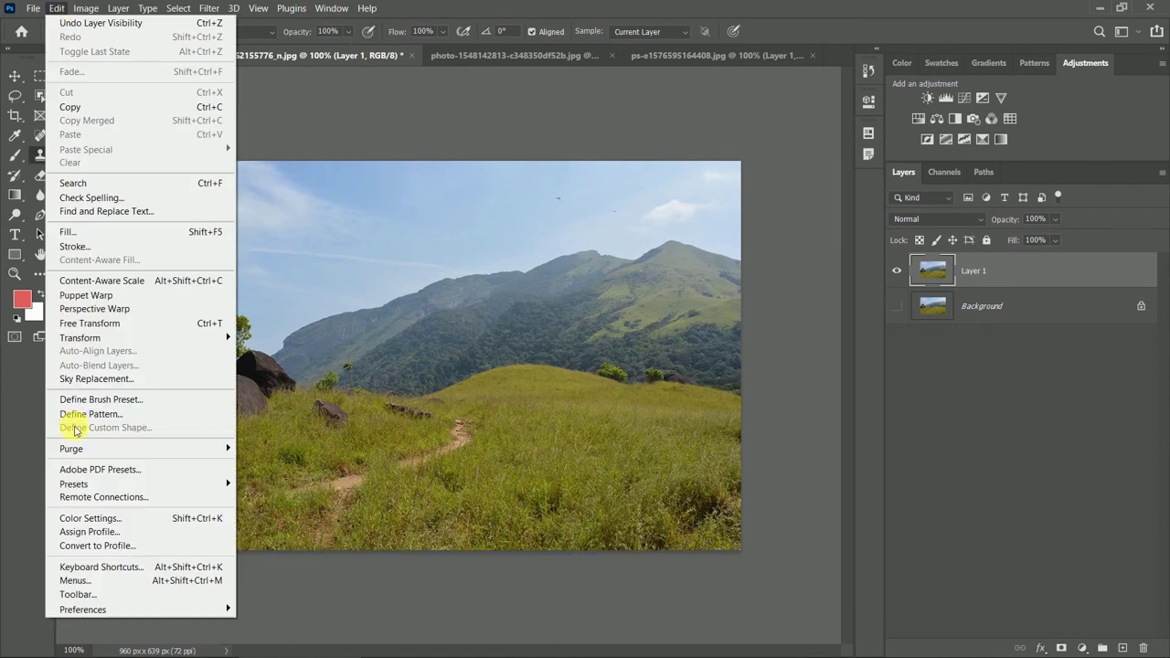
{"action": "left_click", "coordinate": [89, 379]}
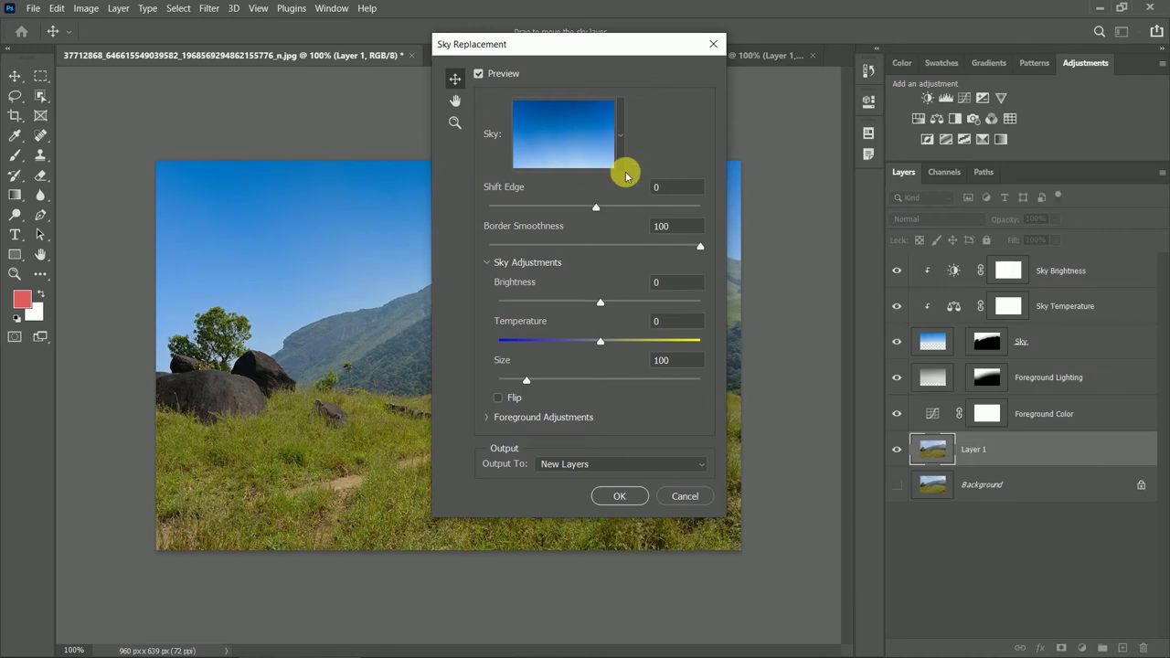
{"action": "left_click", "coordinate": [620, 137]}
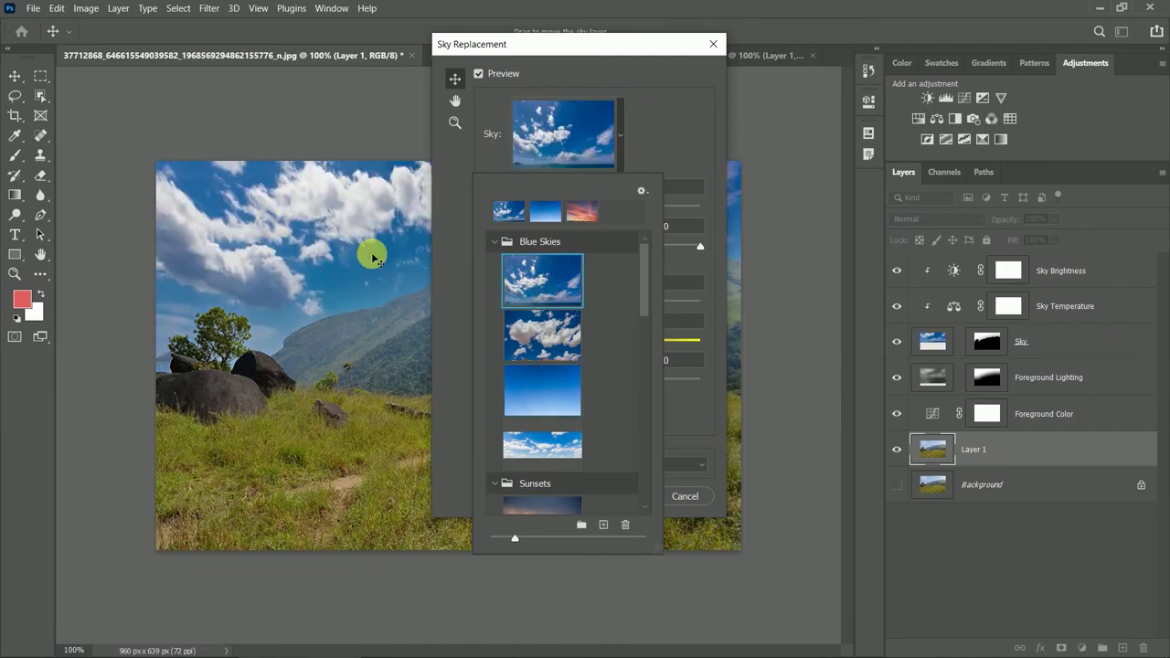
{"action": "left_click", "coordinate": [679, 137]}
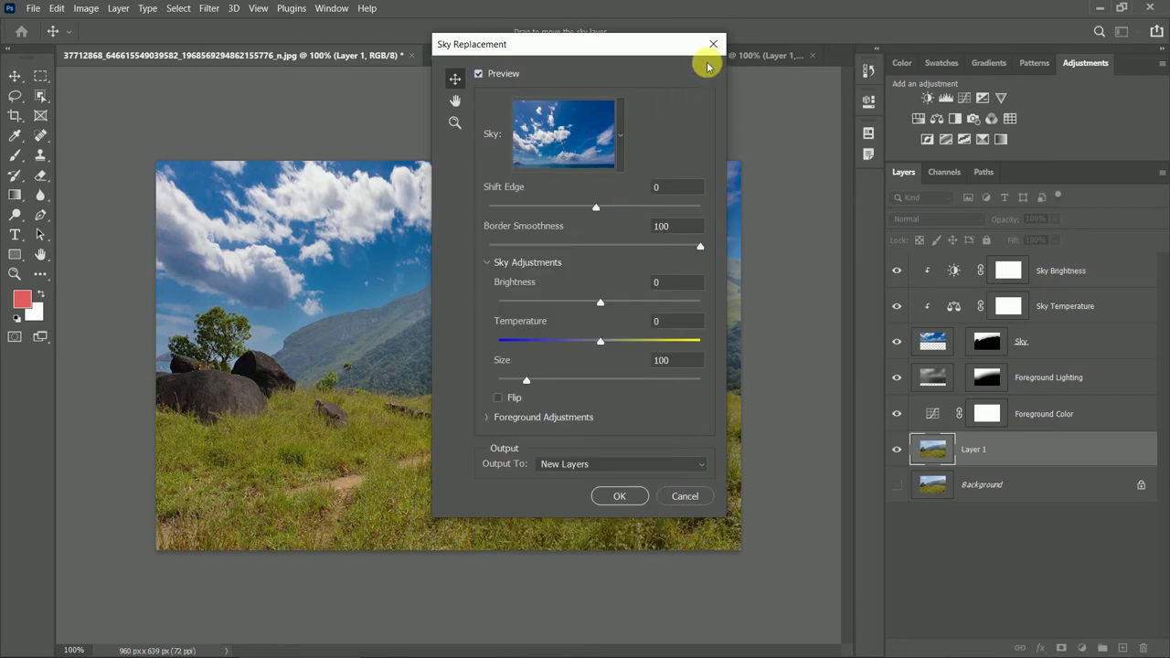
{"action": "left_click", "coordinate": [622, 498]}
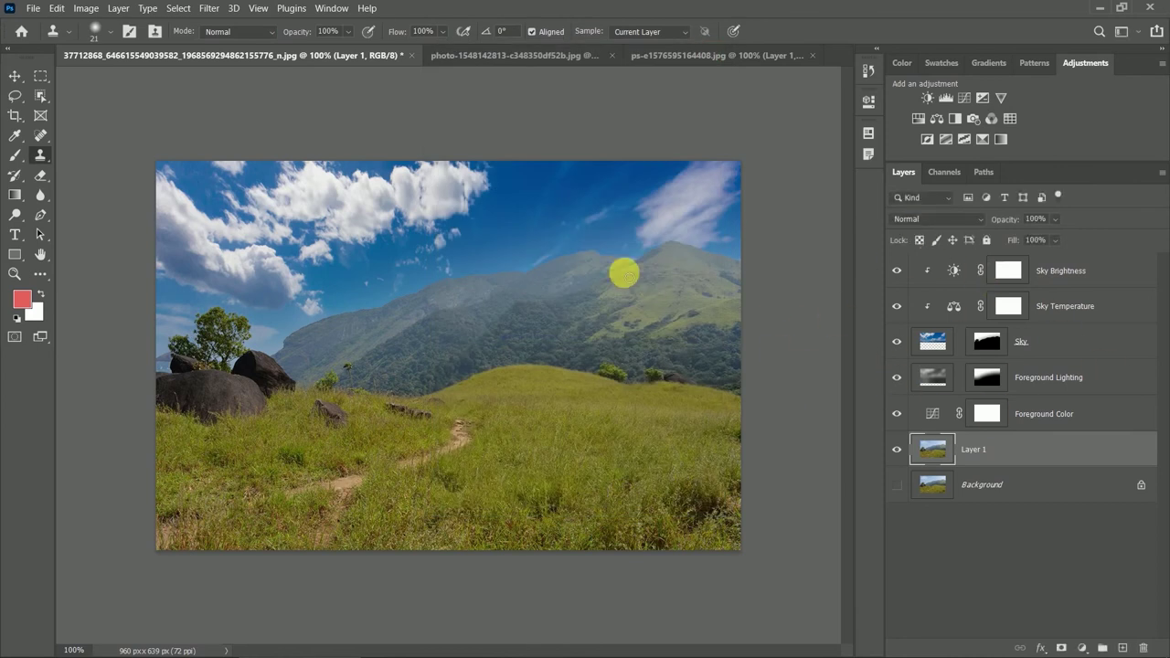
Open the Adaptive Wide Angle filter on the portrait photo.
{"action": "left_click", "coordinate": [530, 58]}
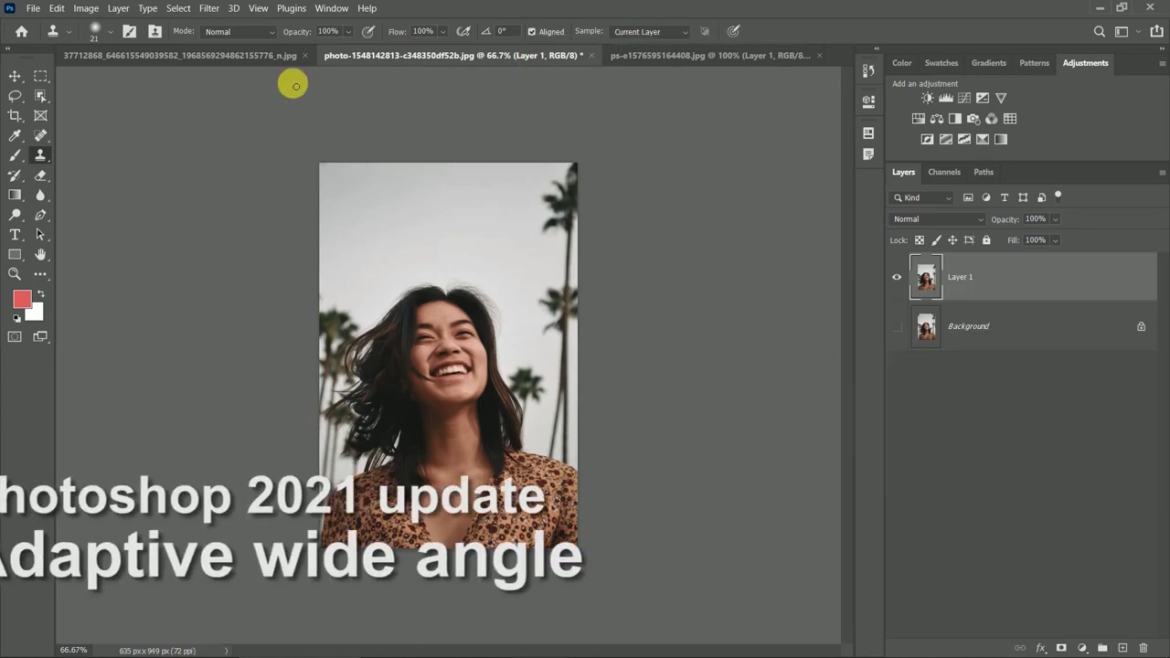
{"action": "left_click", "coordinate": [209, 9]}
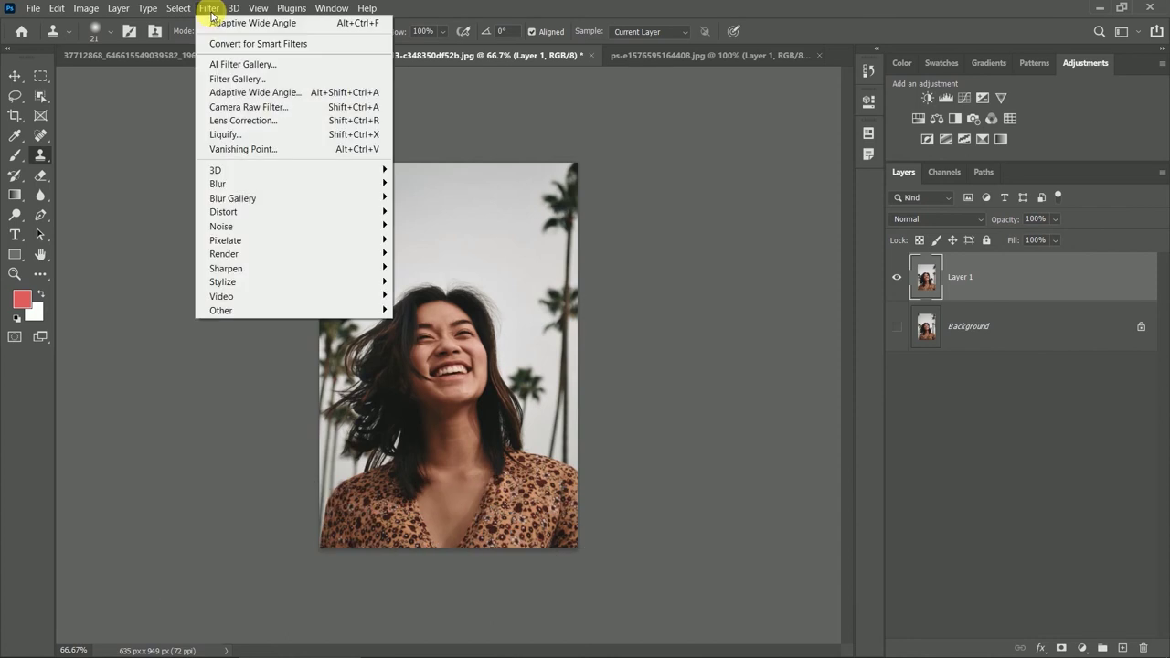
{"action": "left_click", "coordinate": [253, 95]}
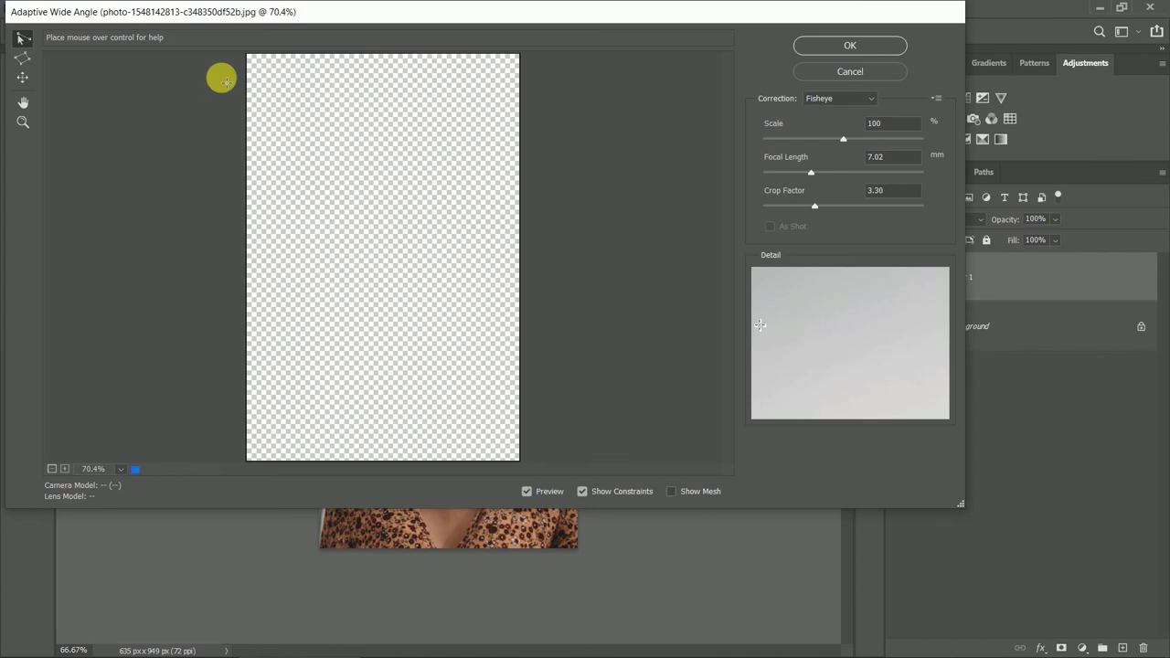
Try a polygon constraint from the image's top-left edge to the chest, then cancel it.
{"action": "left_click", "coordinate": [22, 56]}
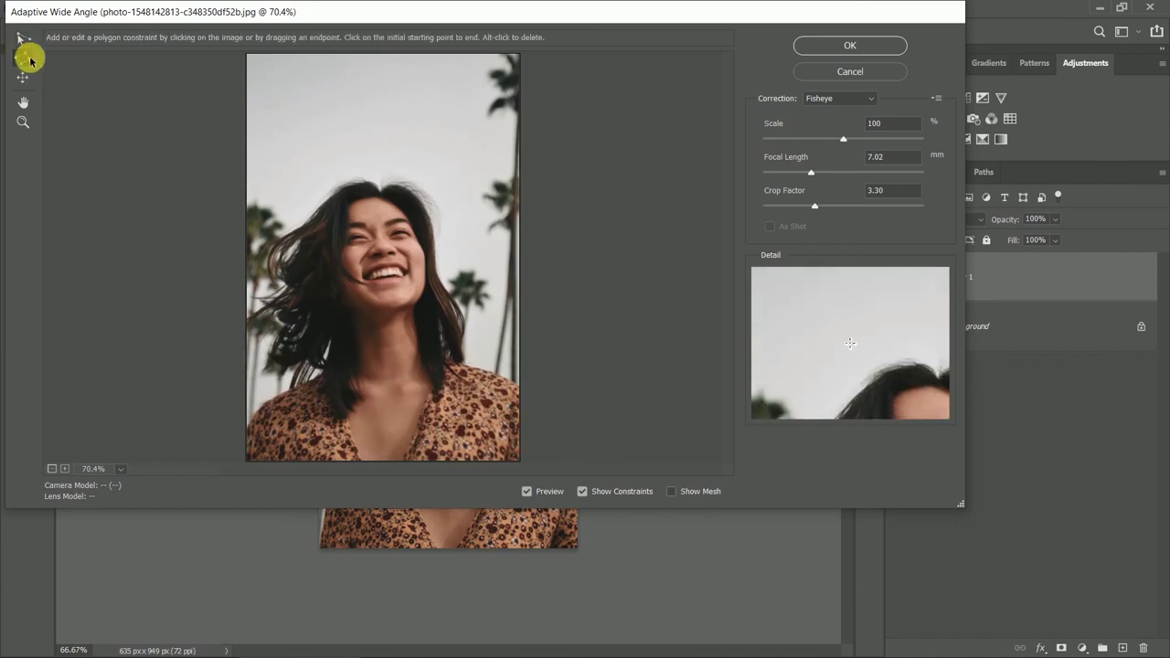
{"action": "left_click", "coordinate": [248, 143]}
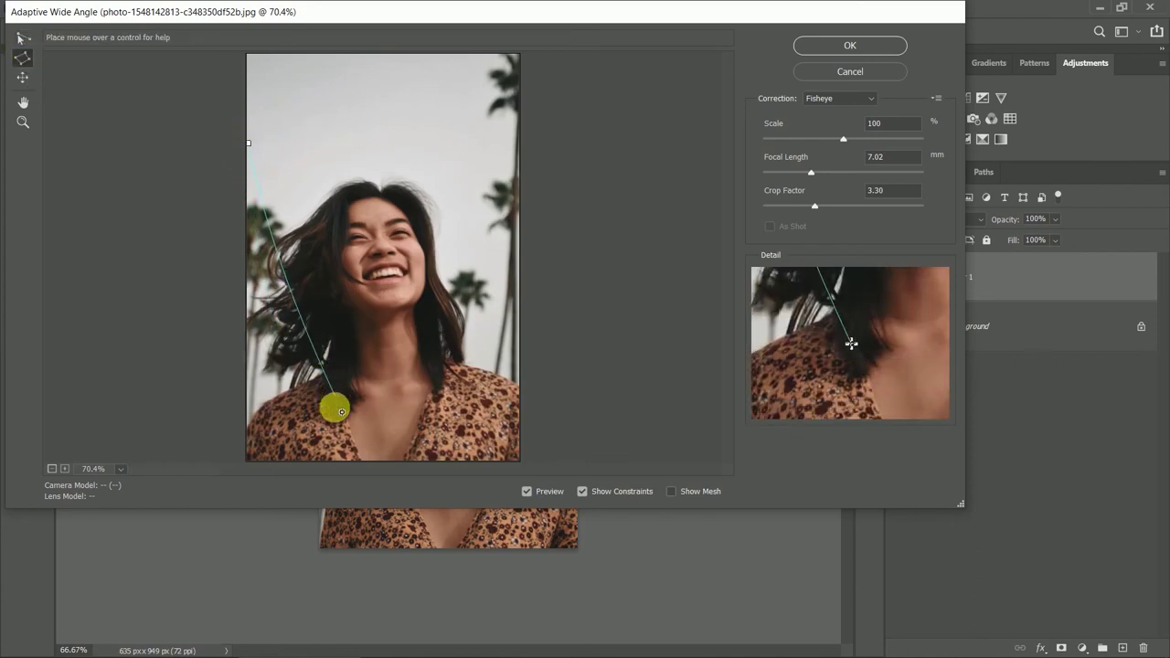
{"action": "left_click", "coordinate": [335, 422]}
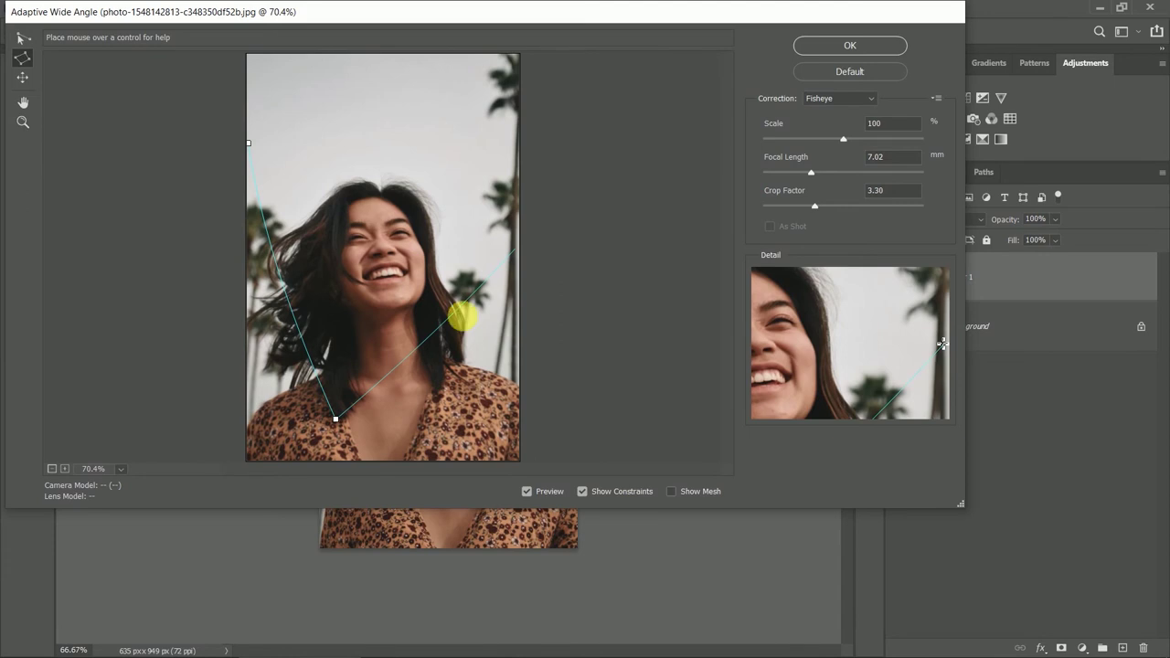
{"action": "key", "text": "alt"}
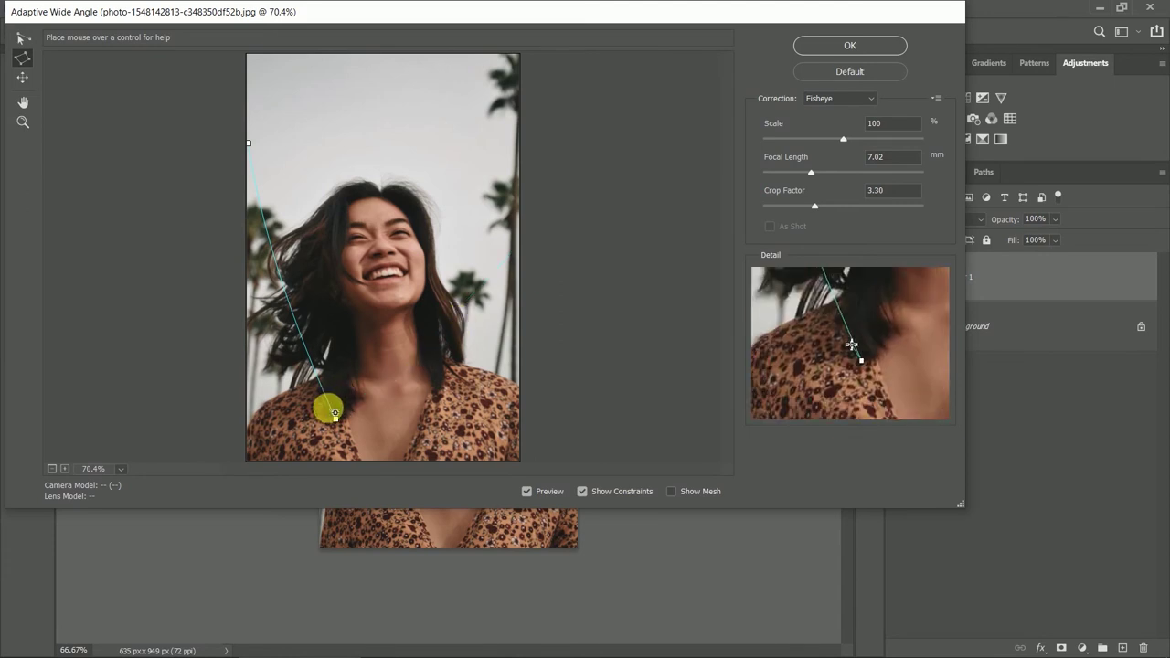
{"action": "key", "text": "z"}
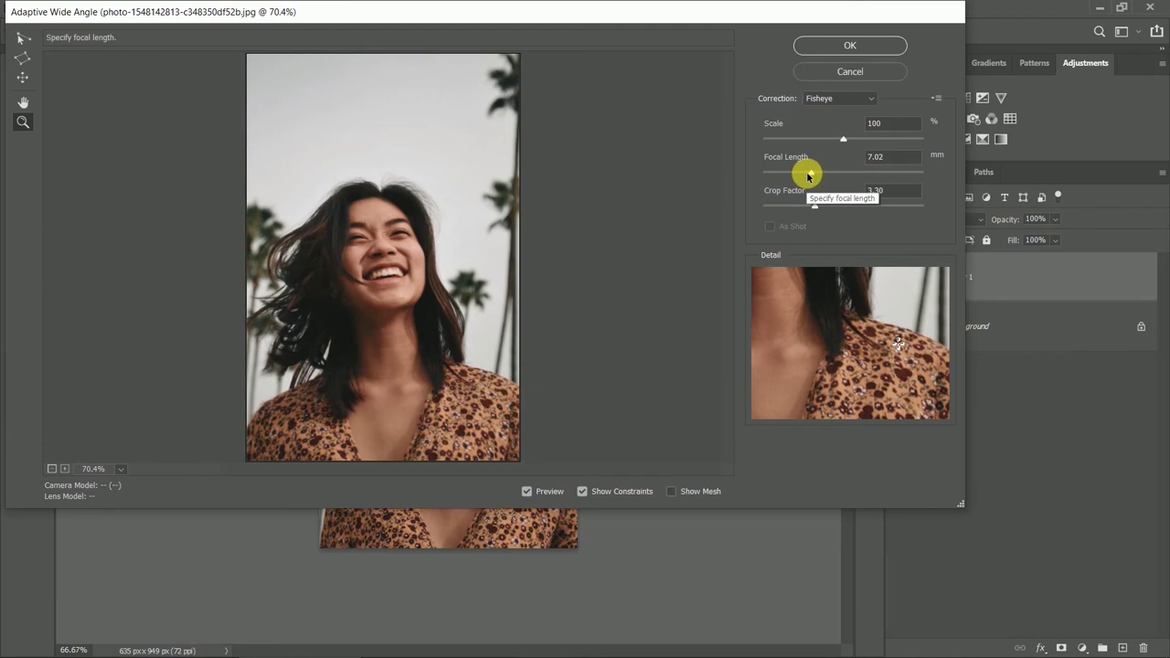
Lower the focal length to 4.51 mm and apply the Adaptive Wide Angle correction.
{"action": "left_click_drag", "start_coordinate": [808, 177], "coordinate": [801, 177]}
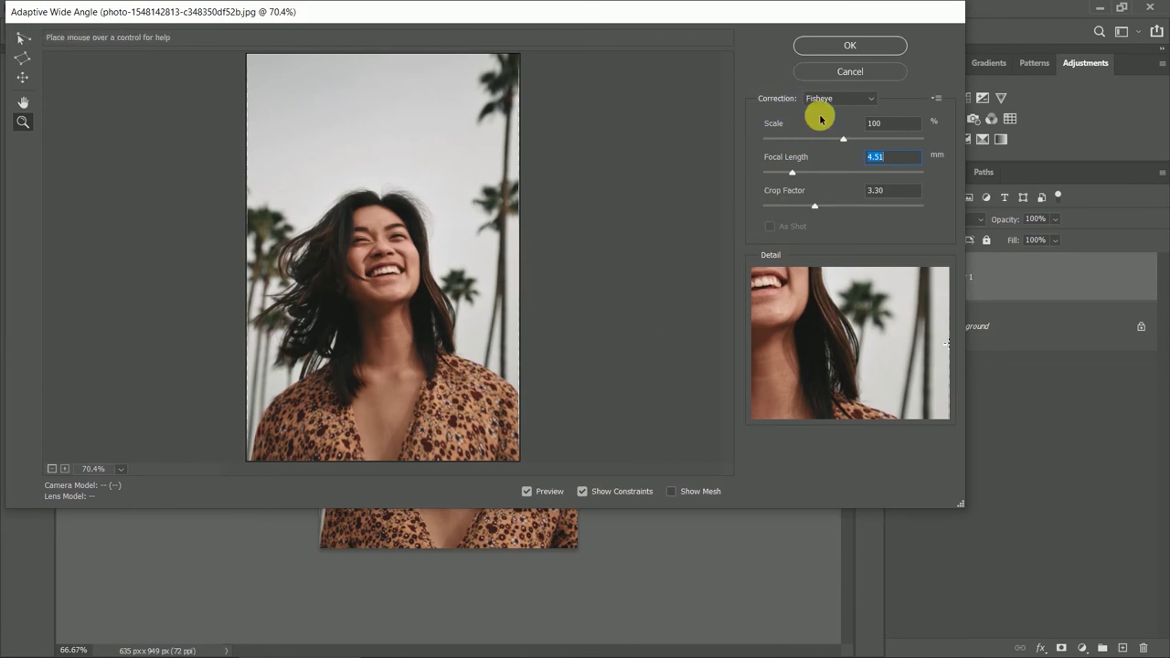
{"action": "left_click", "coordinate": [851, 47]}
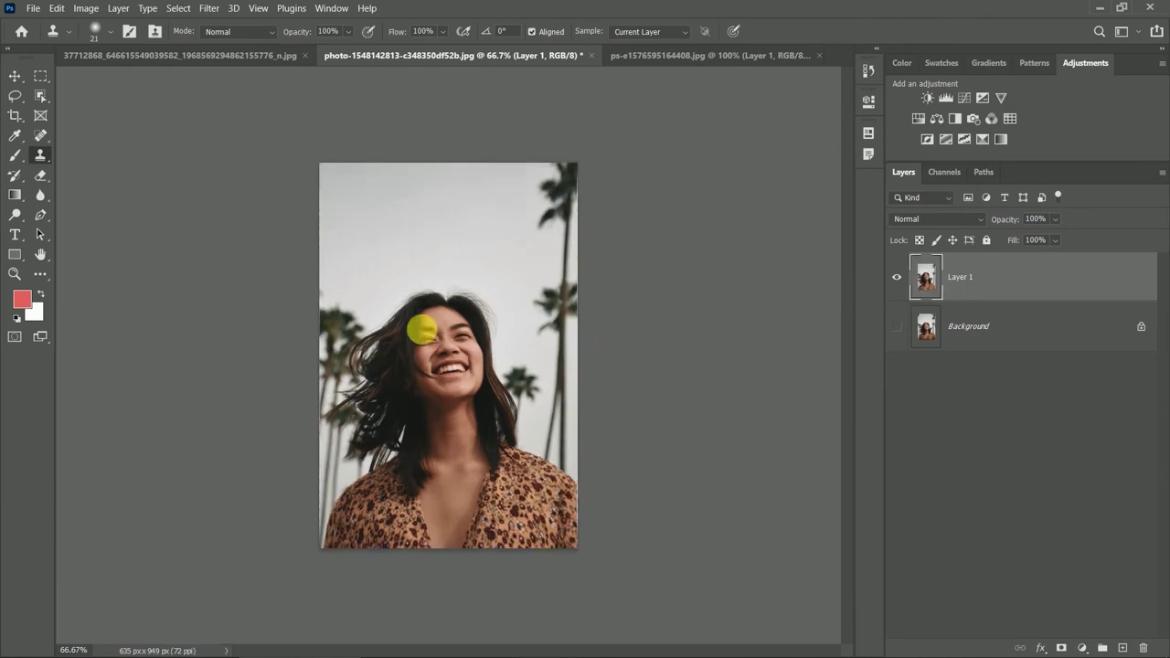
Select all, open Lens Correction, and set its preview grid size to 136.
{"action": "key", "text": "ctrl+a"}
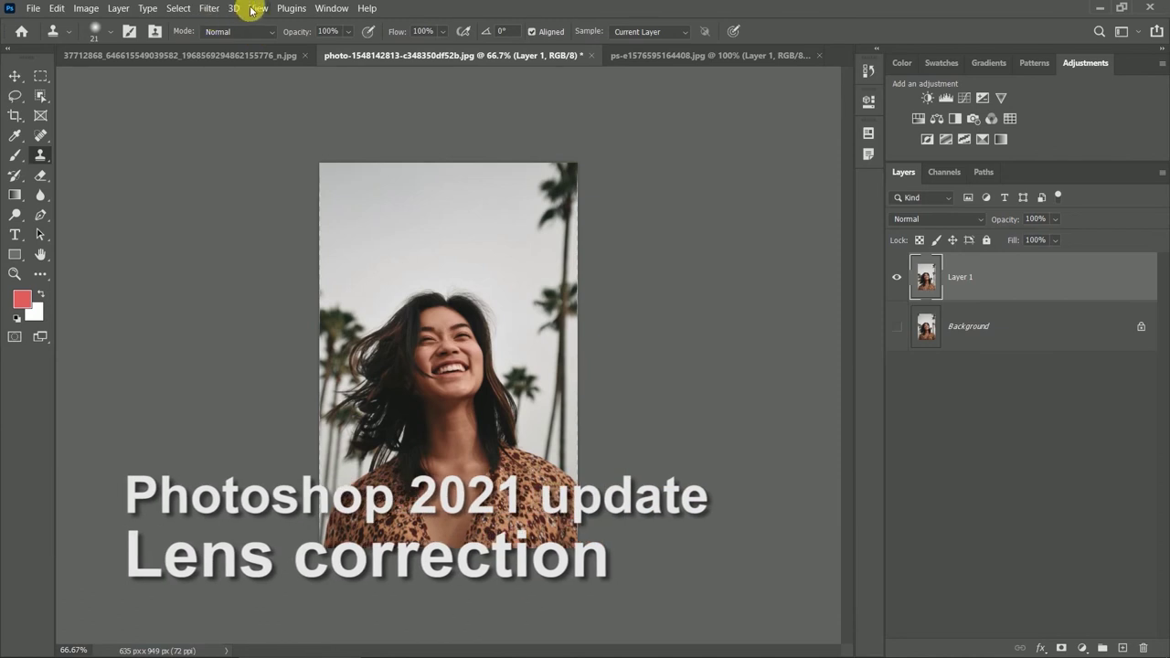
{"action": "left_click", "coordinate": [216, 11]}
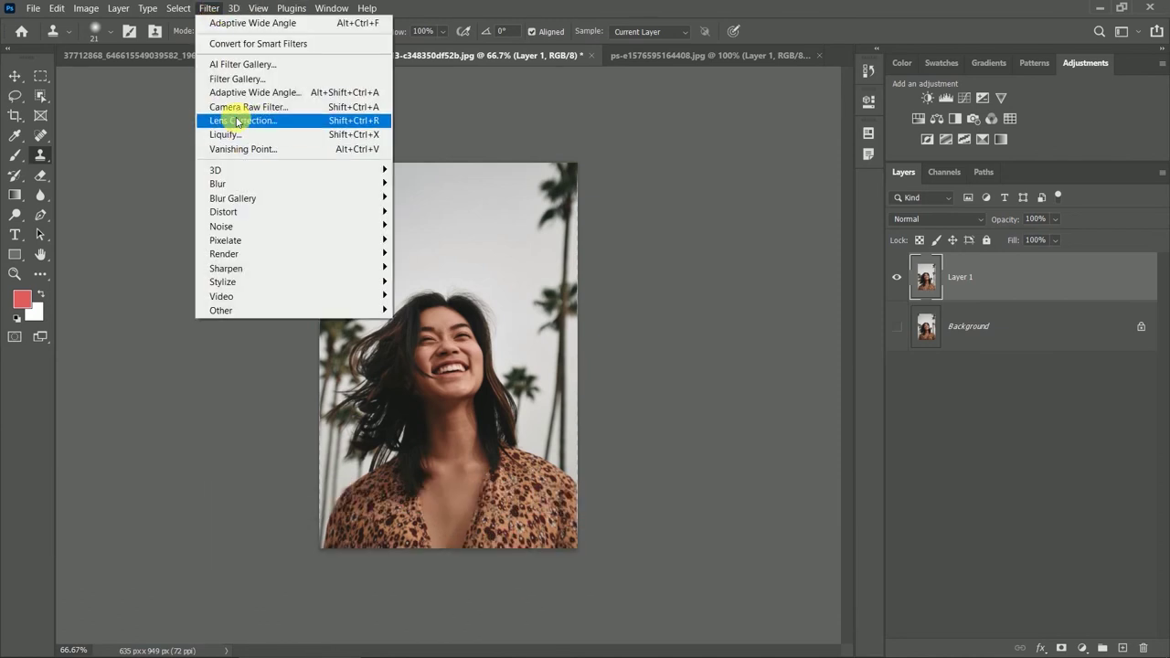
{"action": "left_click", "coordinate": [237, 121]}
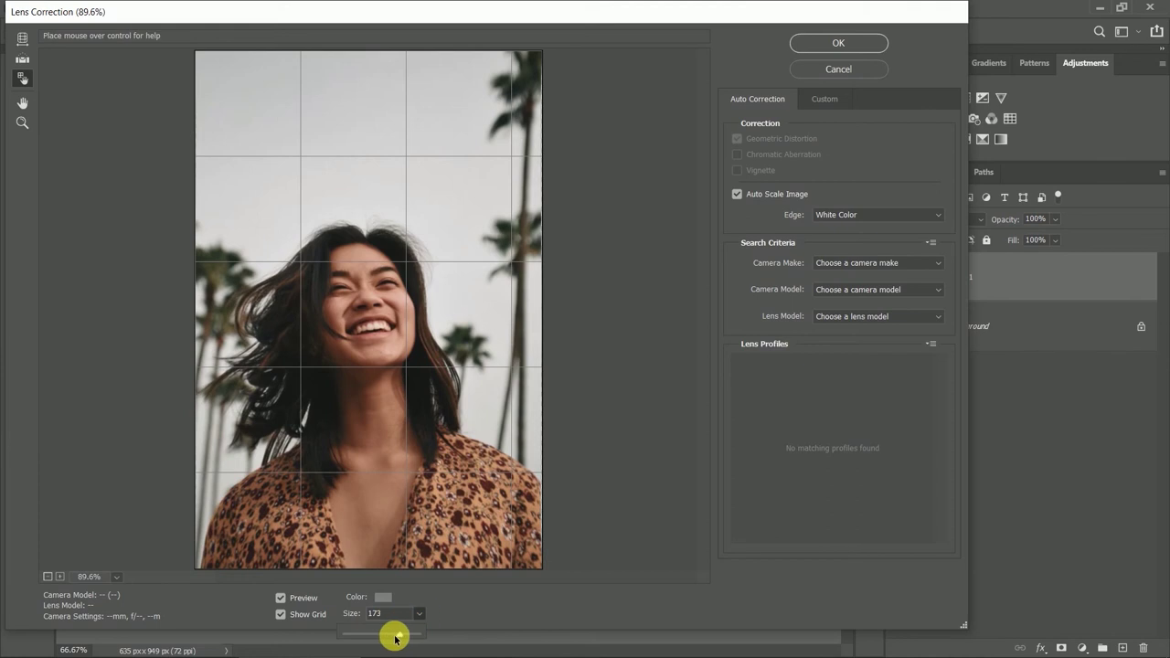
{"action": "left_click_drag", "start_coordinate": [382, 637], "coordinate": [380, 637]}
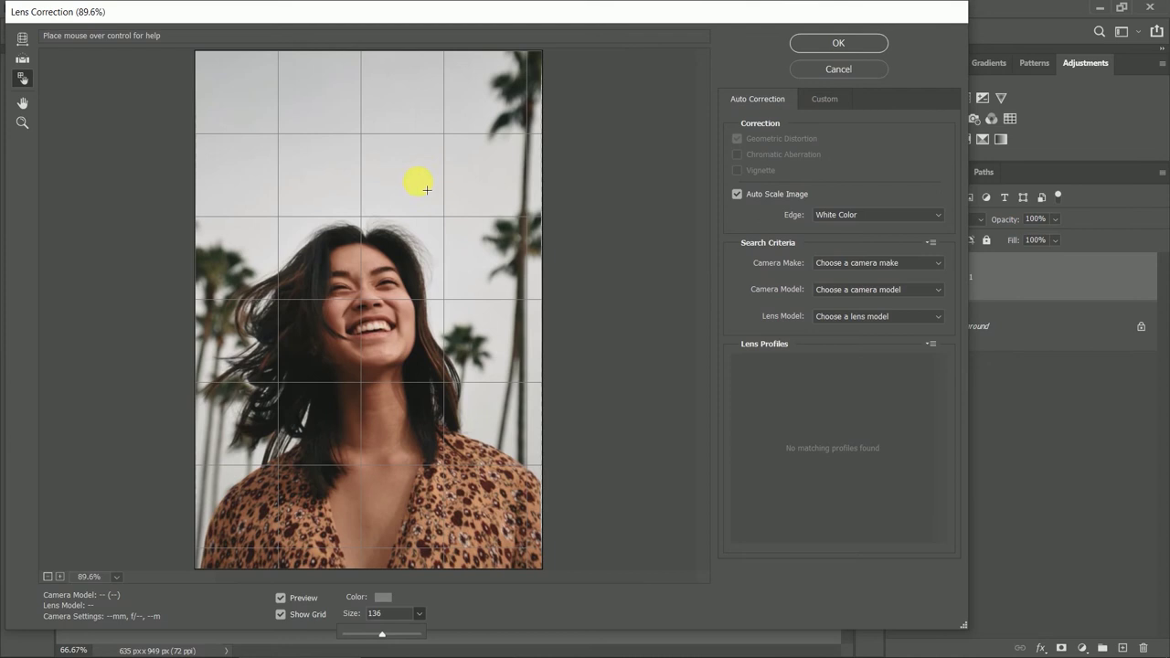
{"action": "left_click", "coordinate": [930, 262]}
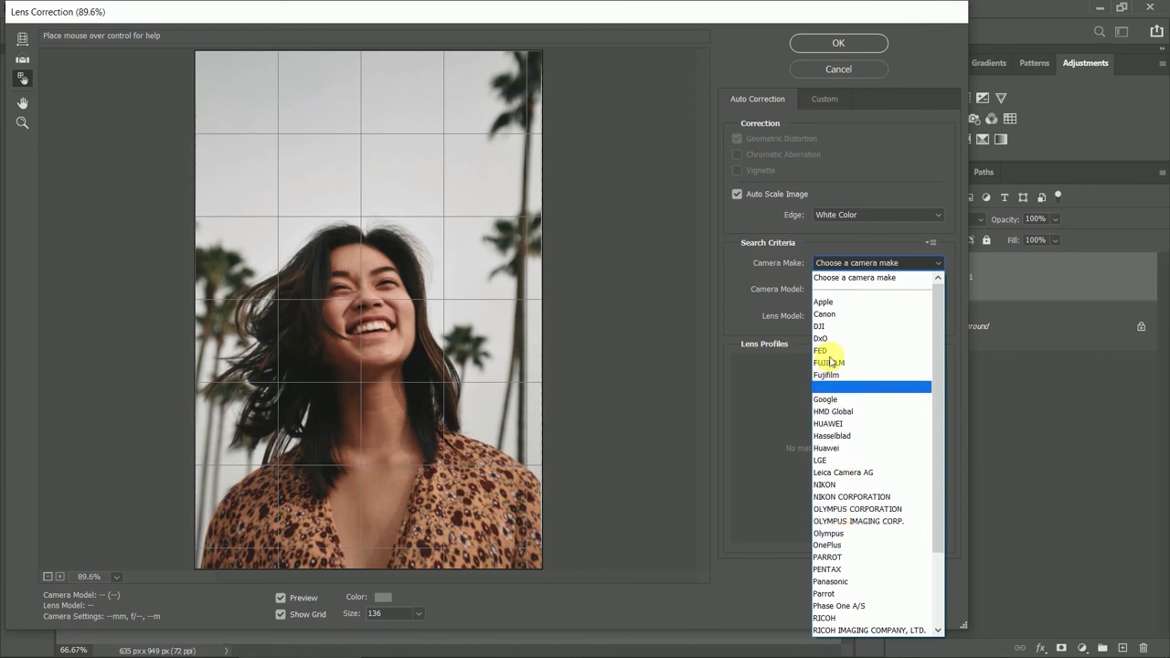
Set the Lens Correction camera make to Apple and model to iPhone 11.
{"action": "left_click", "coordinate": [827, 302]}
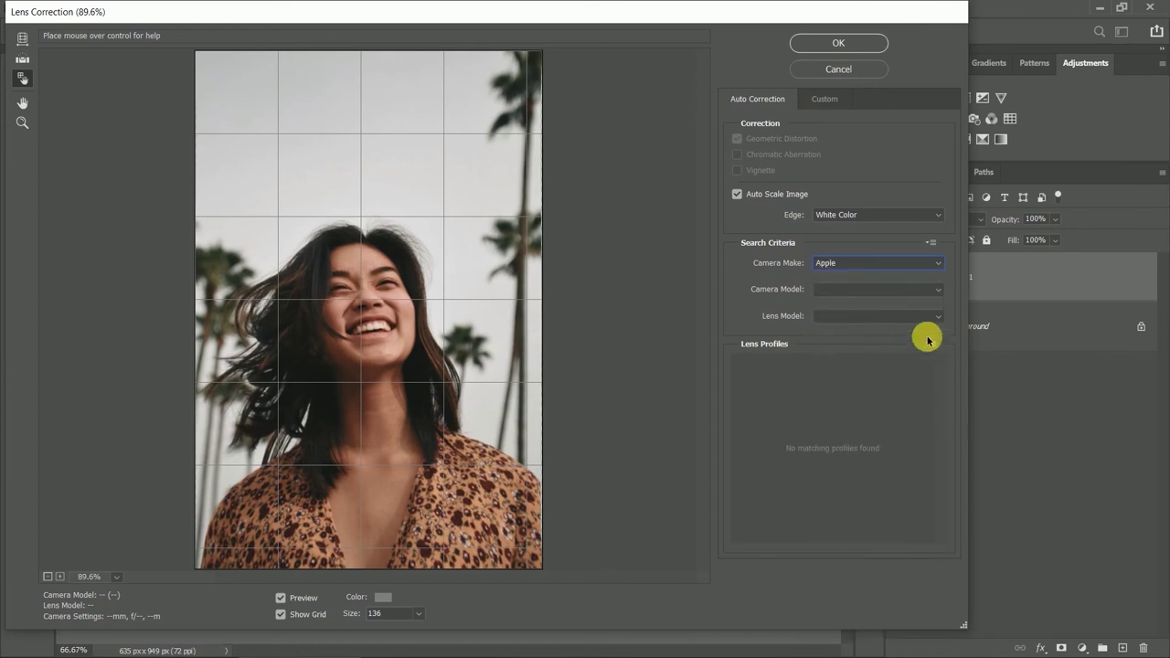
{"action": "left_click", "coordinate": [934, 292]}
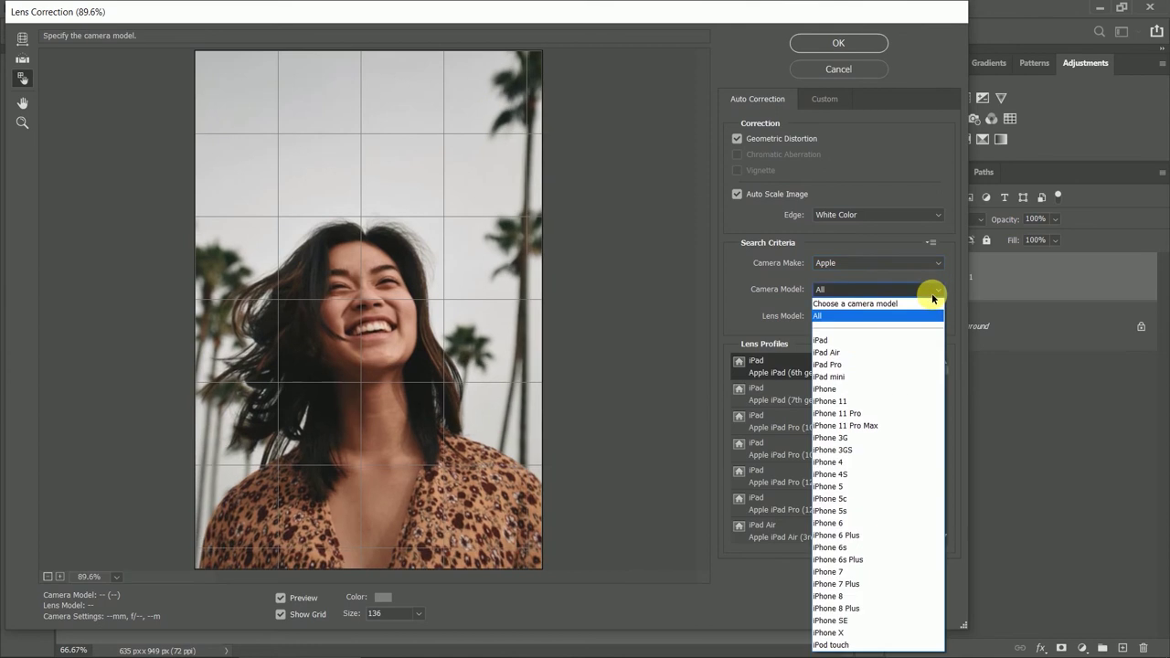
{"action": "left_click", "coordinate": [830, 401]}
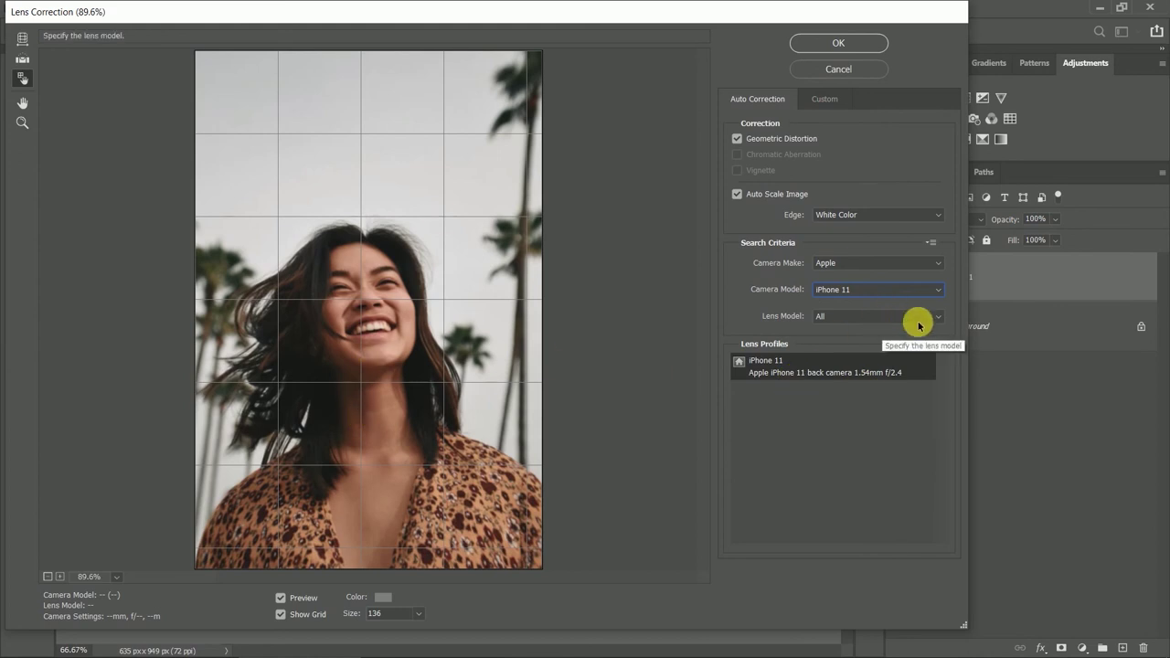
Choose an iPhone X back camera lens model and apply the Lens Correction.
{"action": "left_click", "coordinate": [936, 315]}
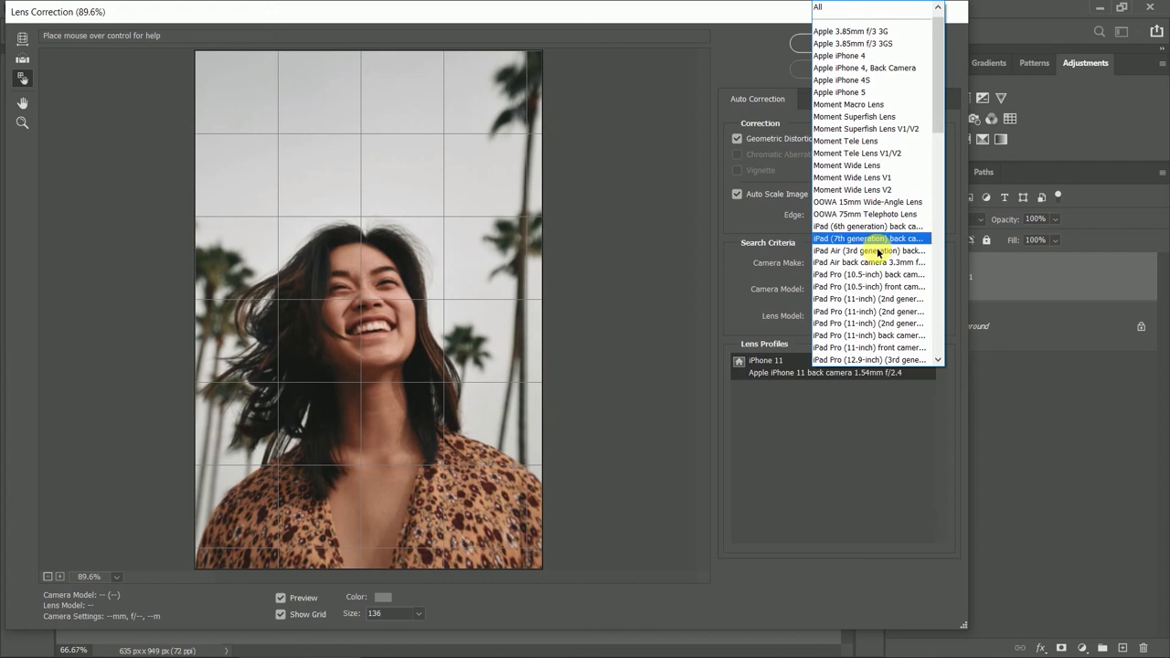
{"action": "scroll", "coordinate": [879, 256], "scroll_direction": "down", "scroll_amount": 5}
{"action": "scroll", "coordinate": [883, 265], "scroll_direction": "down", "scroll_amount": 3}
{"action": "scroll", "coordinate": [886, 276], "scroll_direction": "down", "scroll_amount": 2}
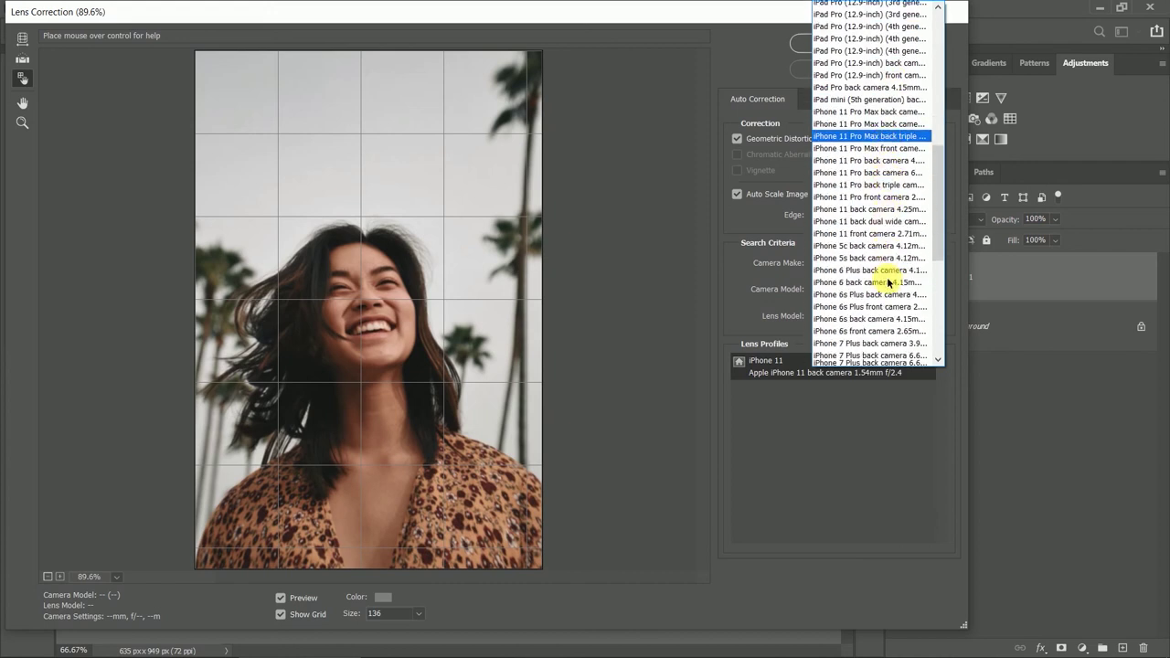
{"action": "scroll", "coordinate": [888, 281], "scroll_direction": "down", "scroll_amount": 4}
{"action": "scroll", "coordinate": [889, 283], "scroll_direction": "down", "scroll_amount": 4}
{"action": "scroll", "coordinate": [879, 291], "scroll_direction": "up", "scroll_amount": 1}
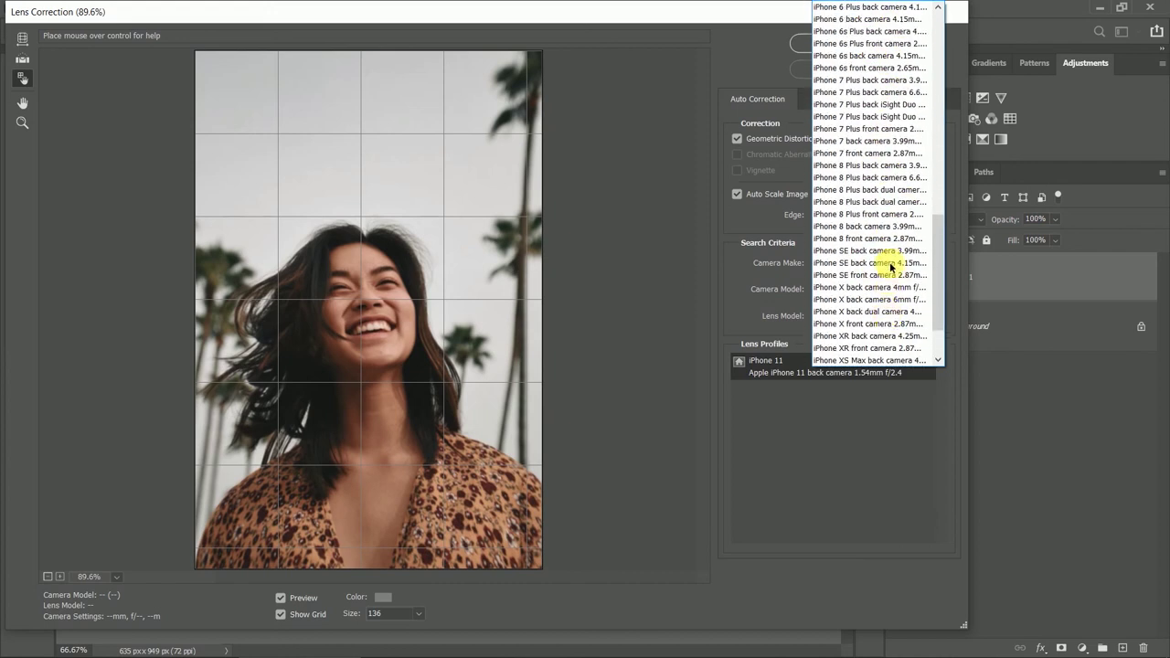
{"action": "left_click", "coordinate": [869, 287]}
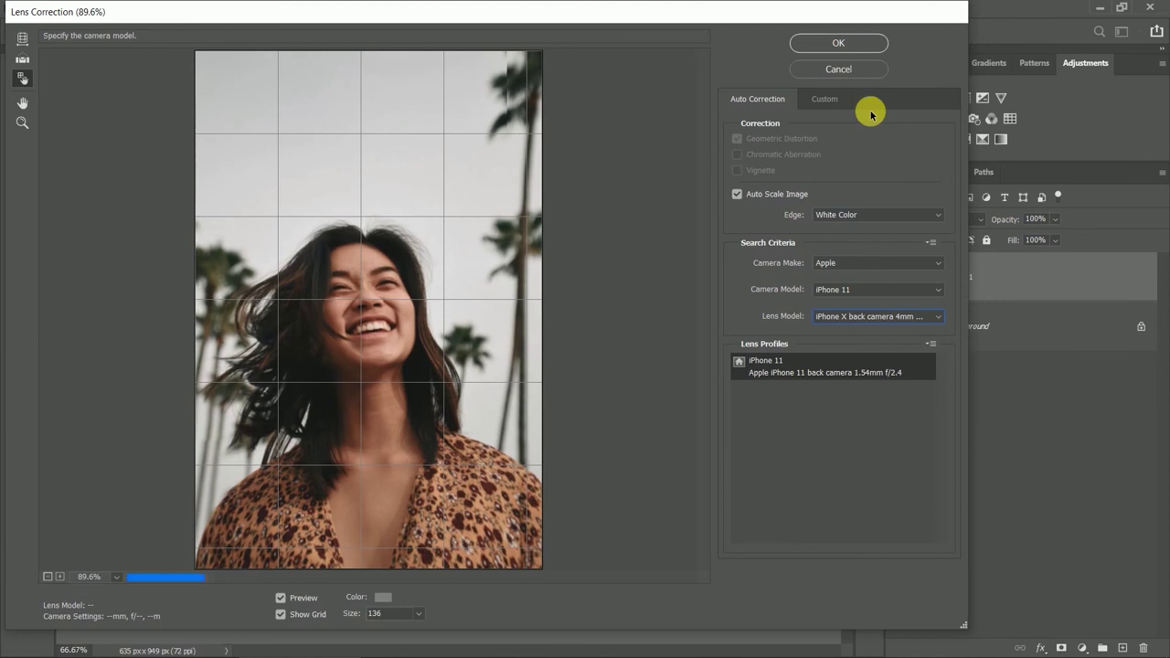
{"action": "left_click", "coordinate": [839, 44]}
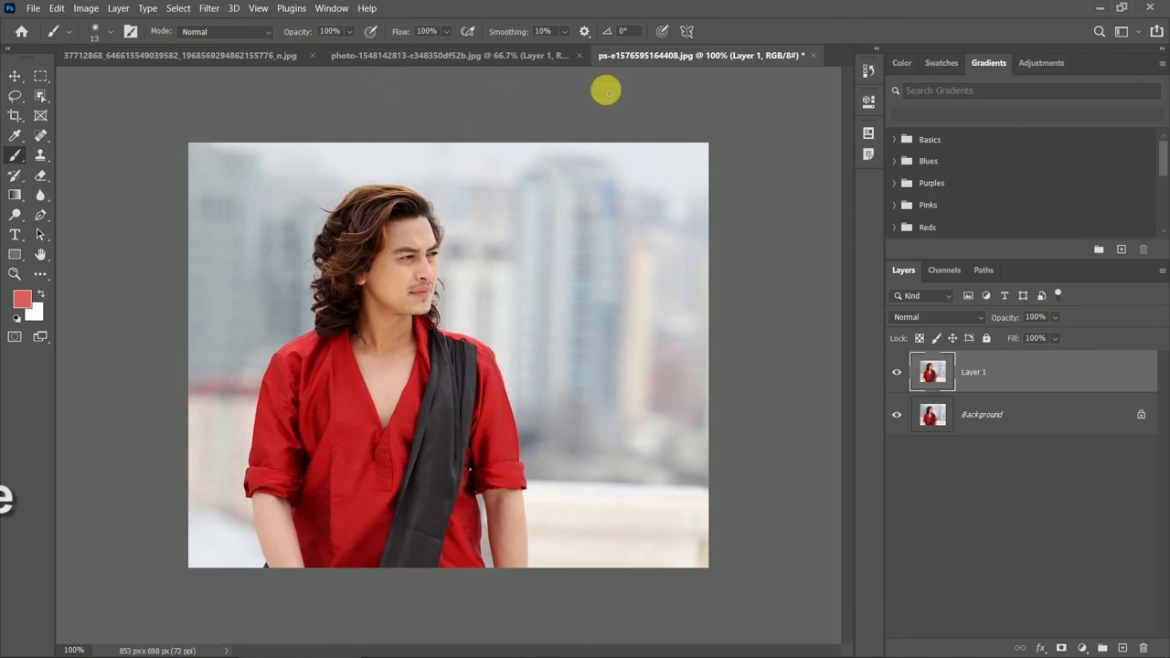
Start Select Subject with the Object Selection Tool, cancel it, and open Select and Mask.
{"action": "left_click", "coordinate": [42, 97]}
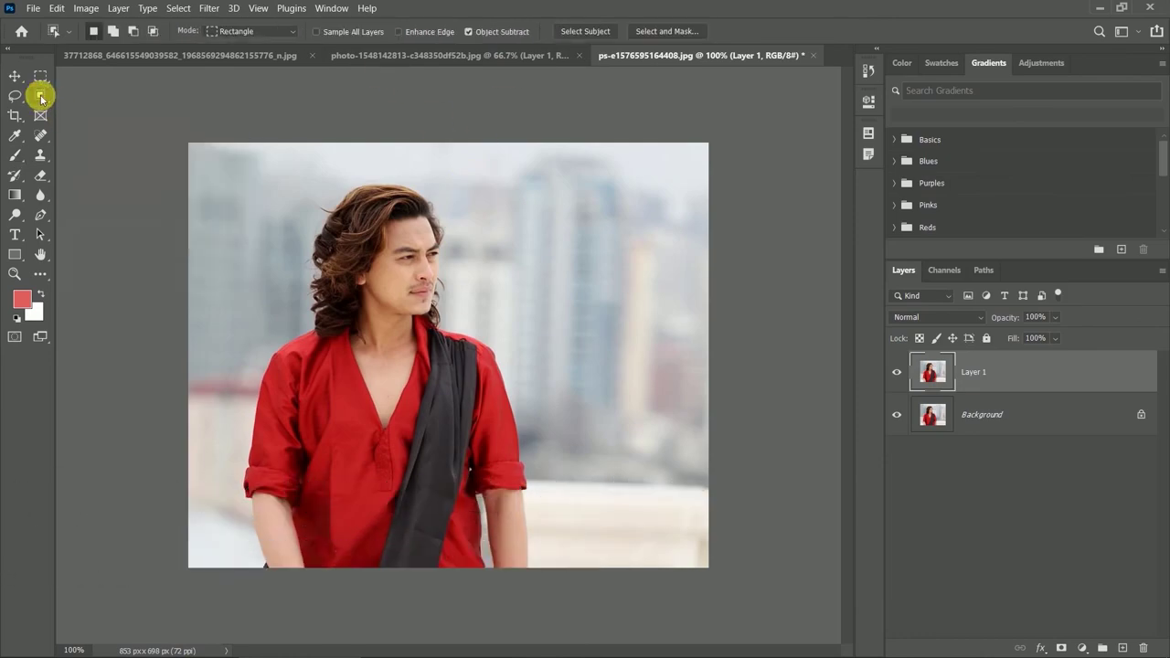
{"action": "left_click", "coordinate": [585, 32]}
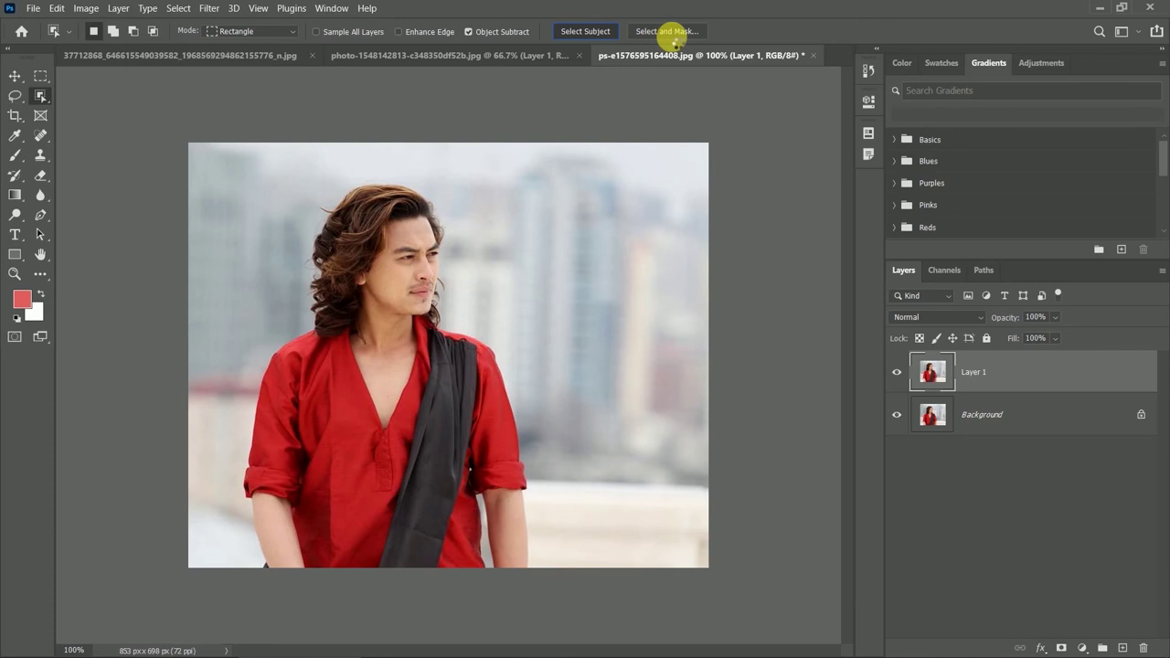
{"action": "left_click", "coordinate": [673, 36]}
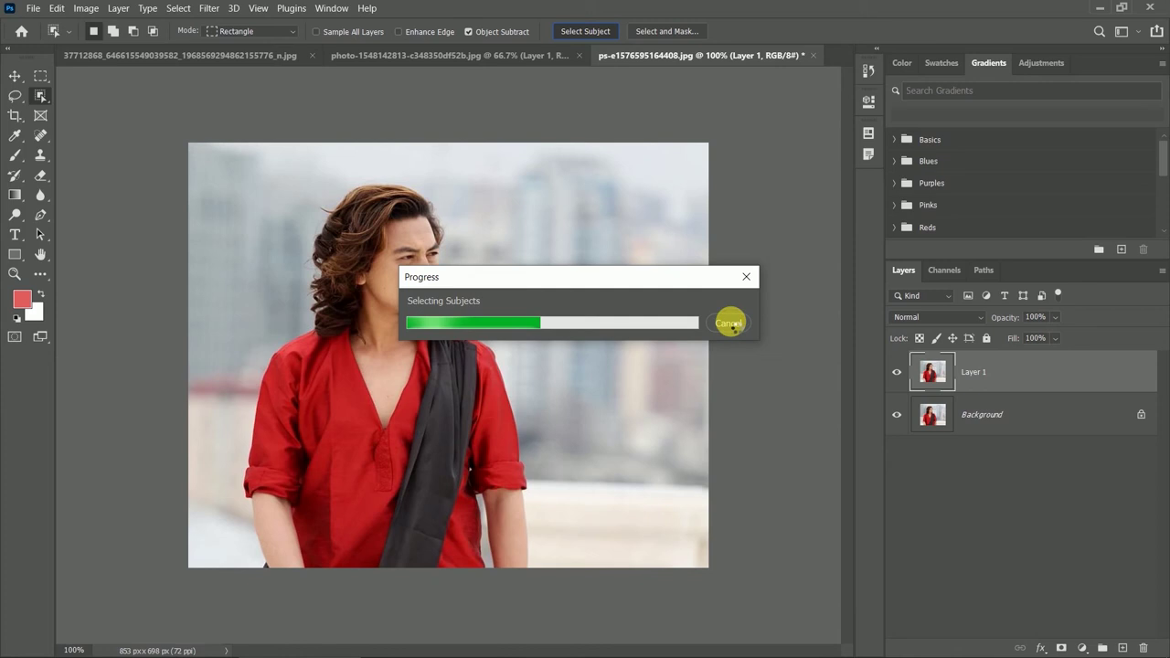
{"action": "left_click", "coordinate": [729, 324]}
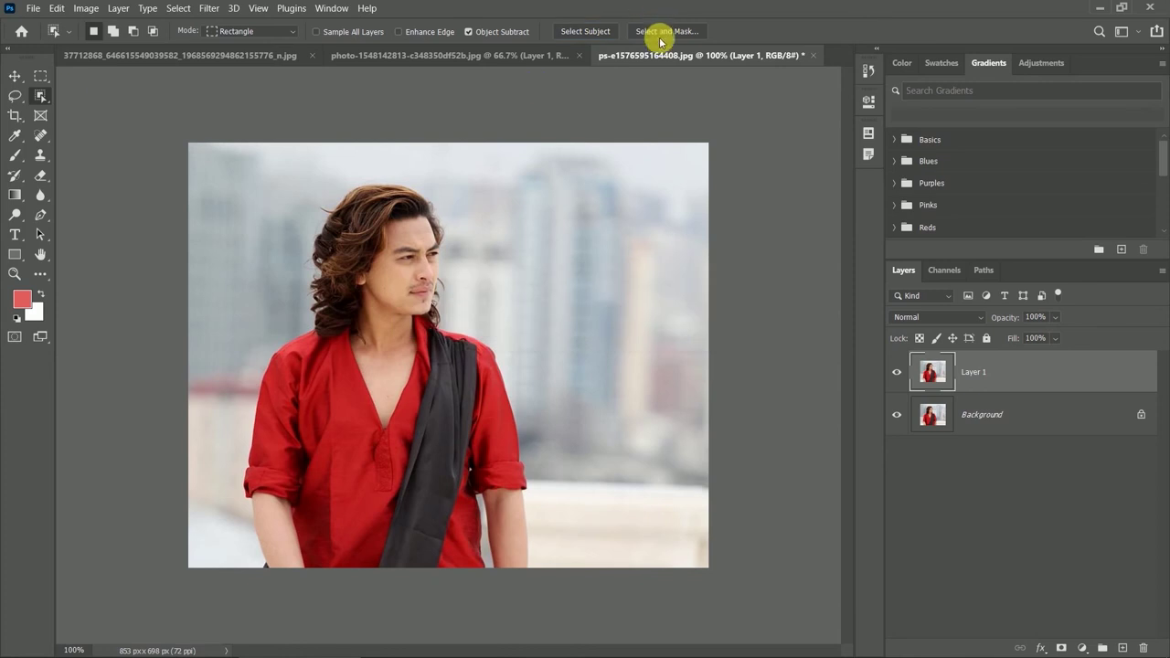
{"action": "left_click", "coordinate": [670, 32]}
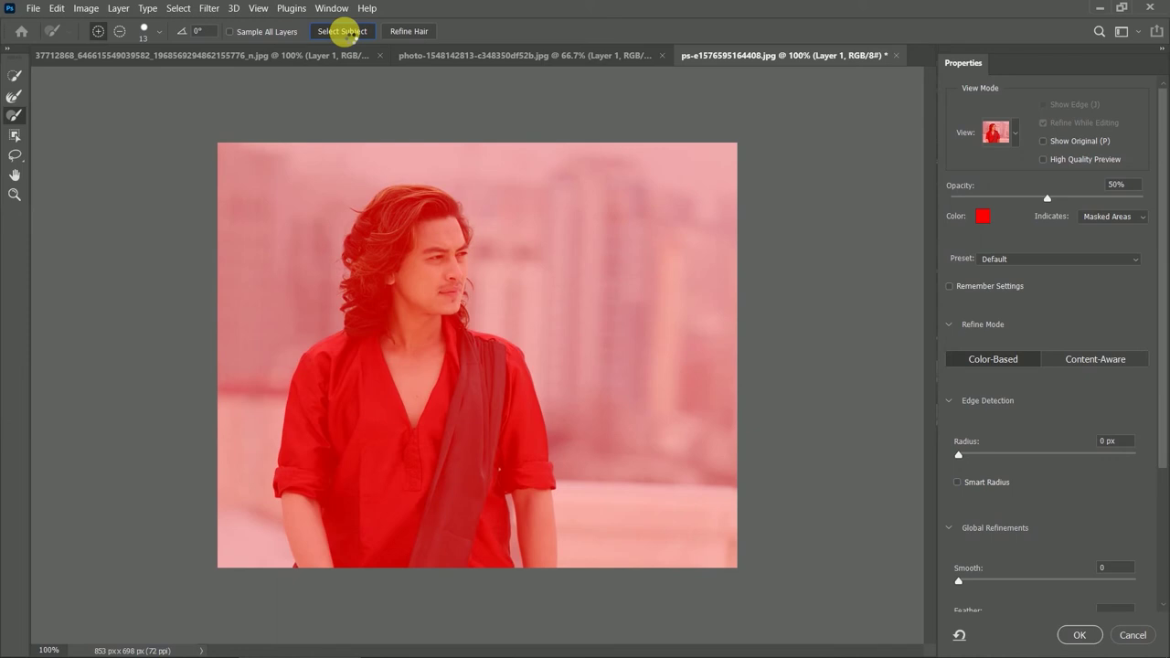
Use Select Subject inside Select and Mask to isolate the man in red from the background.
{"action": "left_click", "coordinate": [348, 38]}
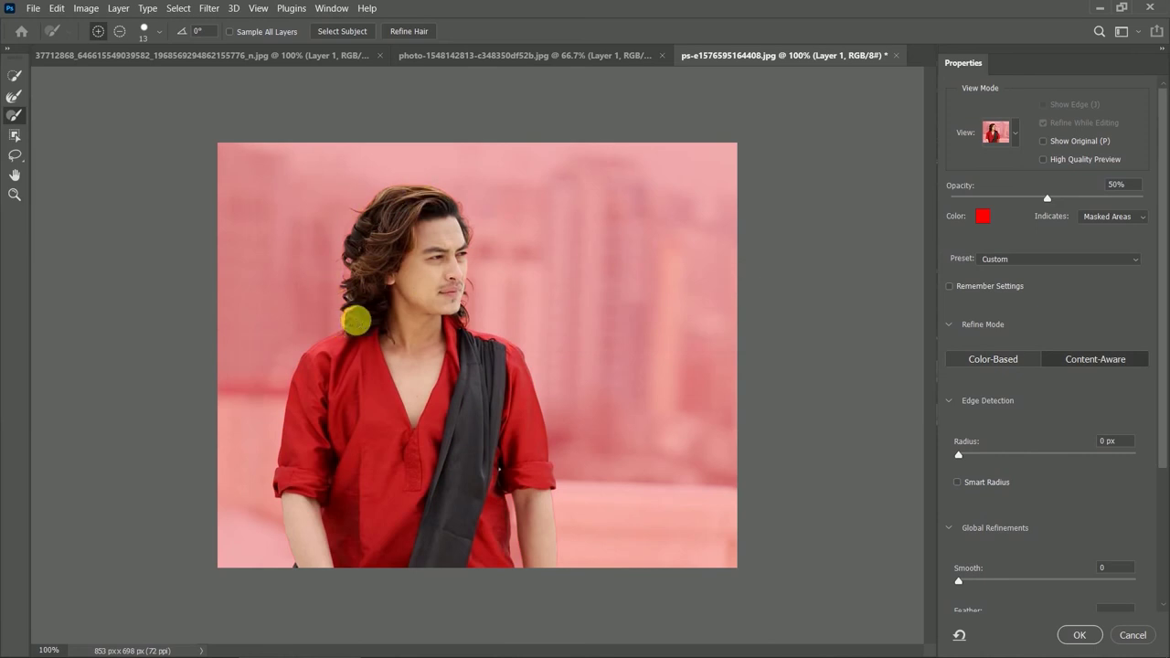
{"action": "scroll", "coordinate": [361, 311], "scroll_direction": "up", "scroll_amount": 1, "text": "alt"}
{"action": "scroll", "coordinate": [363, 300], "scroll_direction": "up", "scroll_amount": 1, "text": "alt"}
{"action": "scroll", "coordinate": [363, 298], "scroll_direction": "up", "scroll_amount": 1, "text": "alt"}
{"action": "scroll", "coordinate": [339, 271], "scroll_direction": "up", "scroll_amount": 1, "text": "alt"}
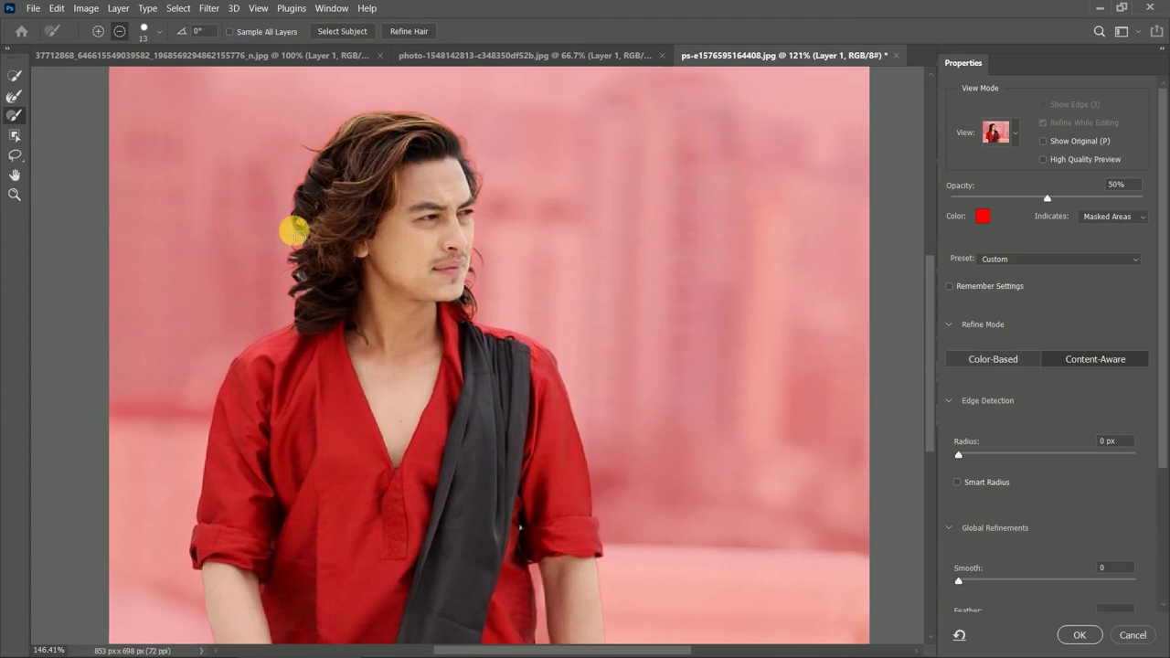
Refine the hair edge with Refine Hair and a Refine Edge Brush stroke along its left side.
{"action": "scroll", "coordinate": [402, 406], "scroll_direction": "down", "scroll_amount": 4, "text": "alt"}
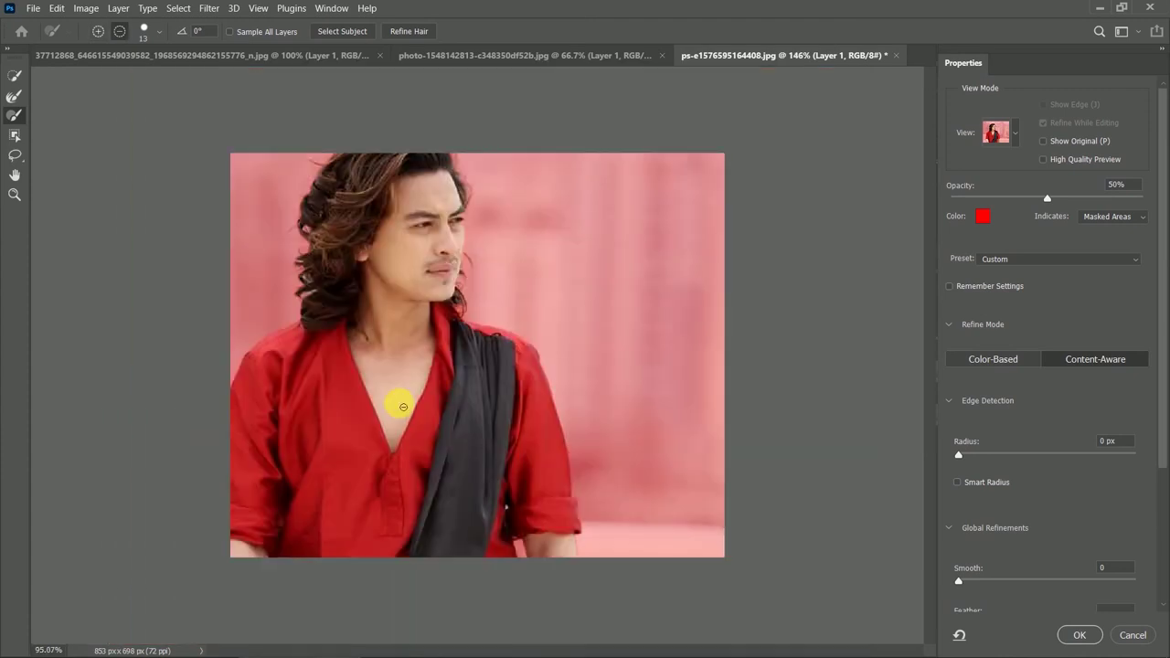
{"action": "scroll", "coordinate": [430, 256], "scroll_direction": "up", "scroll_amount": 1, "text": "alt"}
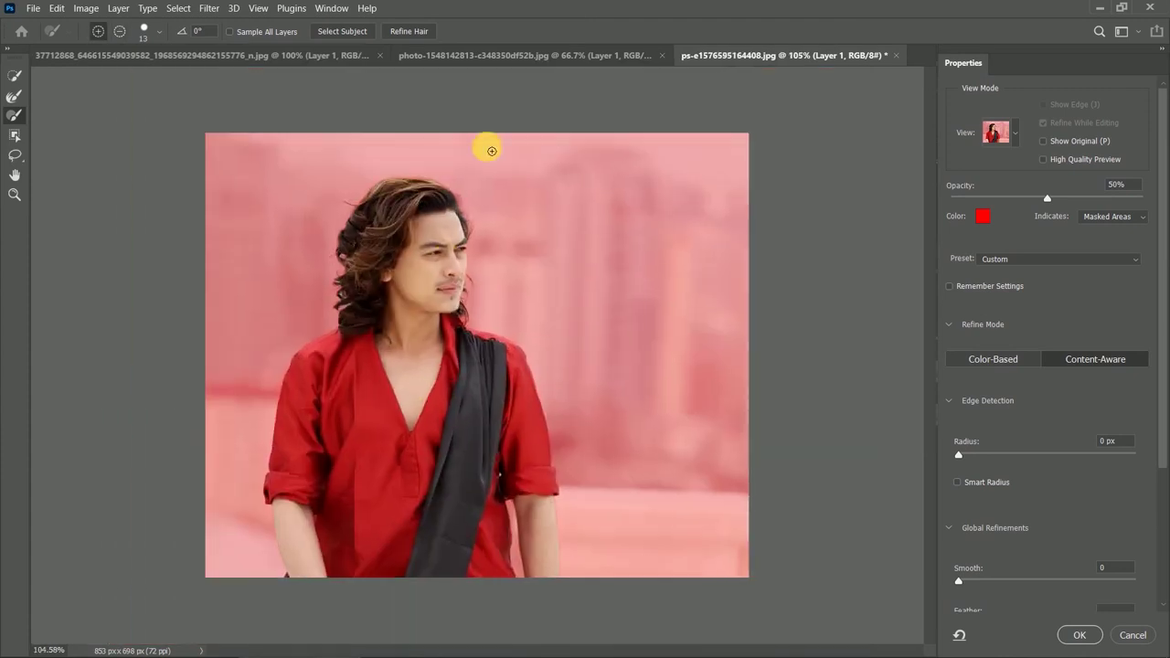
{"action": "left_click", "coordinate": [420, 31]}
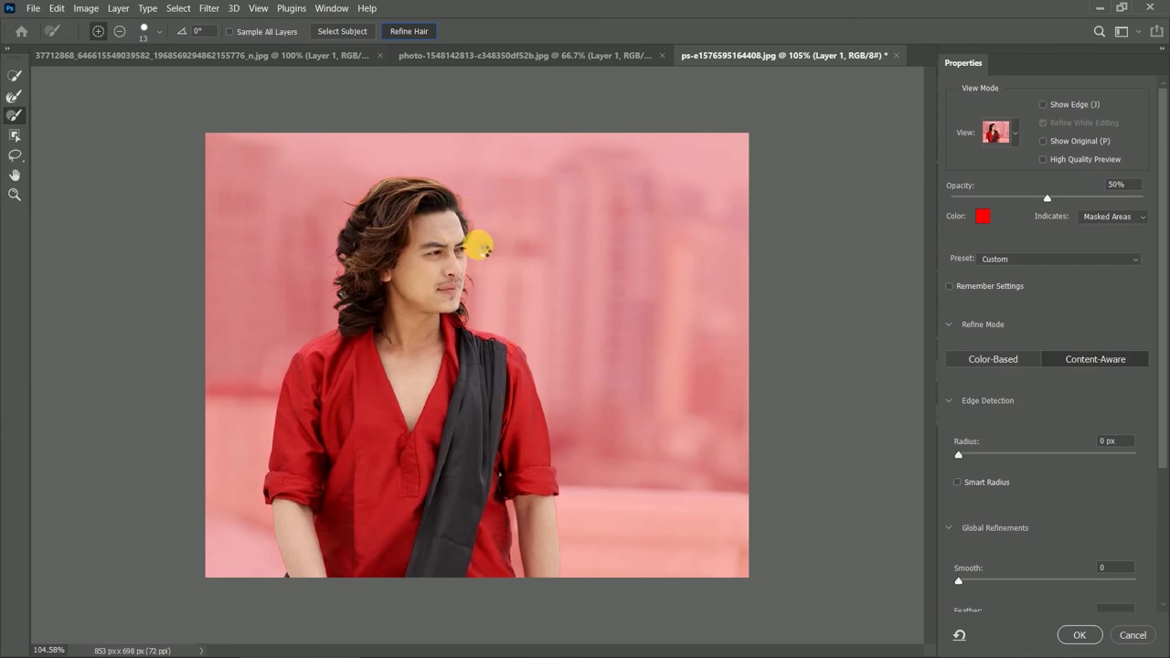
{"action": "left_click", "coordinate": [402, 27]}
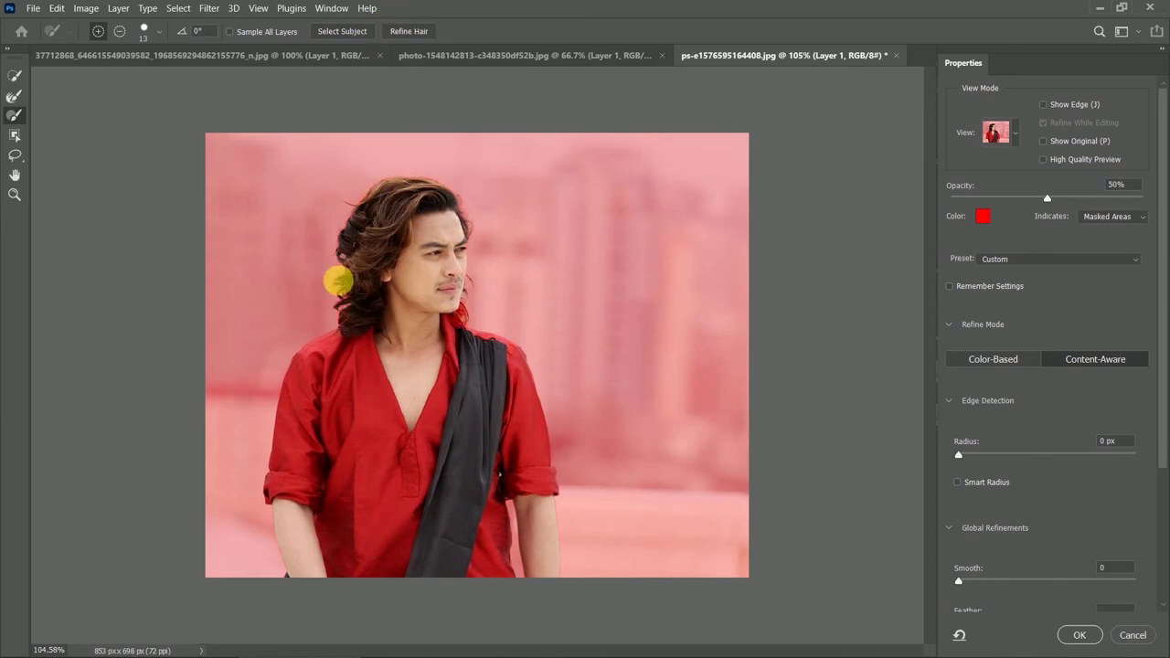
{"action": "left_click", "coordinate": [15, 115]}
{"action": "left_click_drag", "start_coordinate": [347, 293], "coordinate": [365, 321]}
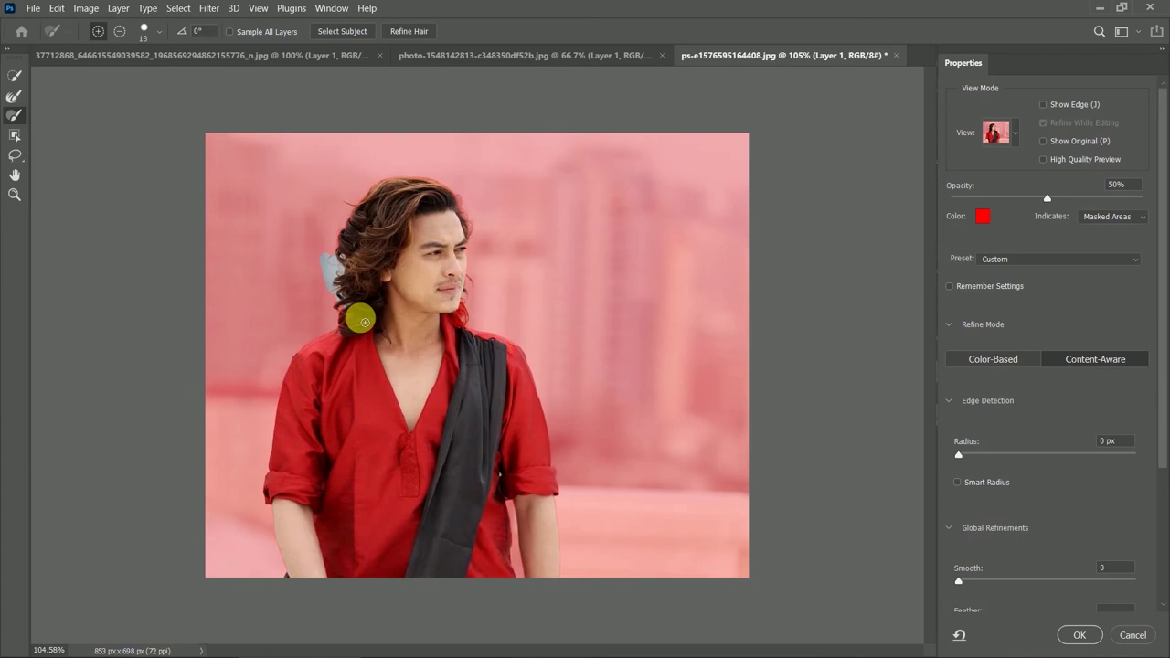
Apply the refined selection and create a new default 16 × 12 cm, 118.11 px/cm document.
{"action": "key", "text": "Return"}
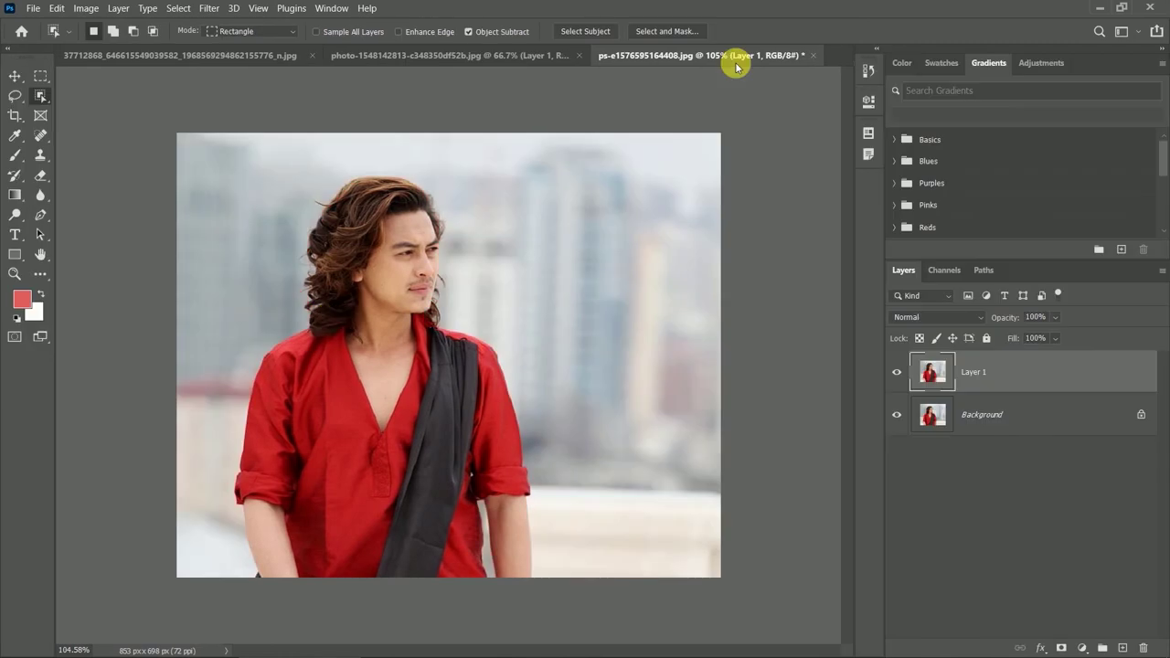
{"action": "right_click", "coordinate": [734, 59]}
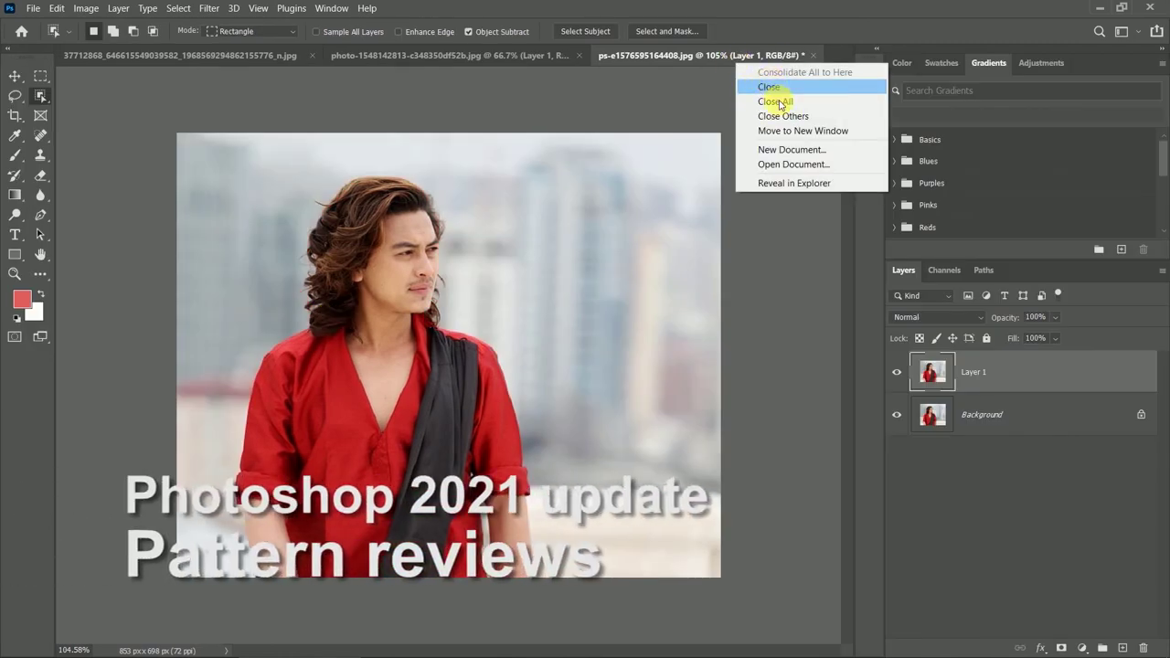
{"action": "left_click", "coordinate": [777, 149]}
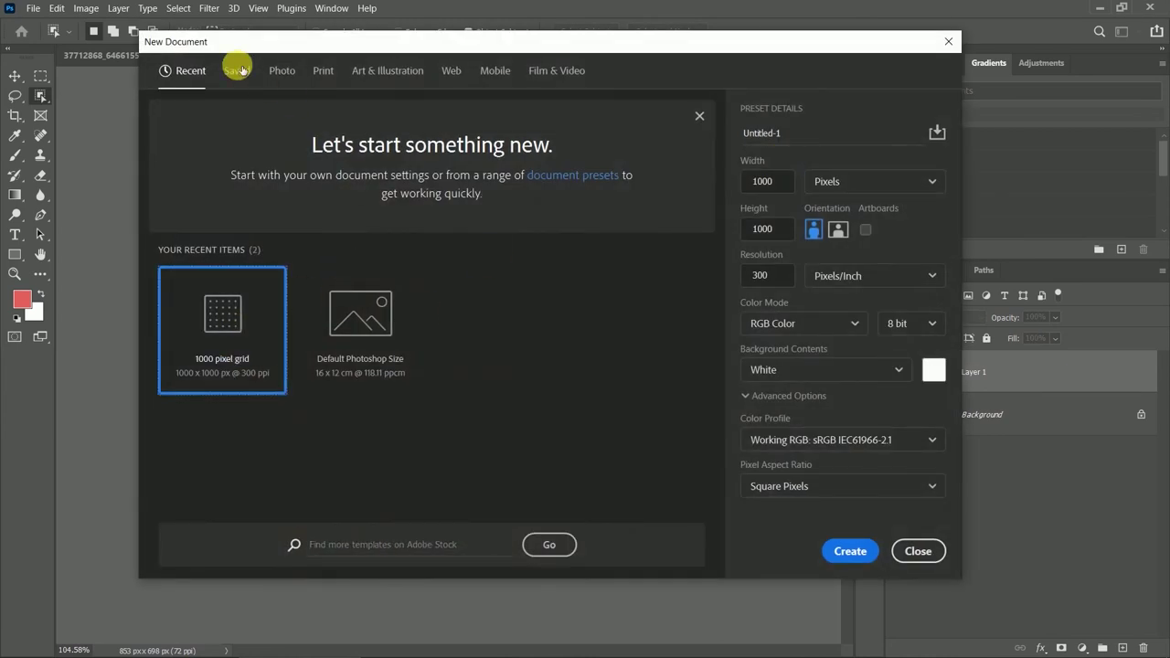
{"action": "left_click", "coordinate": [384, 333]}
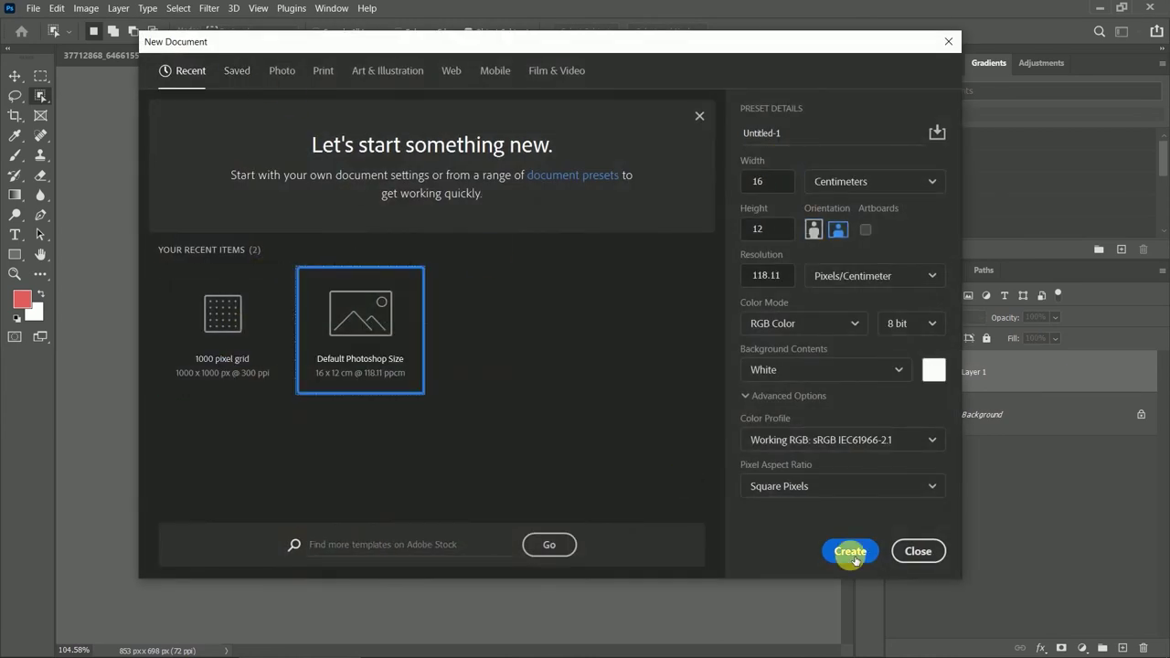
{"action": "left_click", "coordinate": [852, 553]}
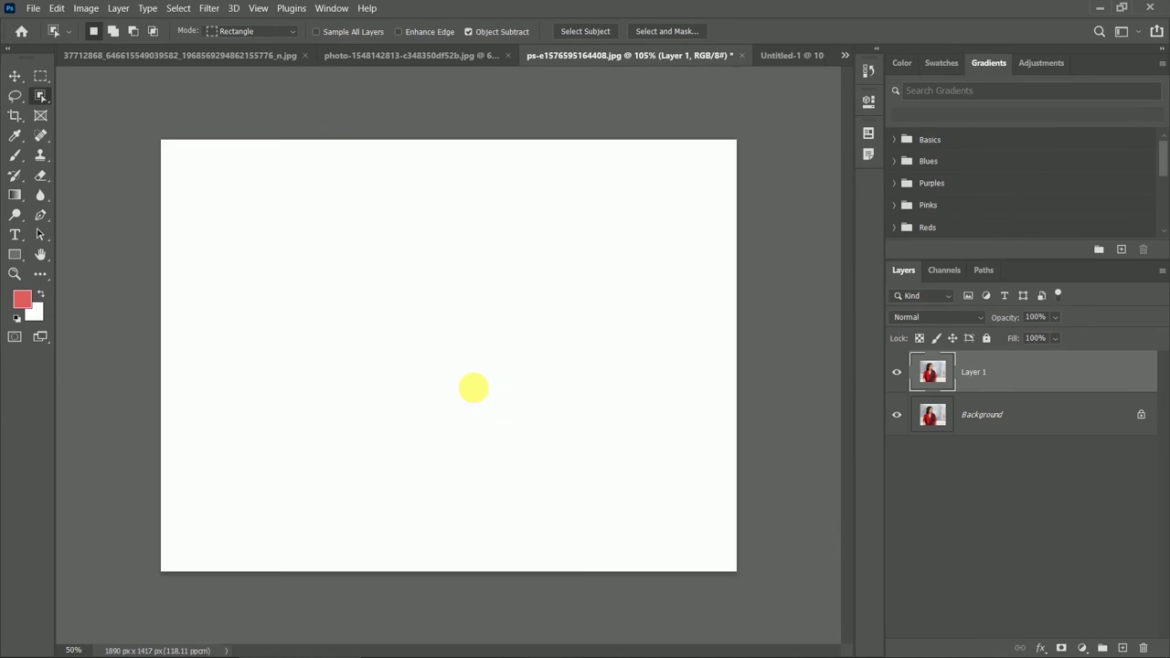
Select the regular Brush Tool and set its size to 41 px.
{"action": "left_click", "coordinate": [13, 156]}
{"action": "left_click", "coordinate": [73, 154]}
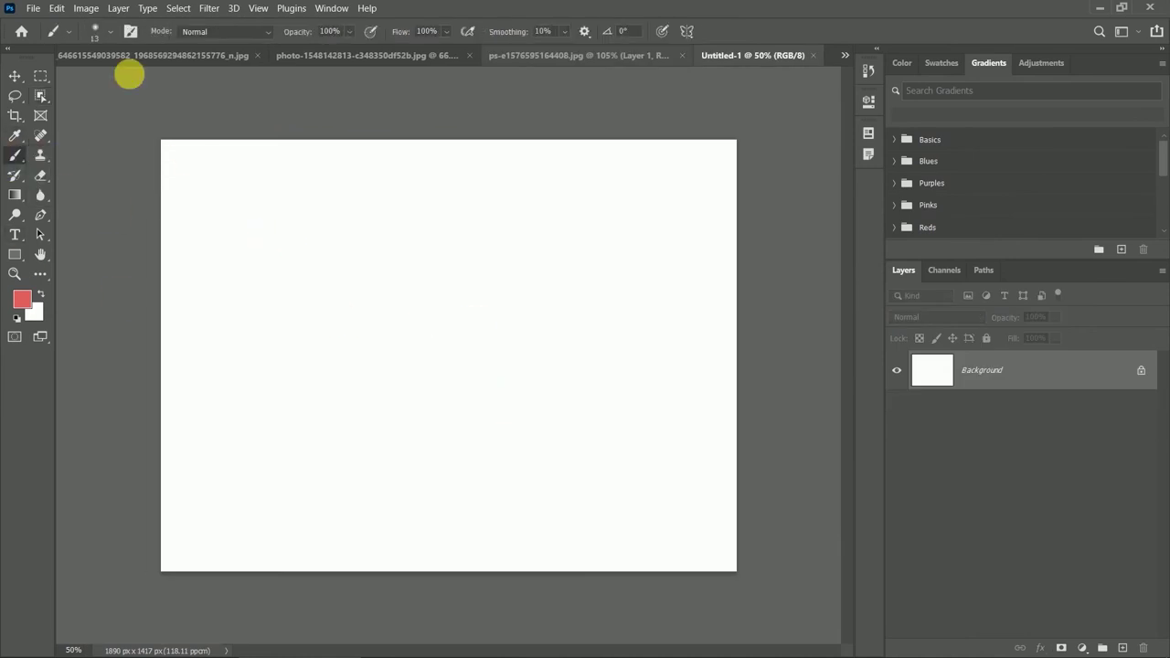
{"action": "left_click", "coordinate": [109, 33]}
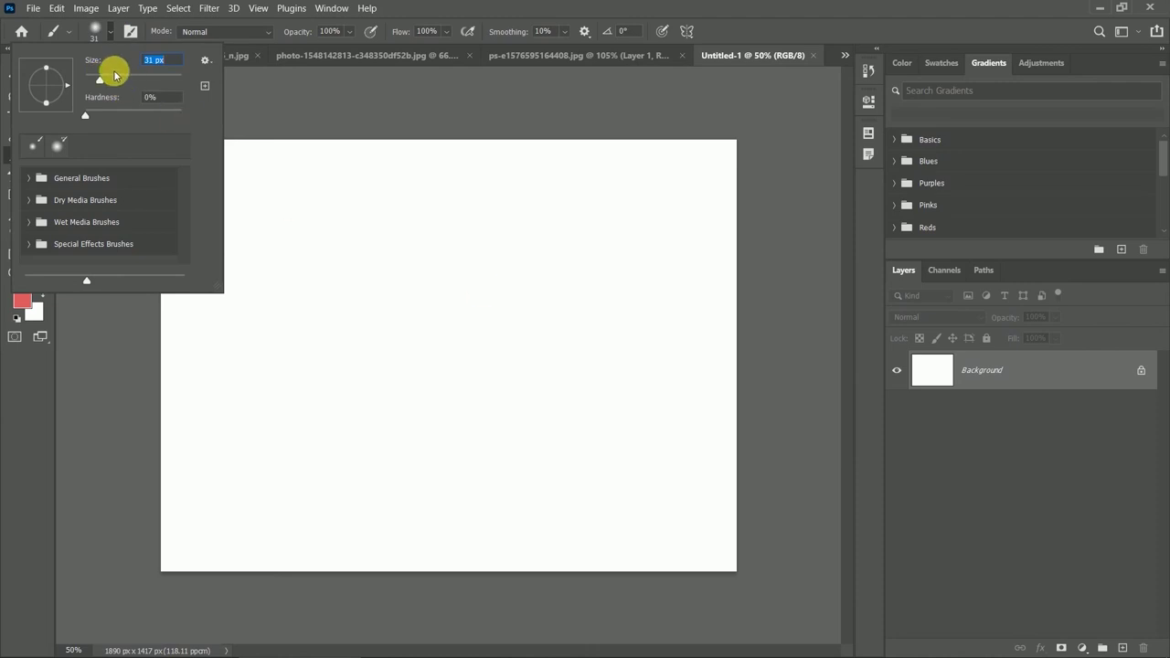
{"action": "key", "text": "Up"}
{"action": "key", "text": "Up"}
{"action": "key", "text": "Up"}
{"action": "key", "text": "Up"}
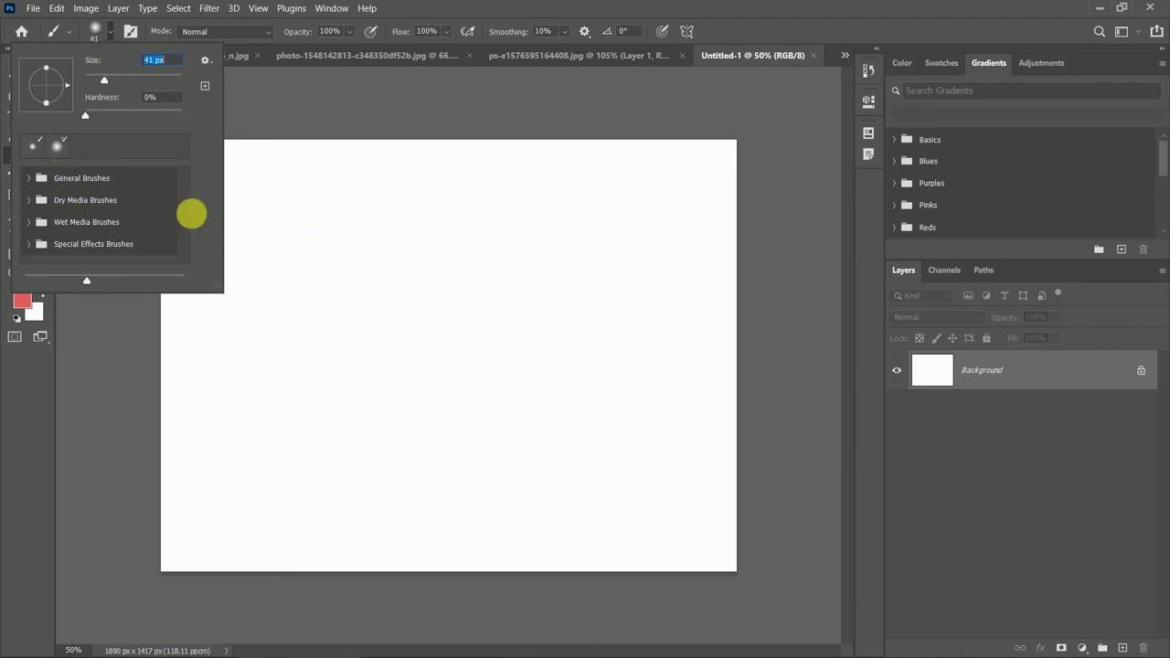
{"action": "key", "text": "Return"}
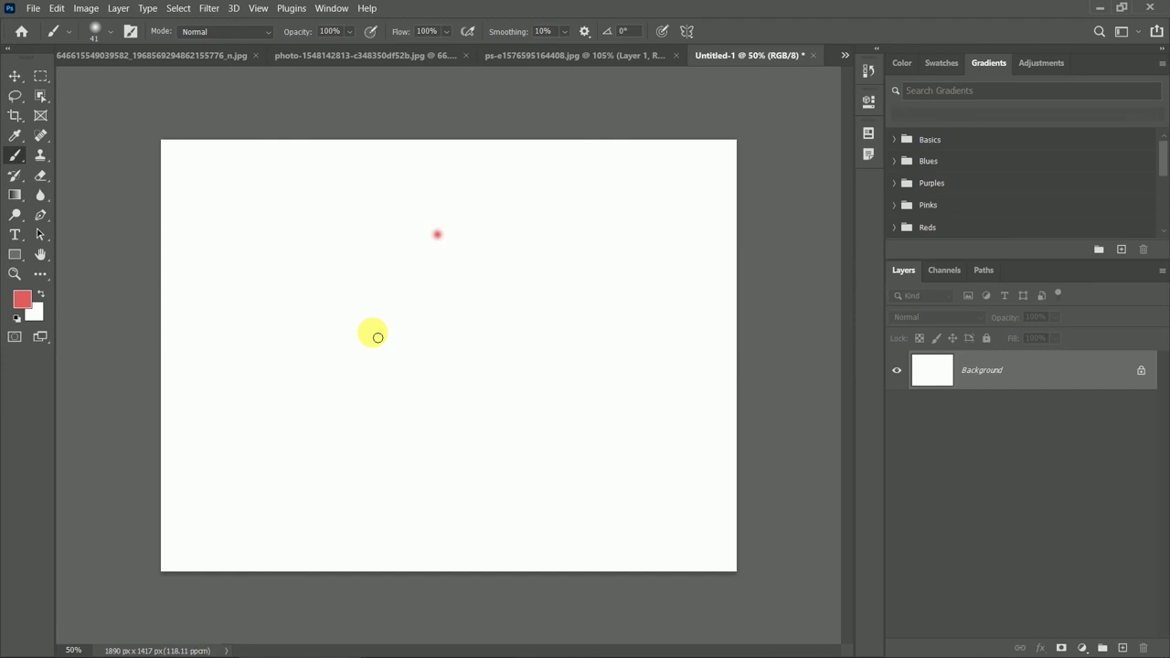
Paint a red G-shaped spiral stroke across the blank canvas.
{"action": "left_click_drag", "start_coordinate": [444, 231], "coordinate": [351, 286]}
{"action": "left_click_drag", "start_coordinate": [344, 328], "coordinate": [466, 313]}
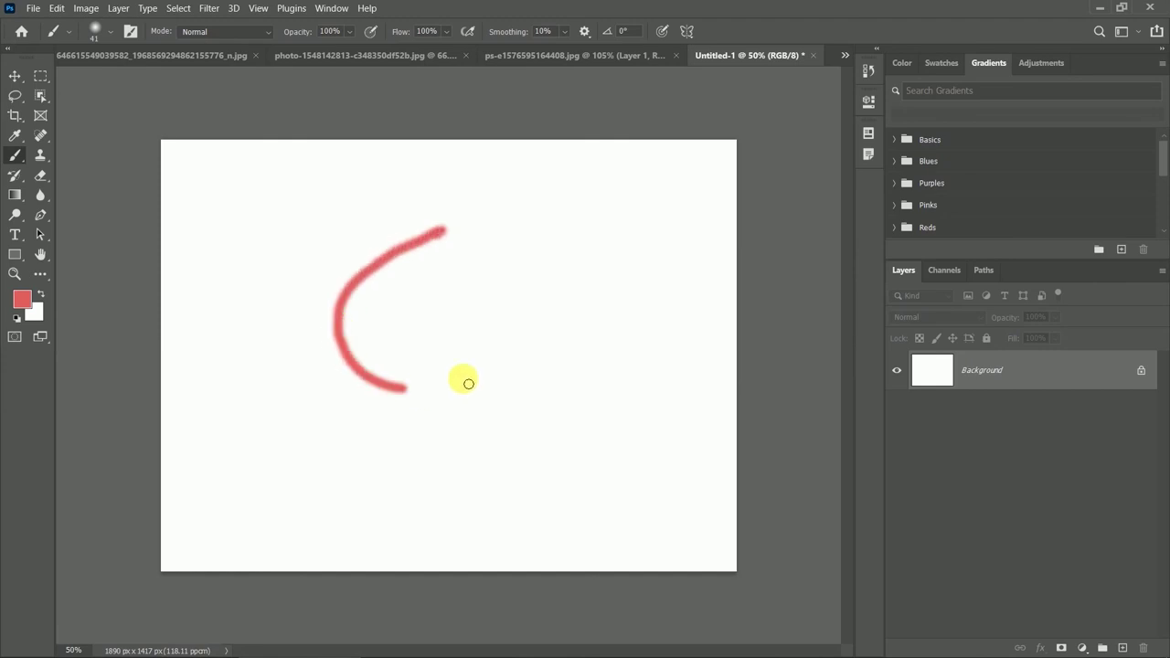
{"action": "left_click_drag", "start_coordinate": [548, 302], "coordinate": [402, 419]}
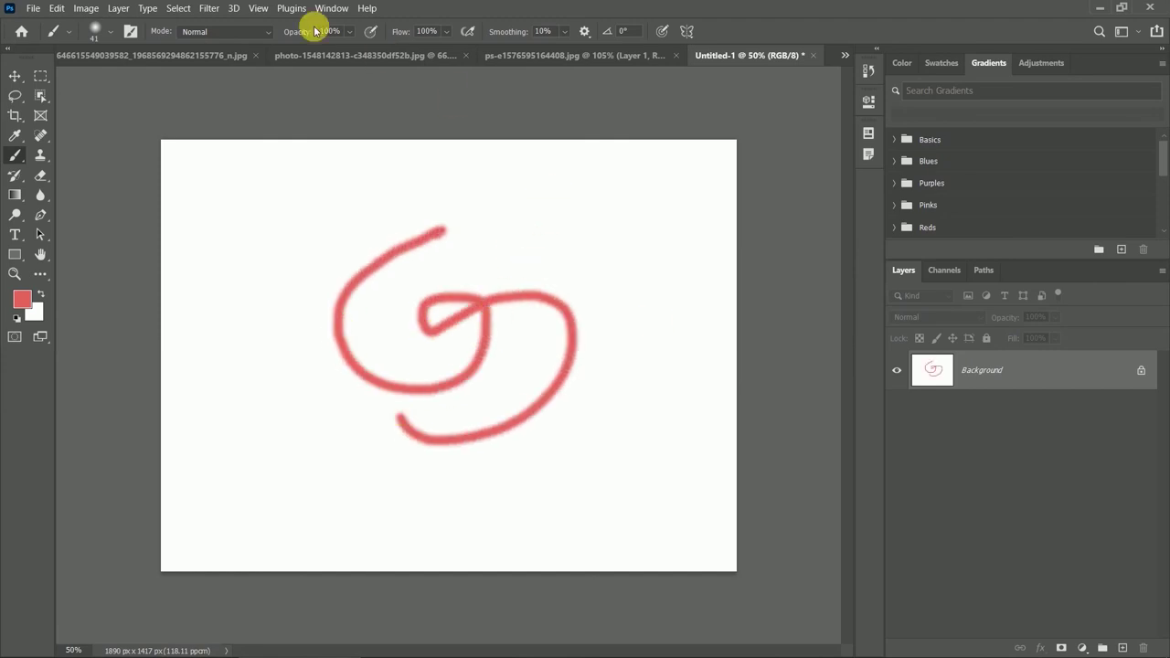
Turn on Pattern Preview and zoom out to see the red swirl repeating.
{"action": "left_click", "coordinate": [256, 8]}
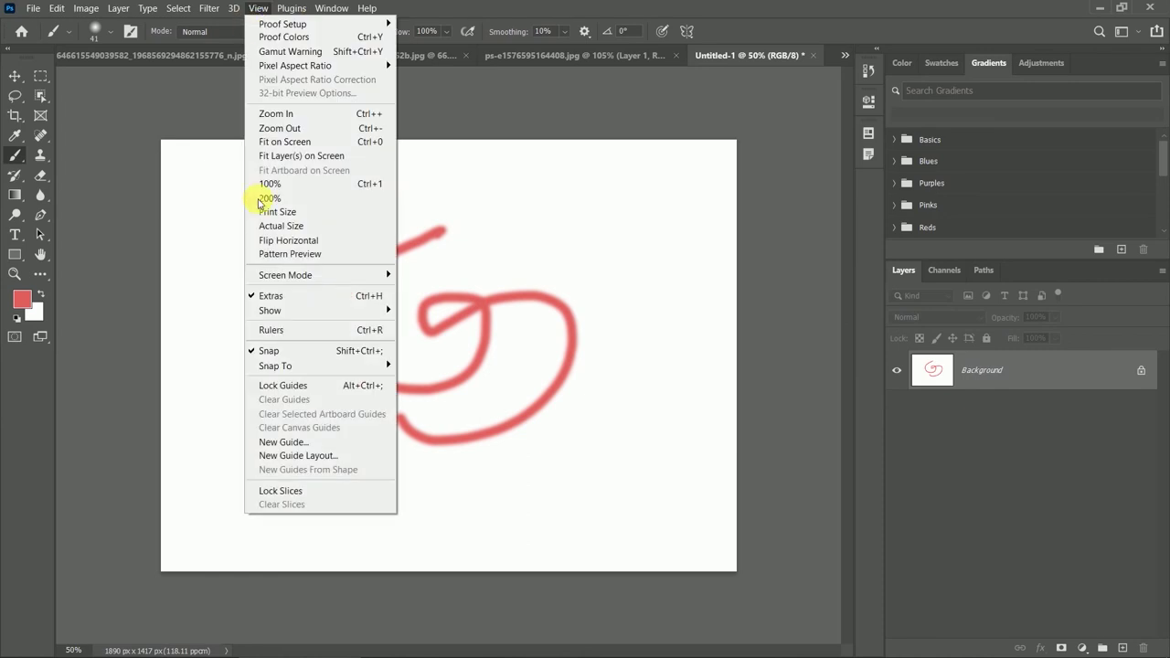
{"action": "left_click", "coordinate": [282, 255]}
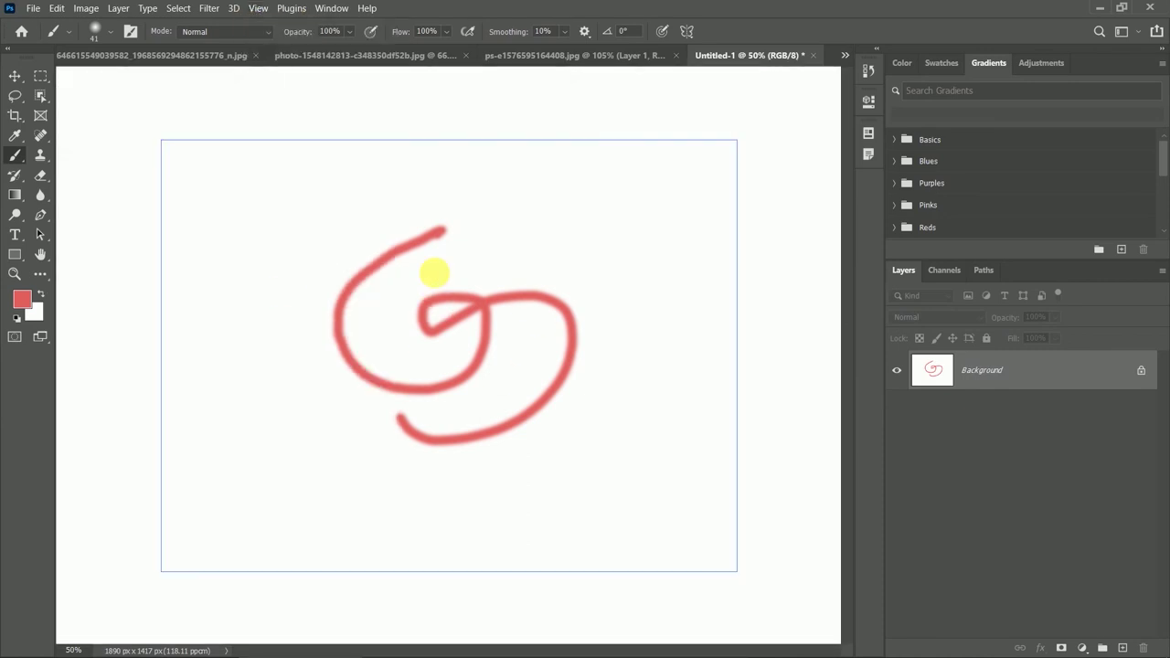
{"action": "key", "text": "ctrl+minus"}
{"action": "key", "text": "ctrl+minus"}
{"action": "key", "text": "ctrl+minus"}
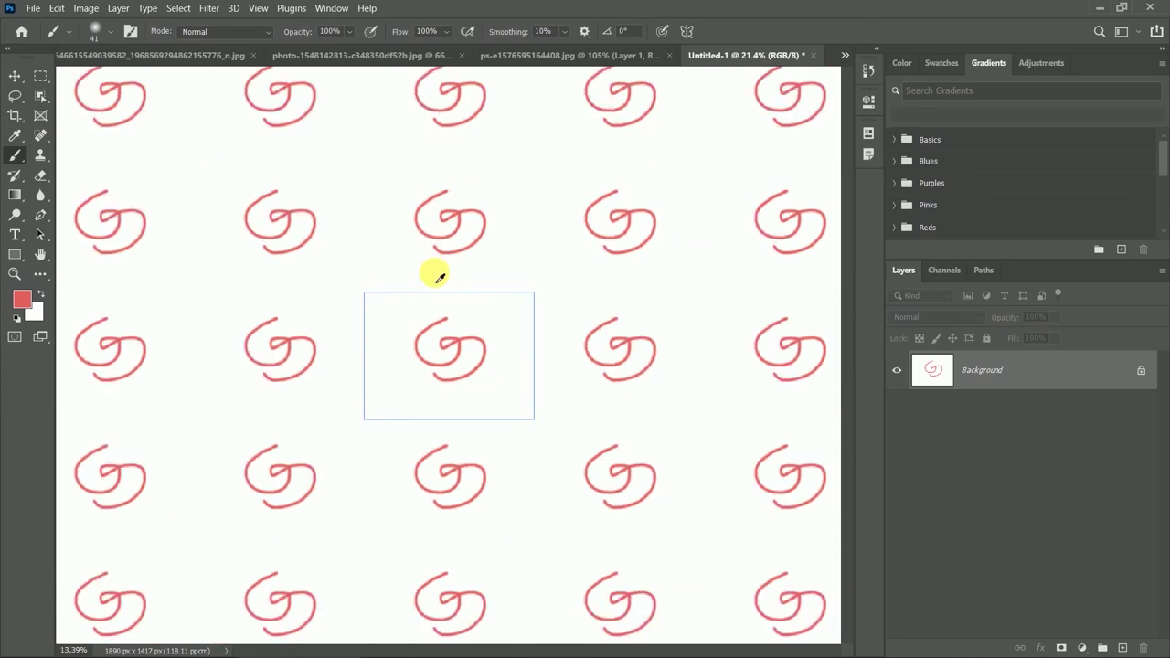
{"action": "key", "text": "ctrl+minus"}
{"action": "key", "text": "ctrl+minus"}
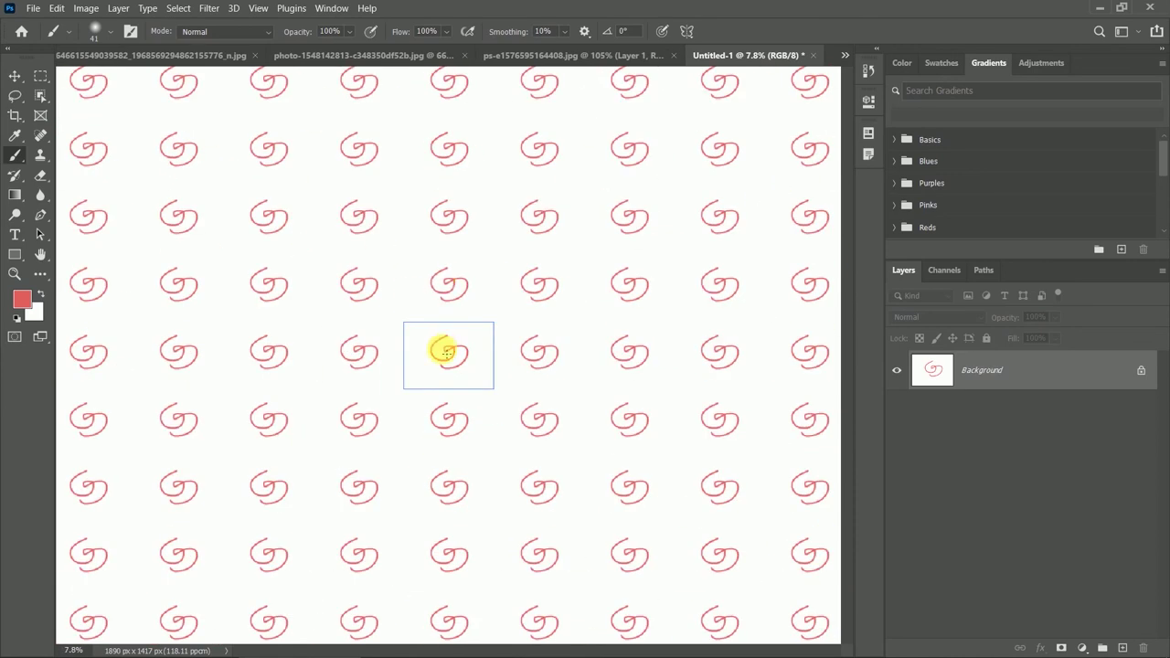
{"action": "scroll", "coordinate": [479, 346], "scroll_direction": "up", "scroll_amount": 3}
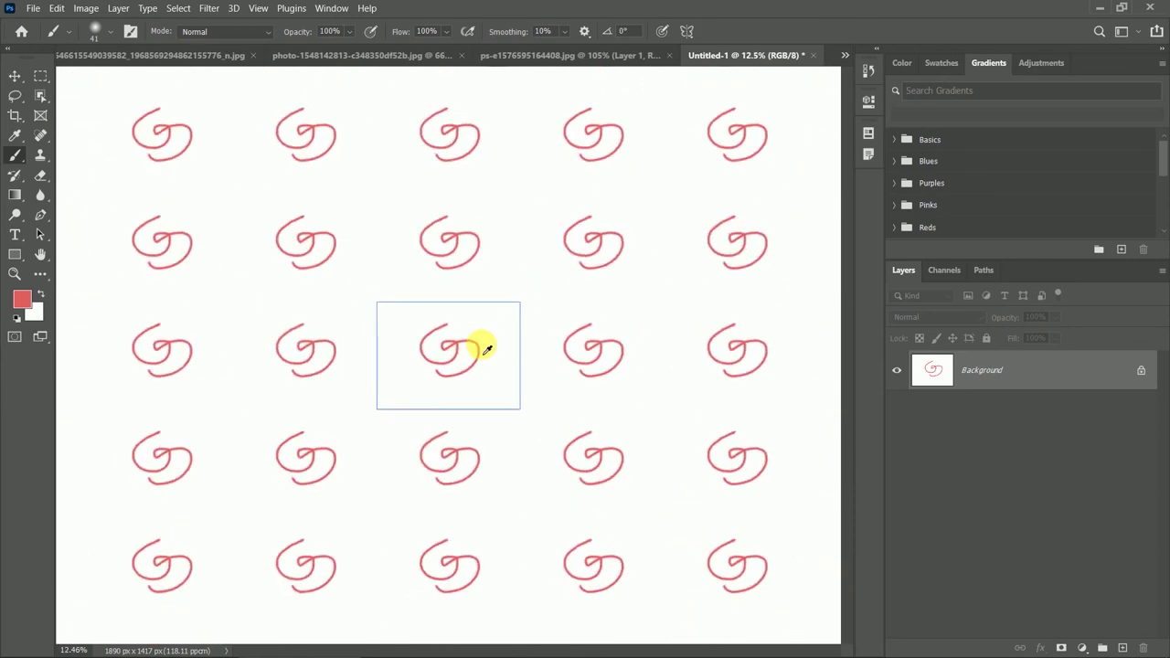
{"action": "scroll", "coordinate": [486, 348], "scroll_direction": "up", "scroll_amount": 2}
{"action": "scroll", "coordinate": [483, 339], "scroll_direction": "up", "scroll_amount": 1}
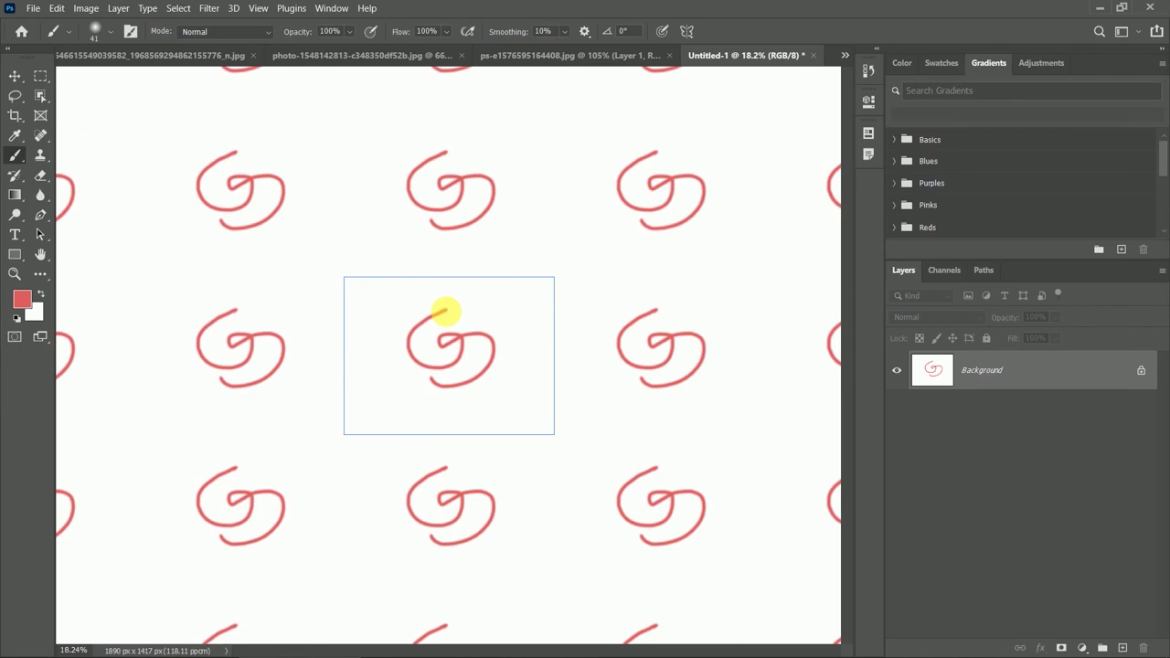
{"action": "scroll", "coordinate": [443, 311], "scroll_direction": "up", "scroll_amount": 2}
{"action": "scroll", "coordinate": [447, 311], "scroll_direction": "up", "scroll_amount": 1}
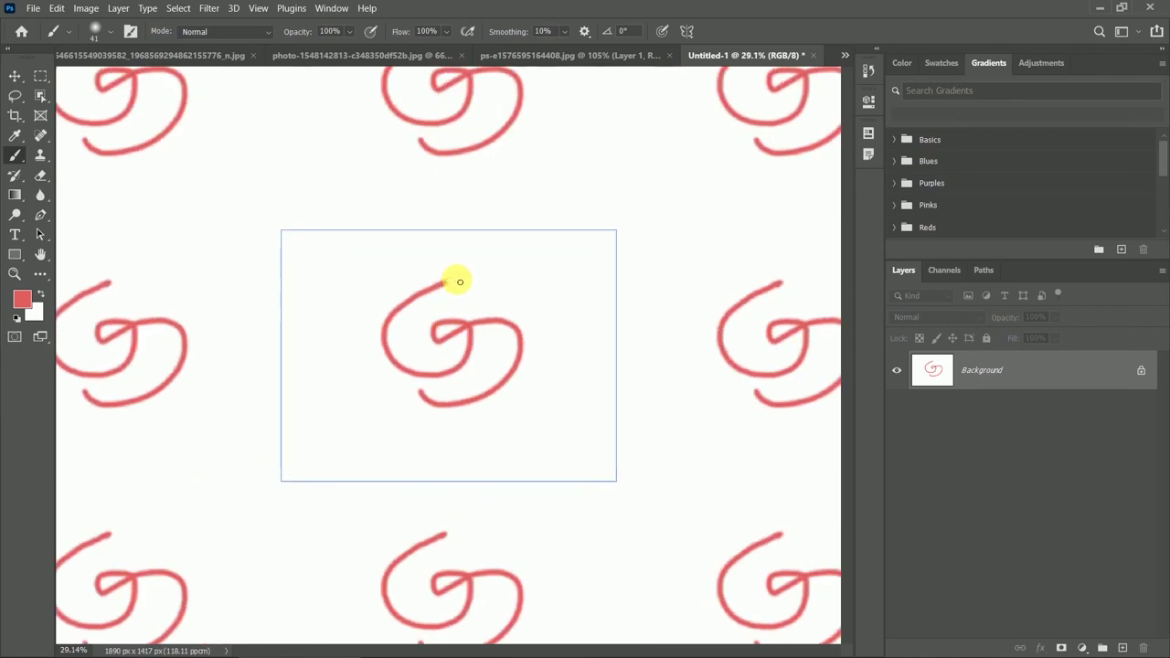
Paint four long brush strokes linking the swirl to neighbouring tiles as continuous waves.
{"action": "left_click_drag", "start_coordinate": [460, 282], "coordinate": [522, 224]}
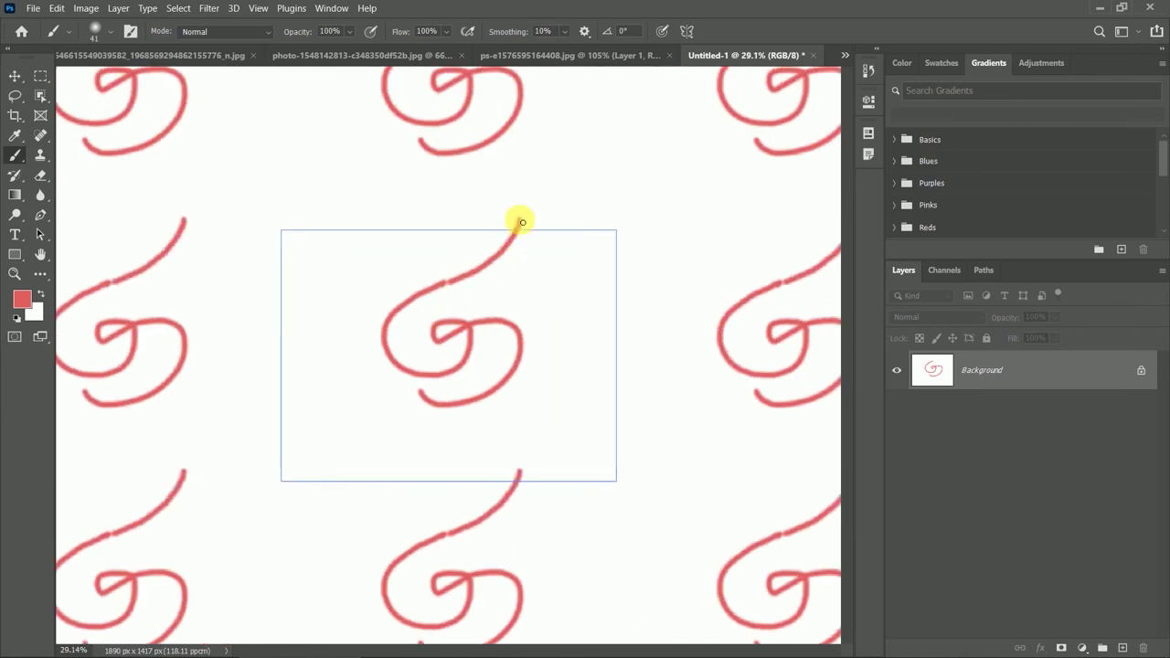
{"action": "mouse_move", "coordinate": [418, 397]}
{"action": "left_mouse_down"}
{"action": "mouse_move", "coordinate": [363, 419]}
{"action": "mouse_move", "coordinate": [269, 496]}
{"action": "mouse_move", "coordinate": [238, 485]}
{"action": "left_mouse_up"}
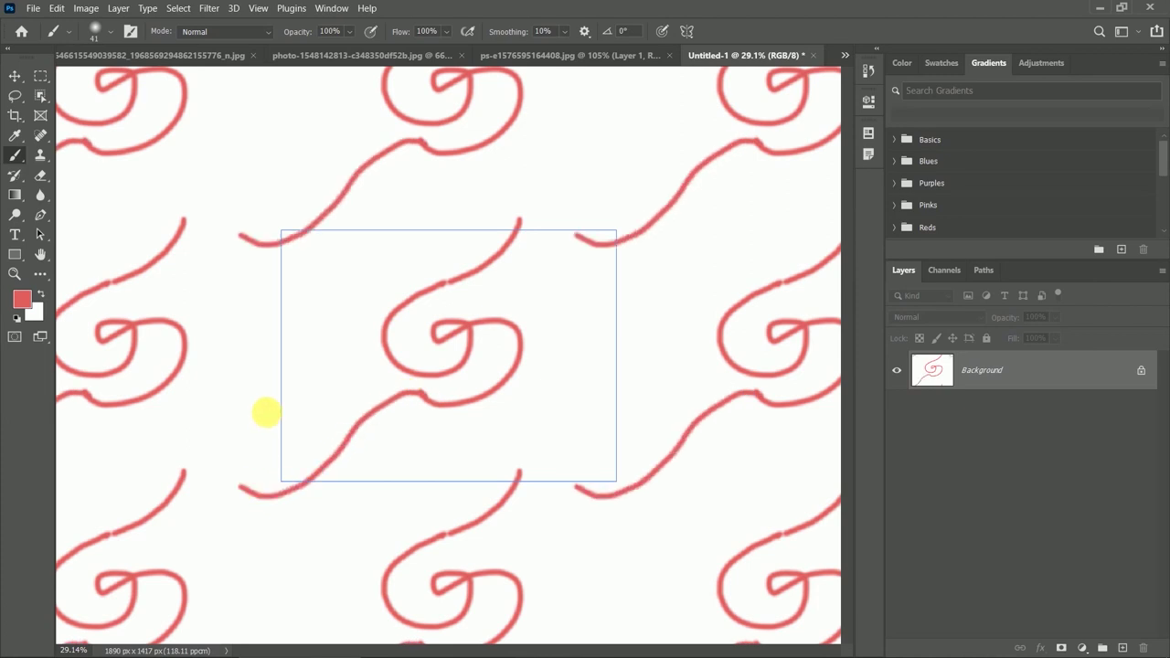
{"action": "mouse_move", "coordinate": [252, 364]}
{"action": "left_mouse_down"}
{"action": "mouse_move", "coordinate": [306, 319]}
{"action": "mouse_move", "coordinate": [337, 261]}
{"action": "mouse_move", "coordinate": [425, 242]}
{"action": "mouse_move", "coordinate": [525, 143]}
{"action": "mouse_move", "coordinate": [587, 106]}
{"action": "left_mouse_up"}
{"action": "mouse_move", "coordinate": [524, 222]}
{"action": "left_mouse_down"}
{"action": "mouse_move", "coordinate": [561, 211]}
{"action": "mouse_move", "coordinate": [593, 247]}
{"action": "left_mouse_up"}
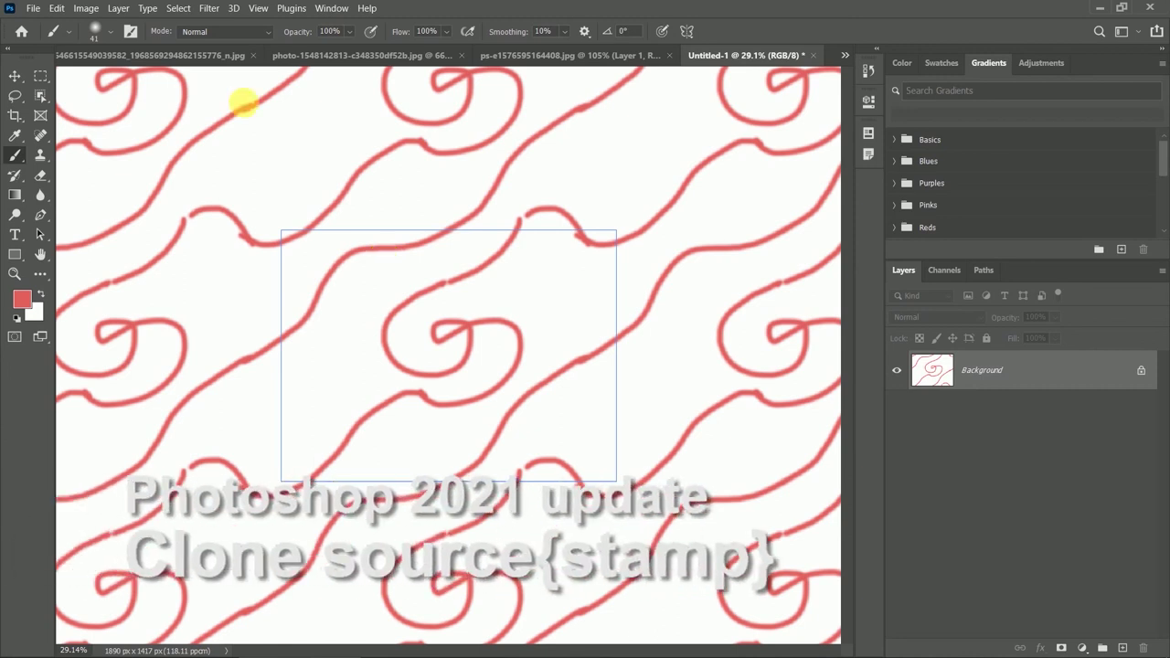
Return to the landscape document, activate the Clone Stamp tool, and open the Window menu.
{"action": "left_click", "coordinate": [222, 57]}
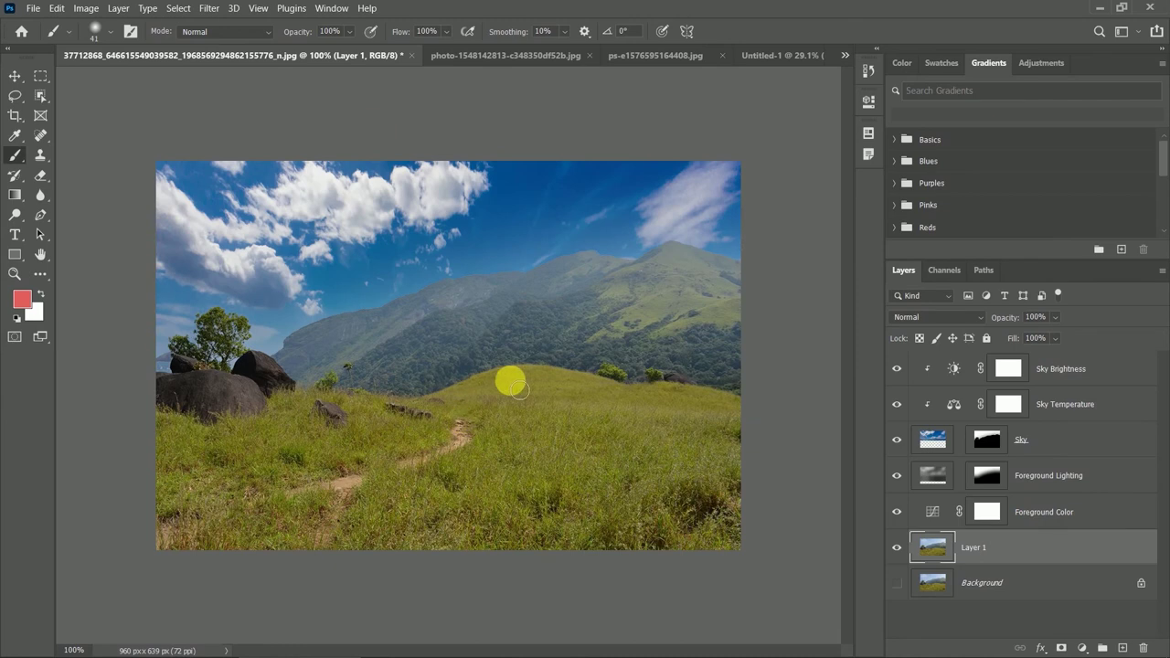
{"action": "left_click", "coordinate": [41, 156]}
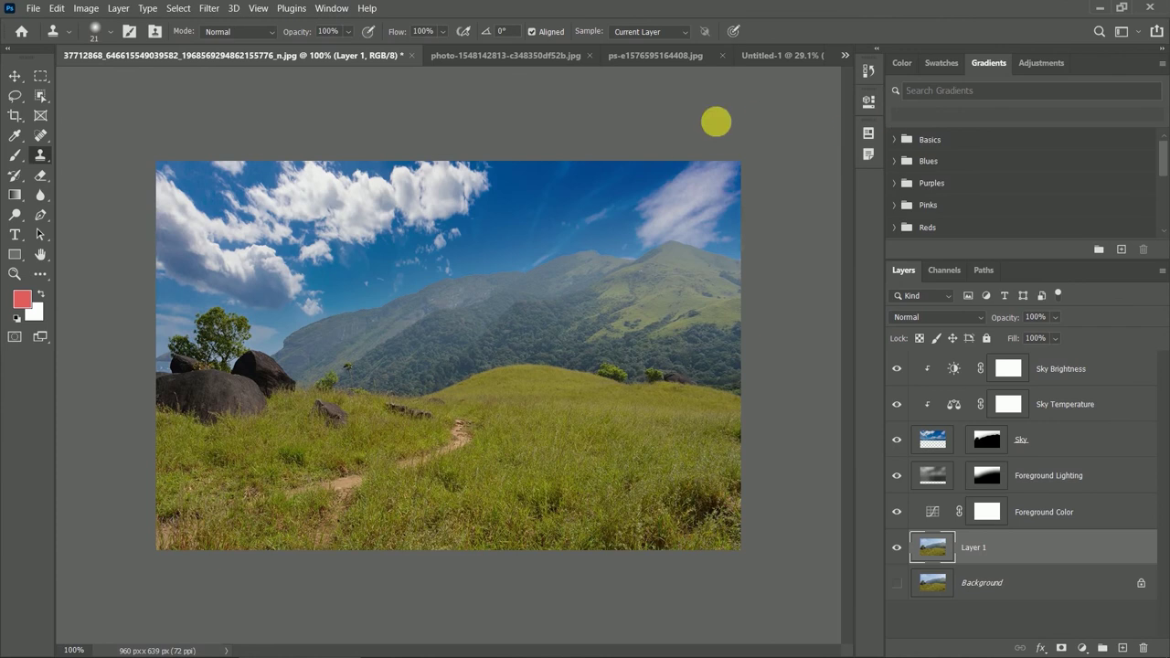
{"action": "left_click", "coordinate": [330, 11]}
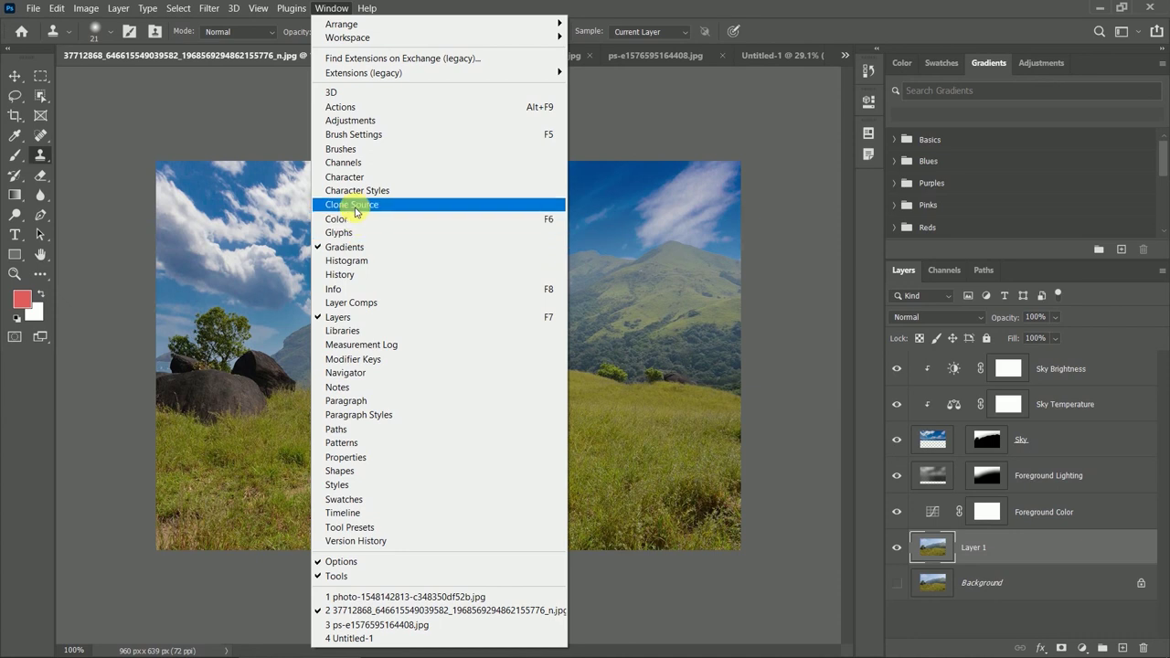
In Clone Source, set Darken overlay, sample a second source near the tree, then close the panel.
{"action": "left_click", "coordinate": [355, 205]}
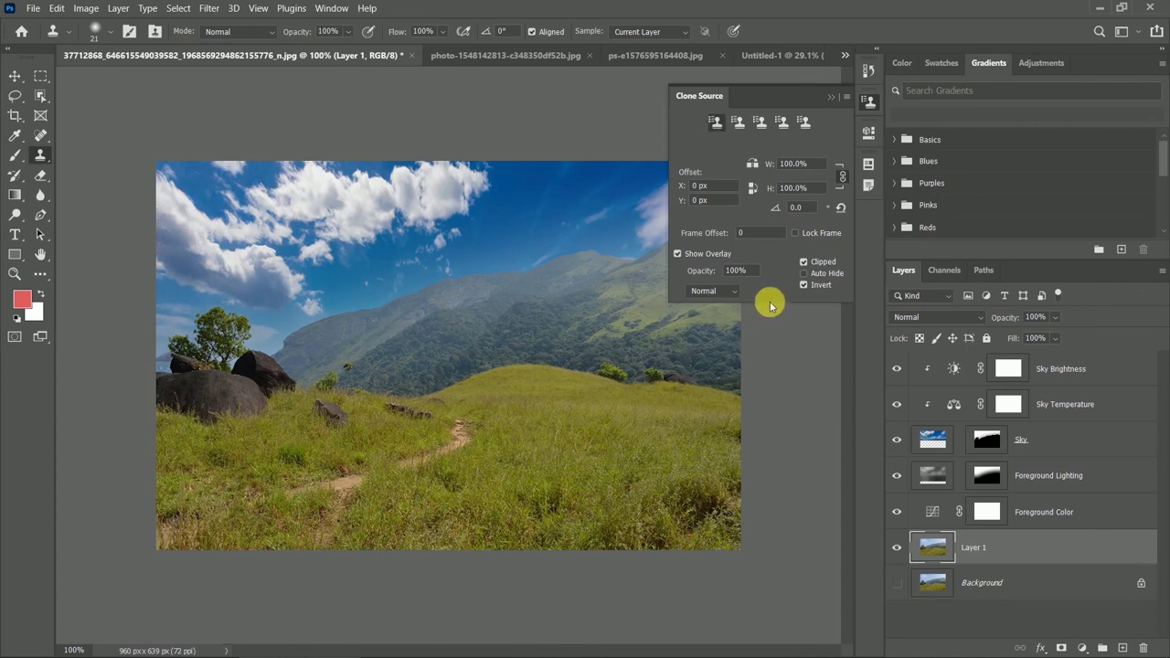
{"action": "left_click", "coordinate": [731, 291]}
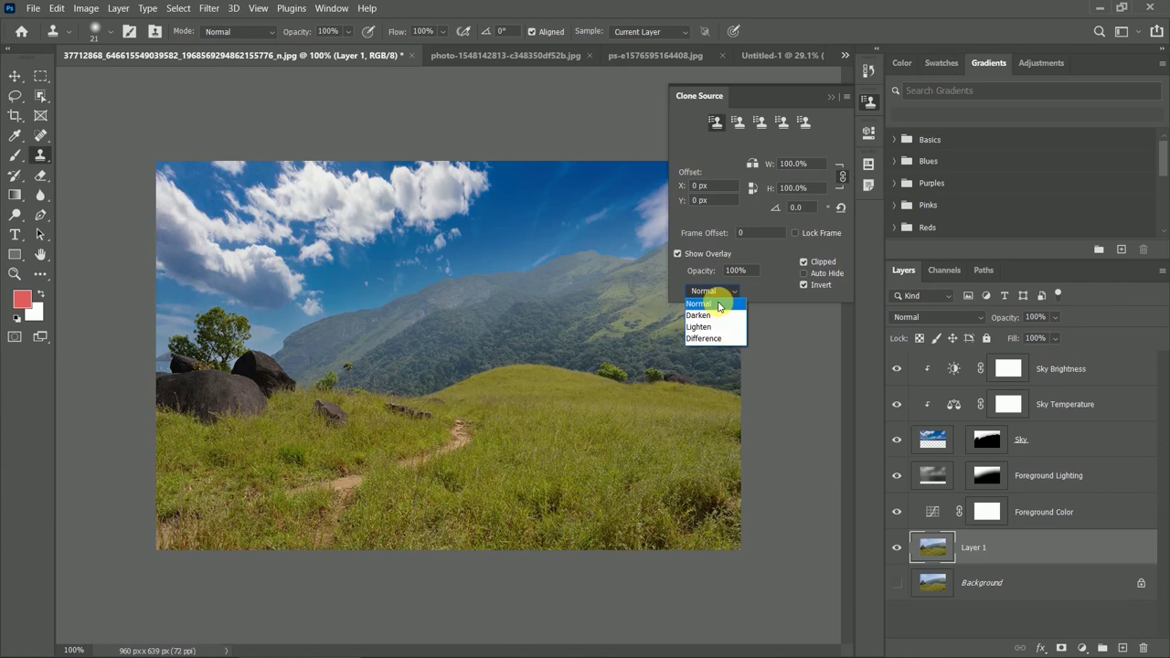
{"action": "left_click", "coordinate": [779, 279]}
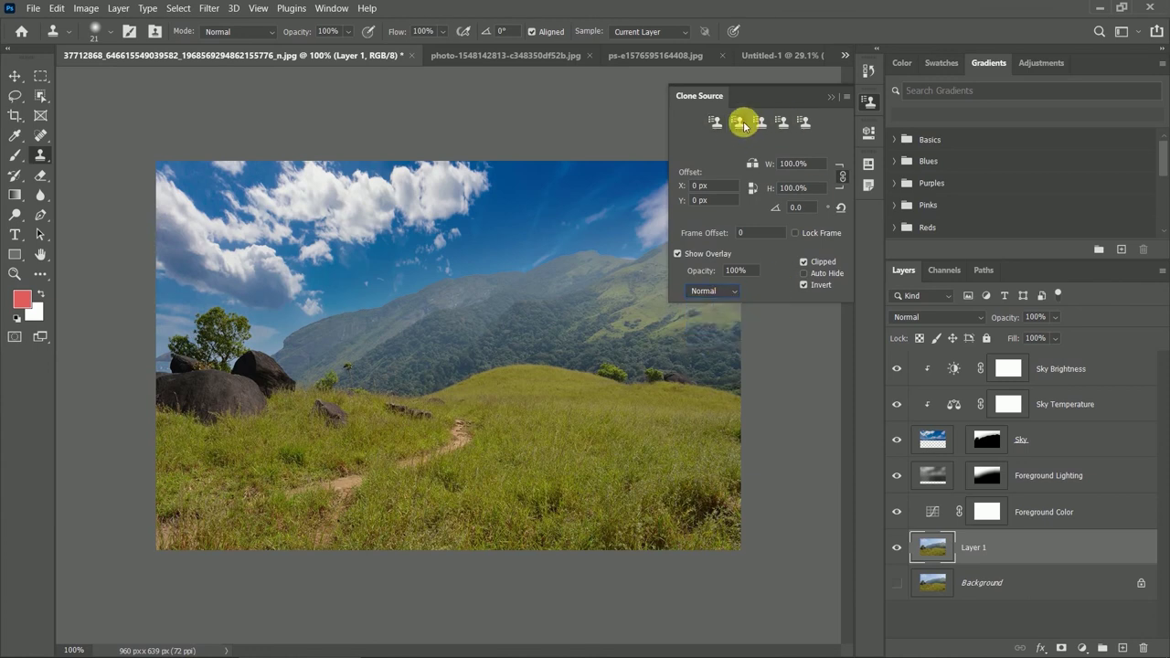
{"action": "left_click", "coordinate": [739, 122]}
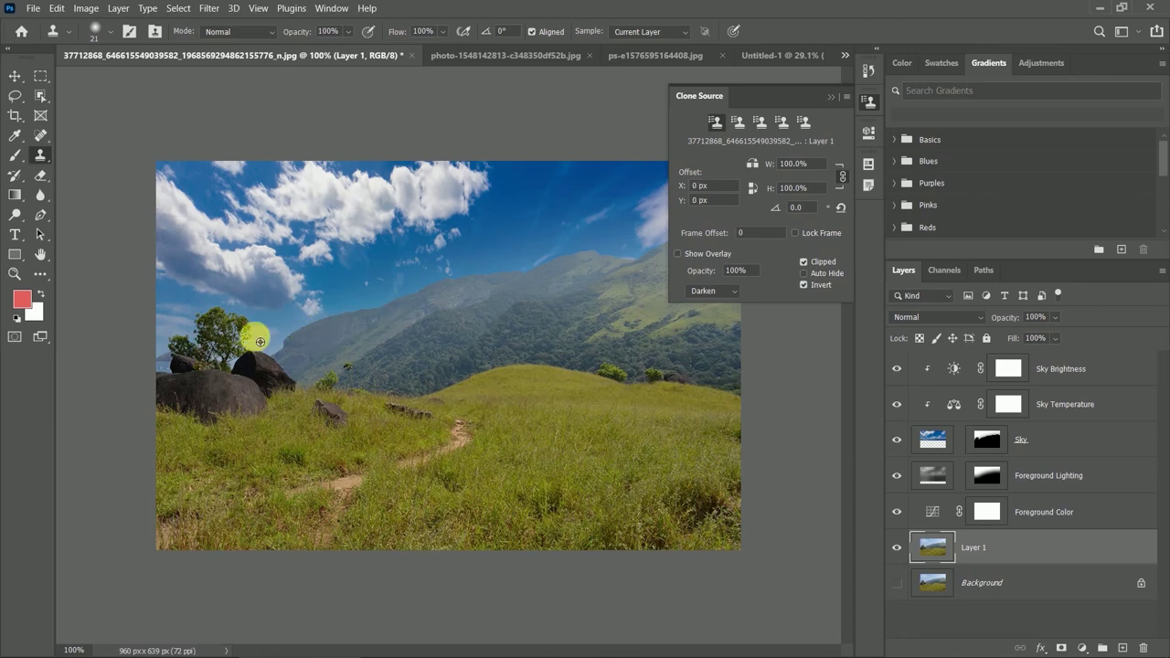
{"action": "left_click", "coordinate": [292, 346], "text": "alt"}
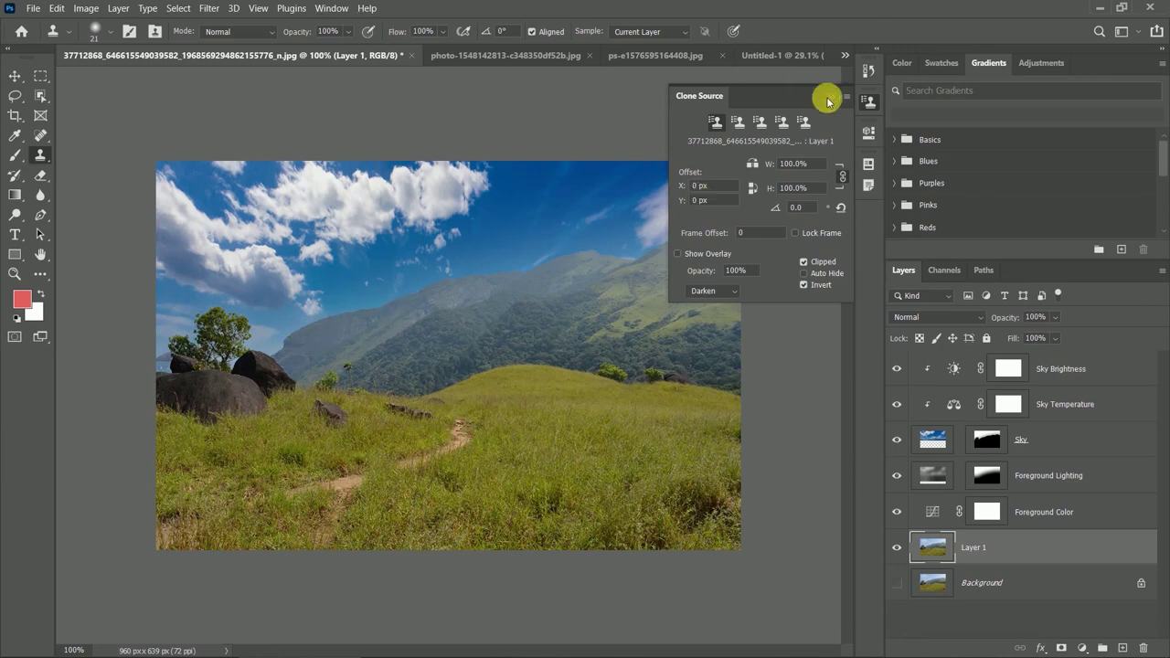
{"action": "left_click", "coordinate": [827, 100]}
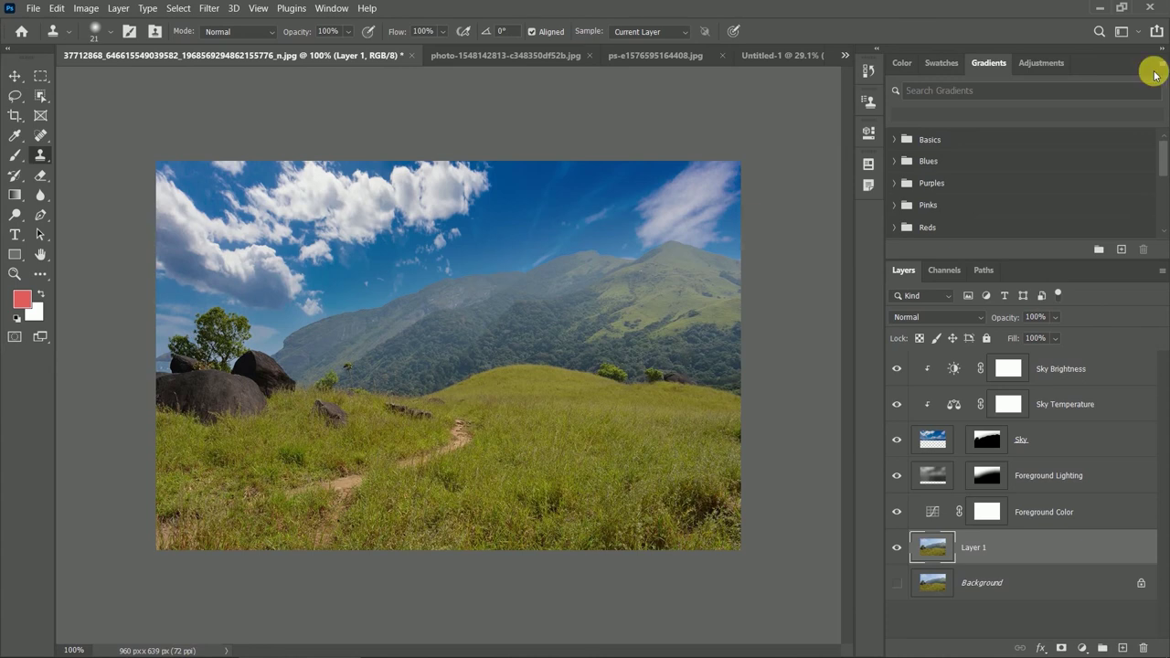
Find Enhance image in Discover, apply it to Layer 1, and close Discover.
{"action": "left_click", "coordinate": [1100, 32]}
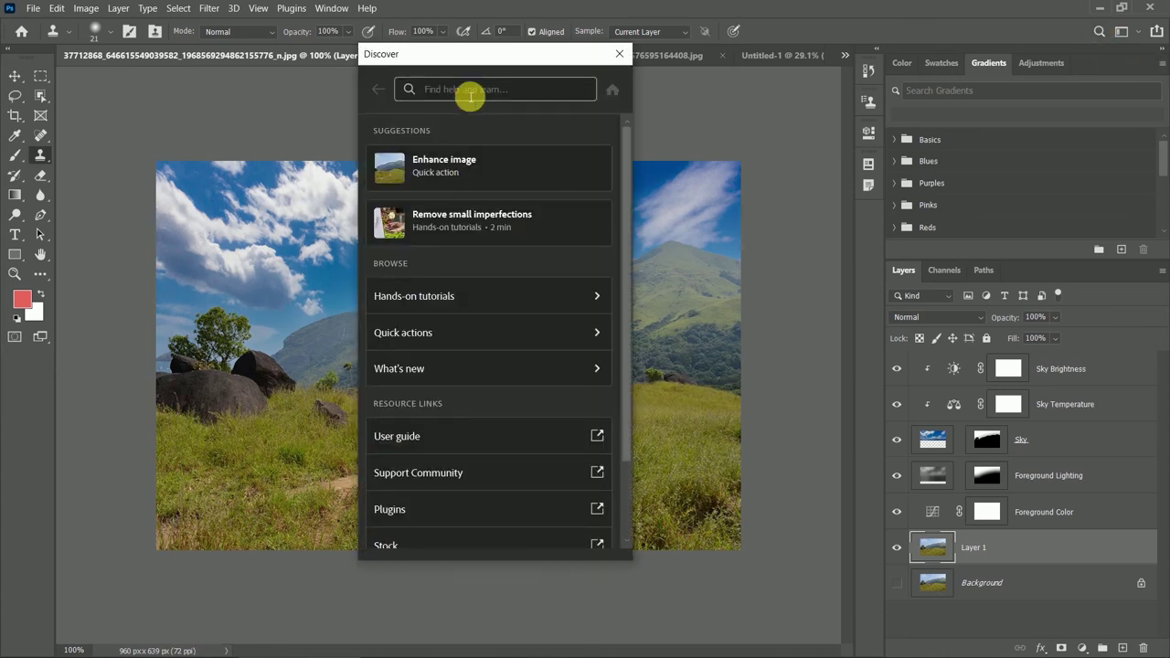
{"action": "left_click", "coordinate": [470, 96]}
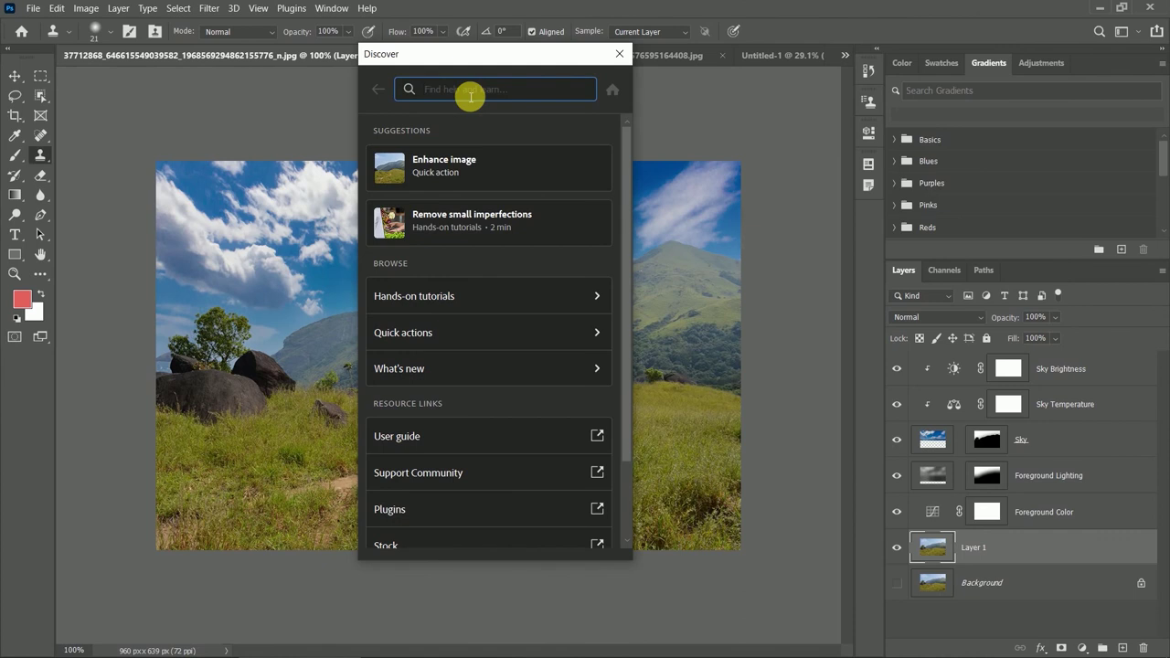
{"action": "left_click", "coordinate": [440, 171]}
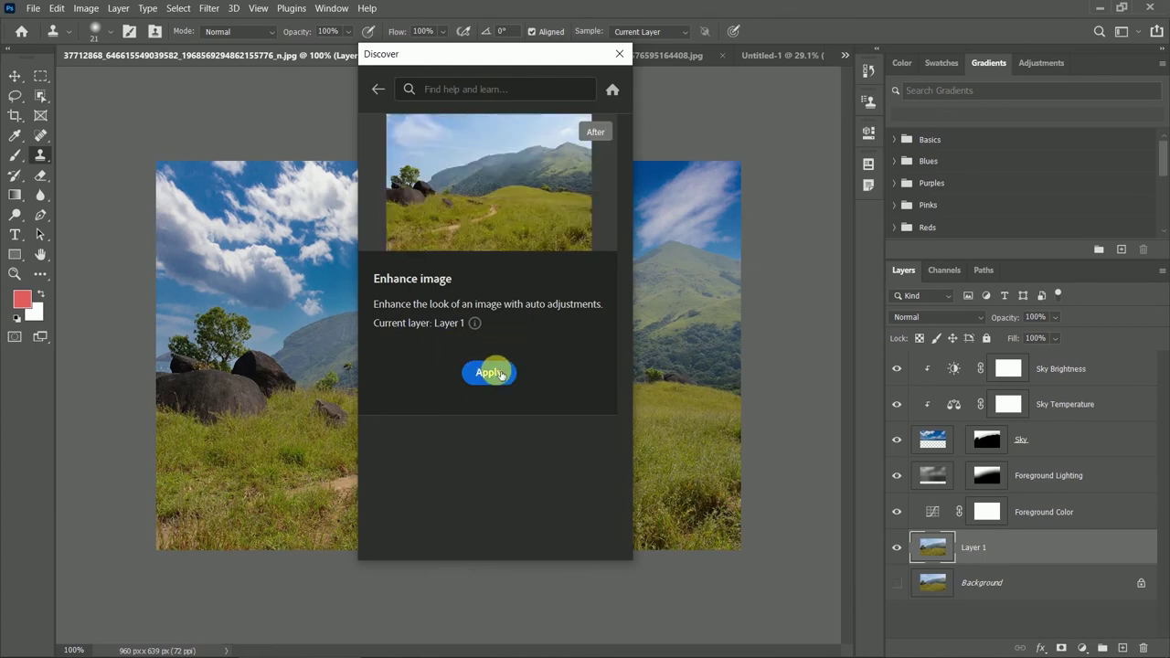
{"action": "left_click", "coordinate": [494, 372]}
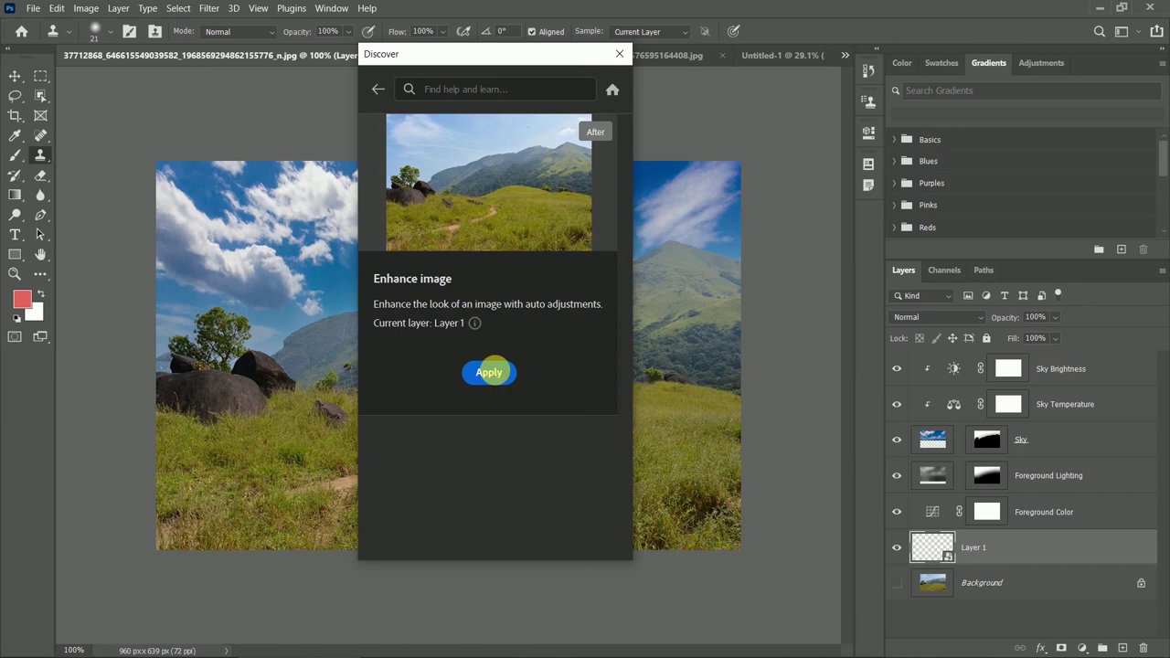
{"action": "left_click", "coordinate": [622, 55]}
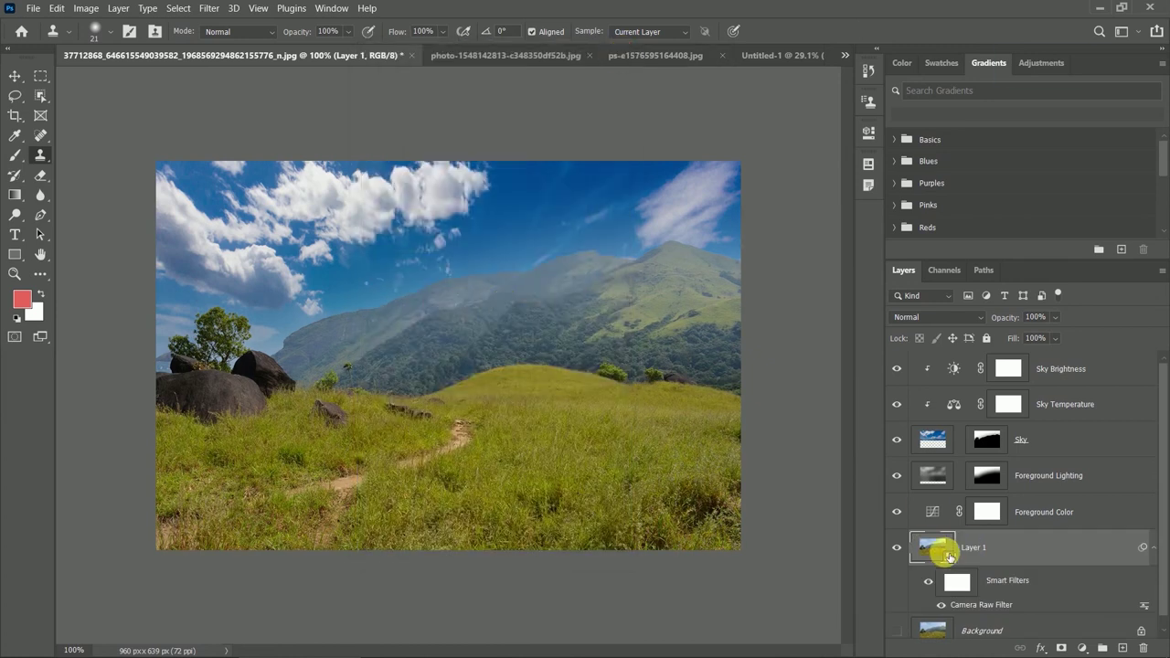
{"action": "scroll", "coordinate": [973, 558], "scroll_direction": "down", "scroll_amount": 1}
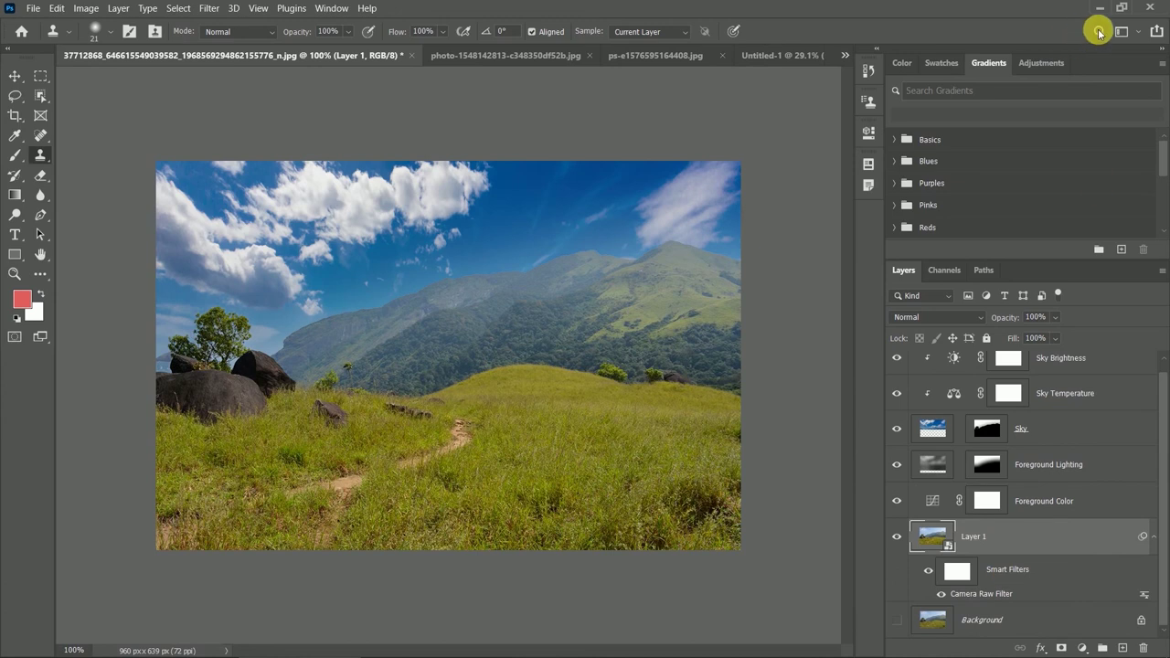
Search the Discover panel for 'balack and'.
{"action": "left_click", "coordinate": [365, 11]}
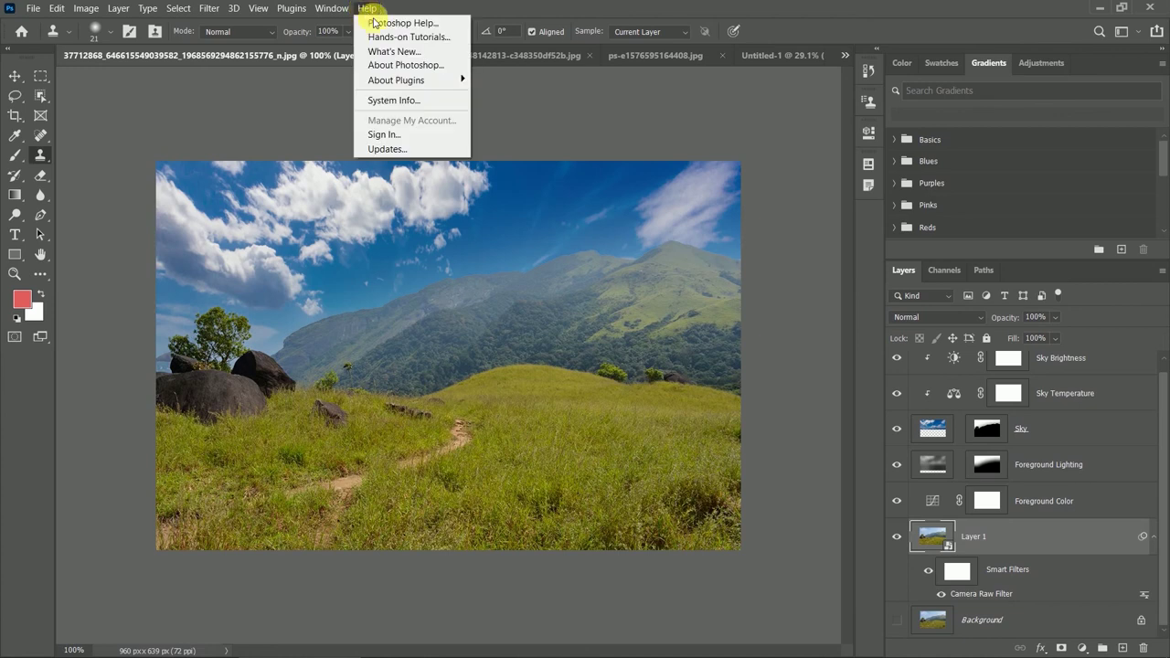
{"action": "left_click", "coordinate": [398, 11]}
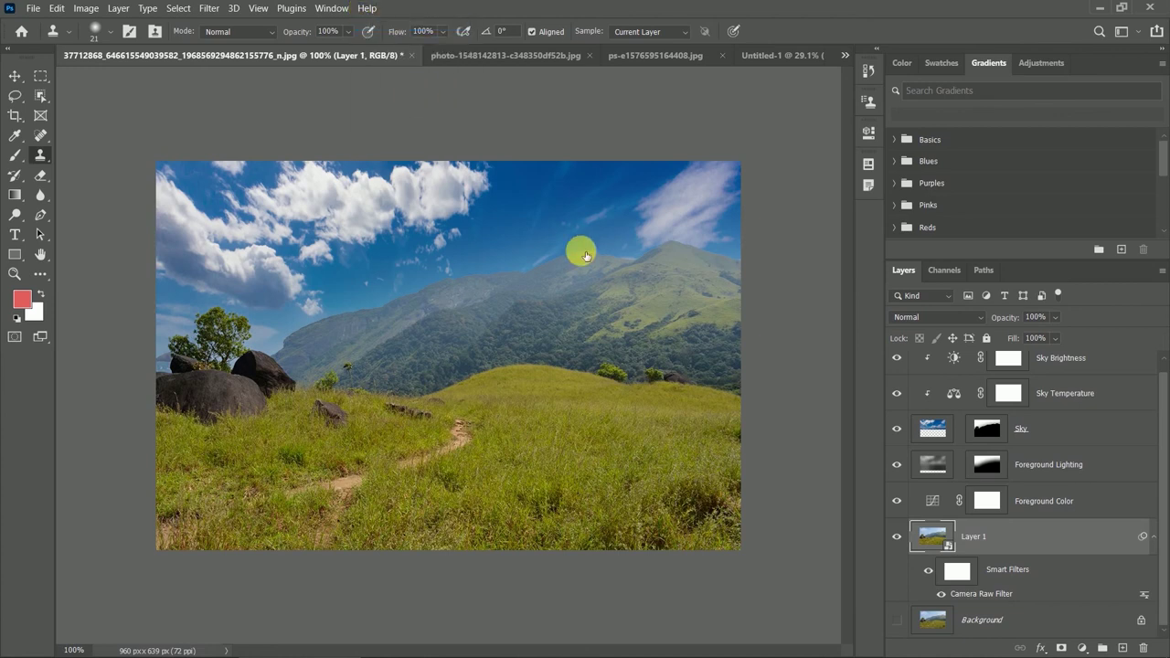
{"action": "key", "text": "ctrl+f"}
{"action": "left_click", "coordinate": [484, 89]}
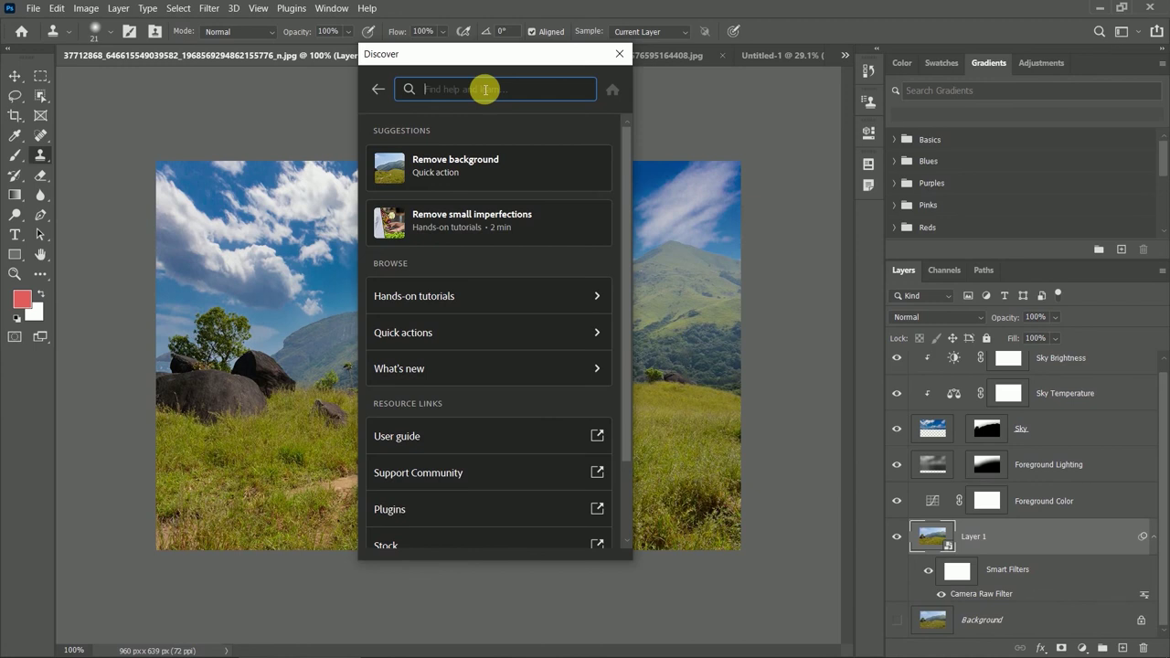
{"action": "type", "text": "b"}
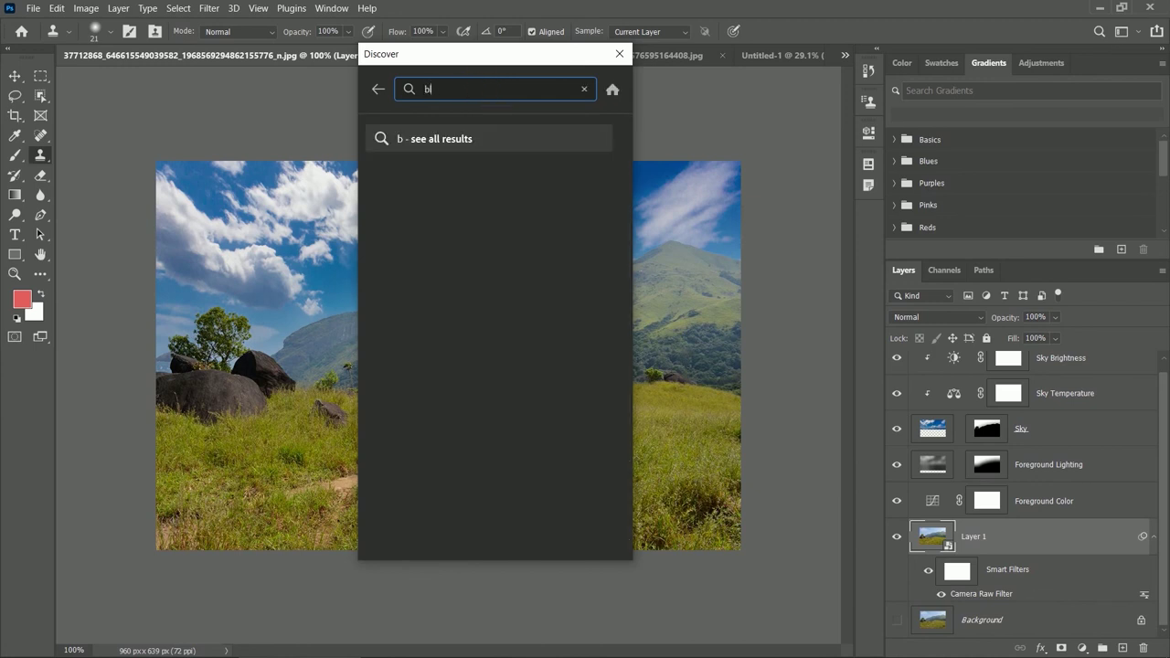
{"action": "type", "text": "la"}
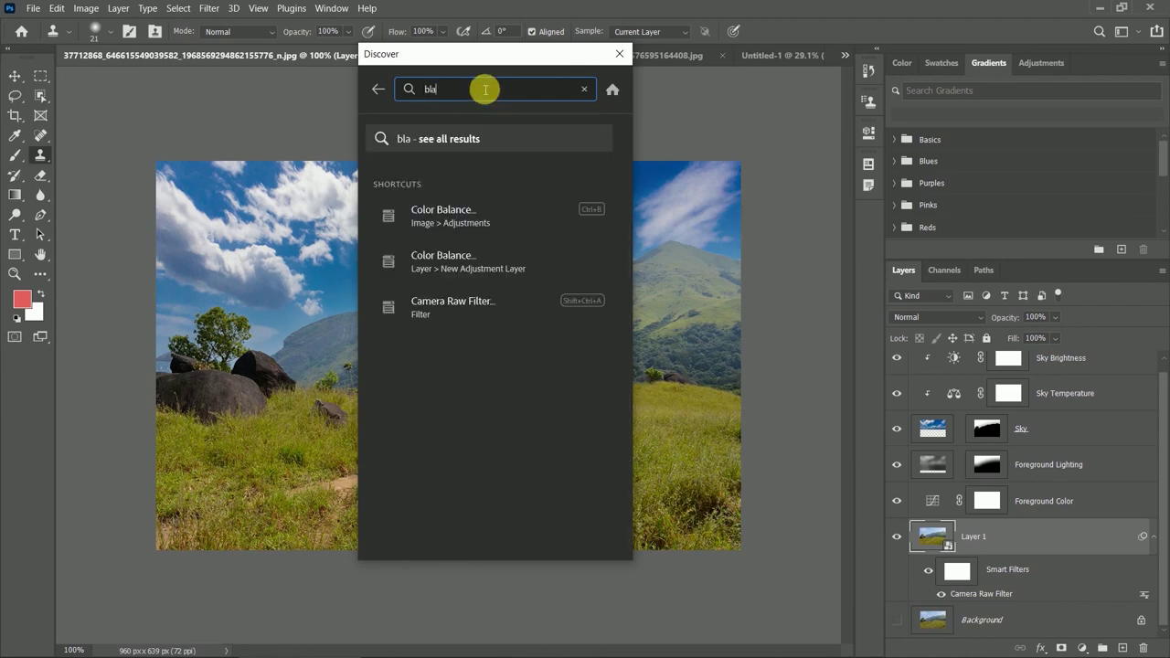
{"action": "type", "text": "lack and"}
Open Select and Mask from the results, close Discover, and cancel without changes.
{"action": "left_click", "coordinate": [473, 269]}
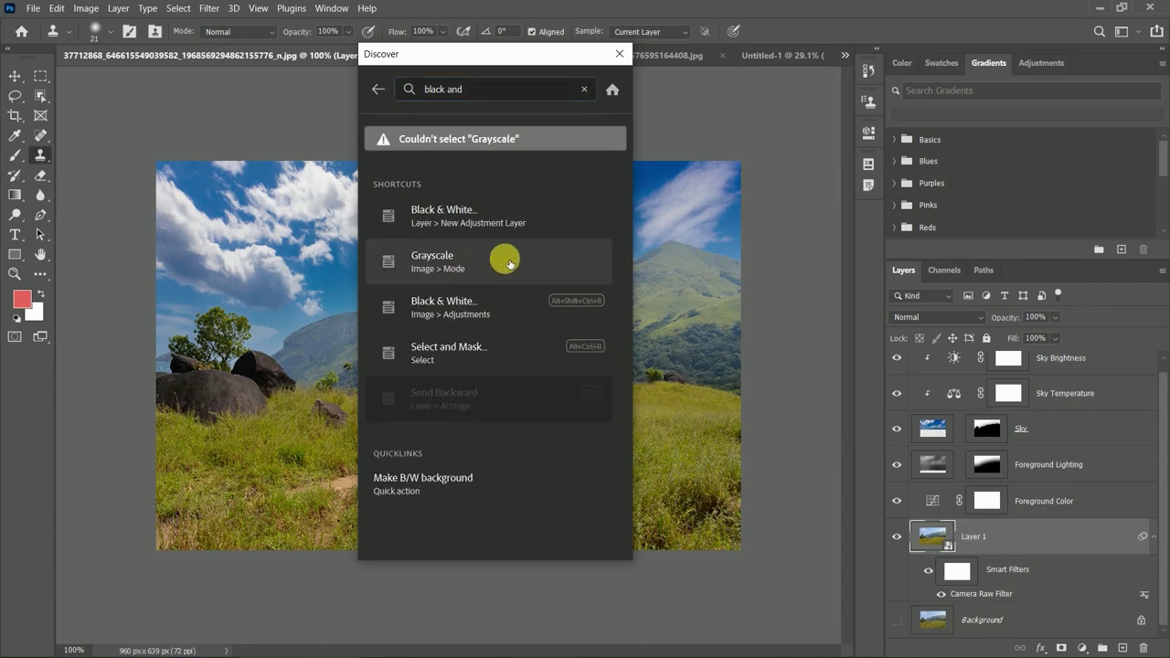
{"action": "left_click", "coordinate": [452, 363]}
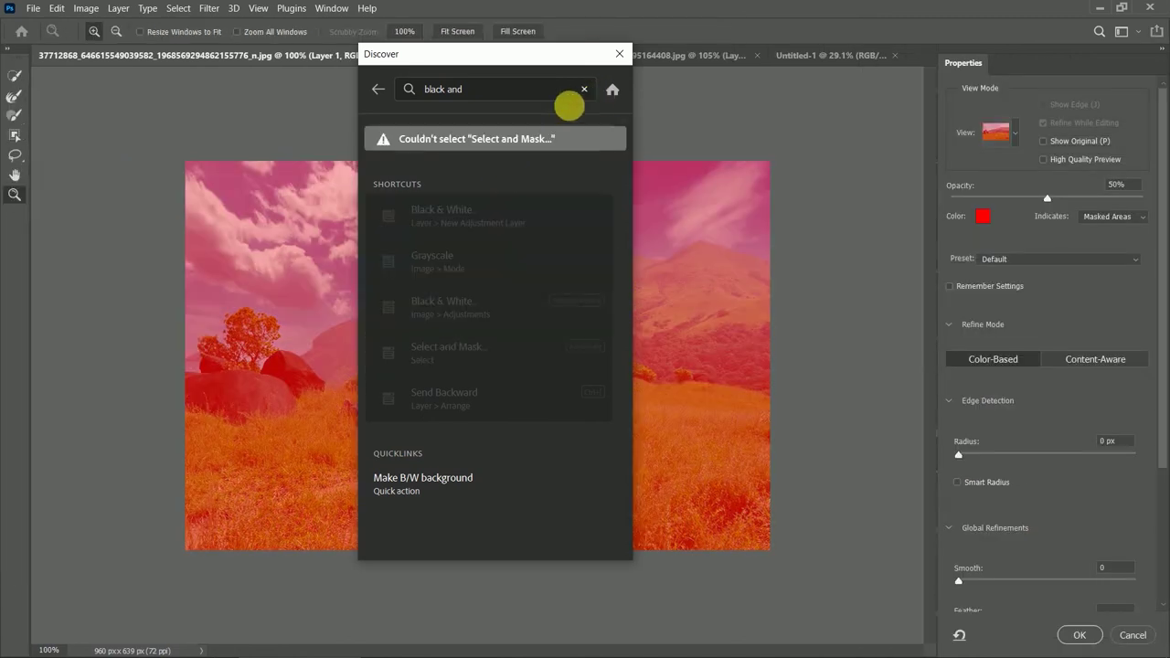
{"action": "left_click", "coordinate": [618, 57]}
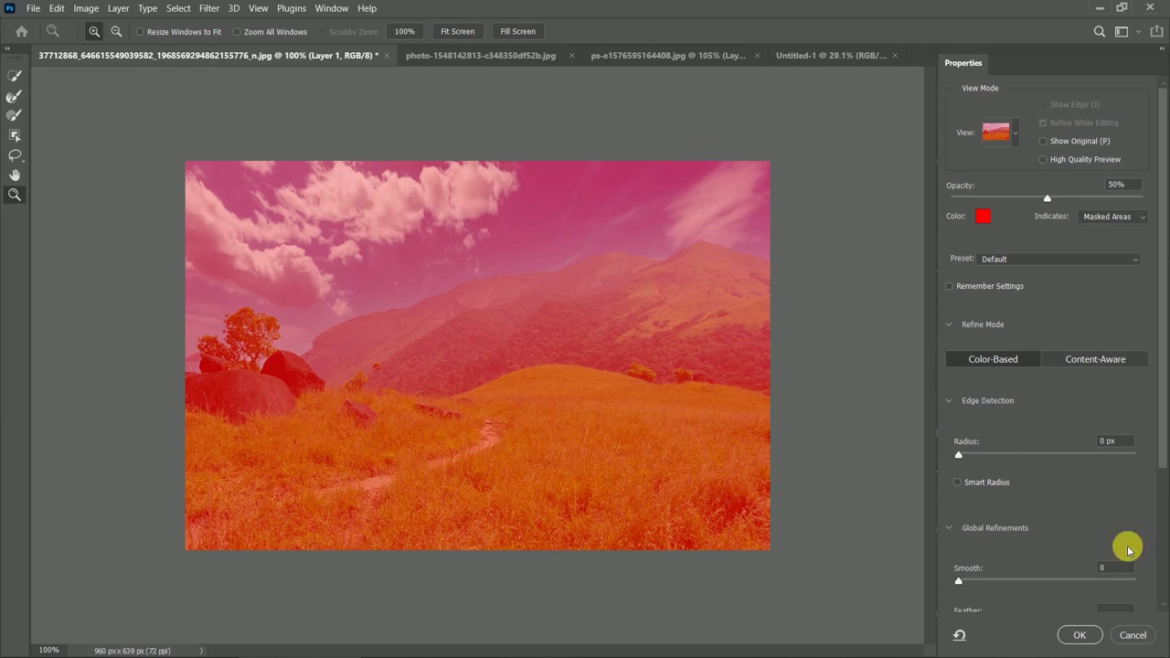
{"action": "left_click", "coordinate": [1133, 635]}
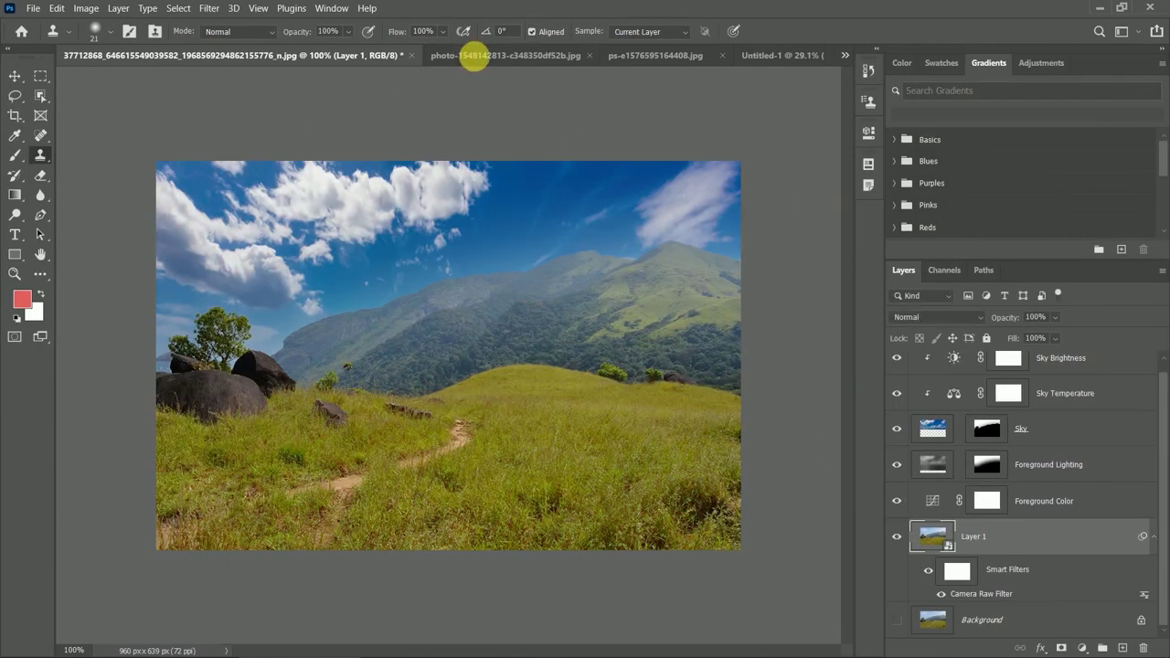
Switch to the portrait photo and duplicate Layer 1 with Ctrl+J.
{"action": "left_click", "coordinate": [474, 57]}
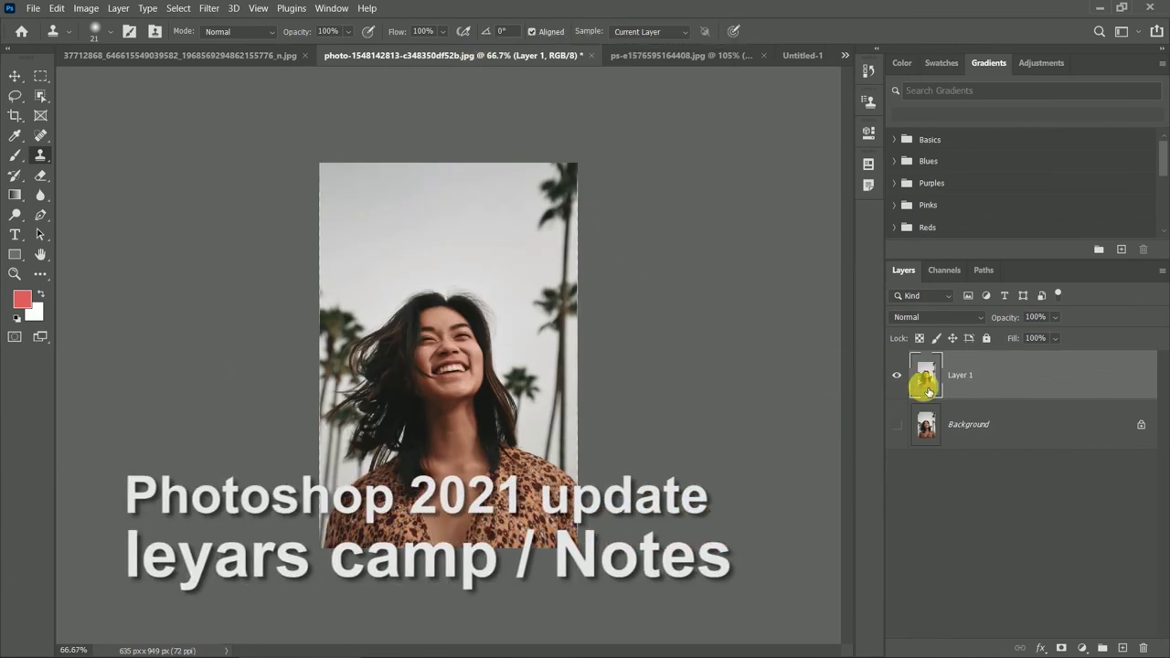
{"action": "key", "text": "ctrl+j"}
{"action": "key", "text": "ctrl+j"}
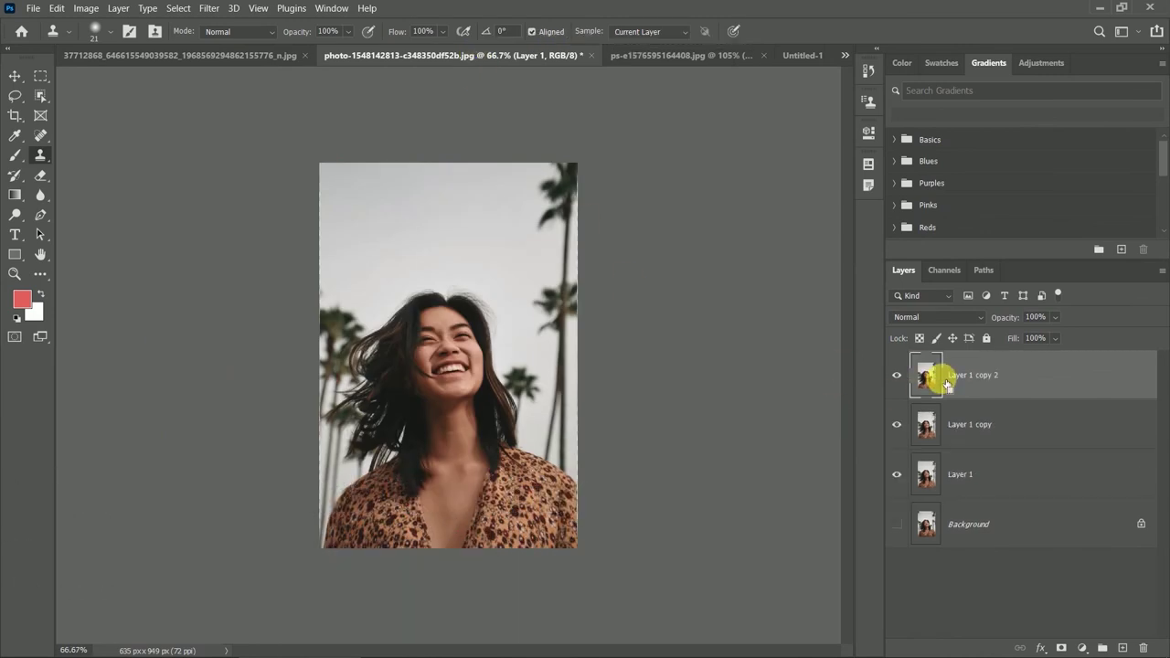
{"action": "key", "text": "ctrl+j"}
{"action": "key", "text": "ctrl+j"}
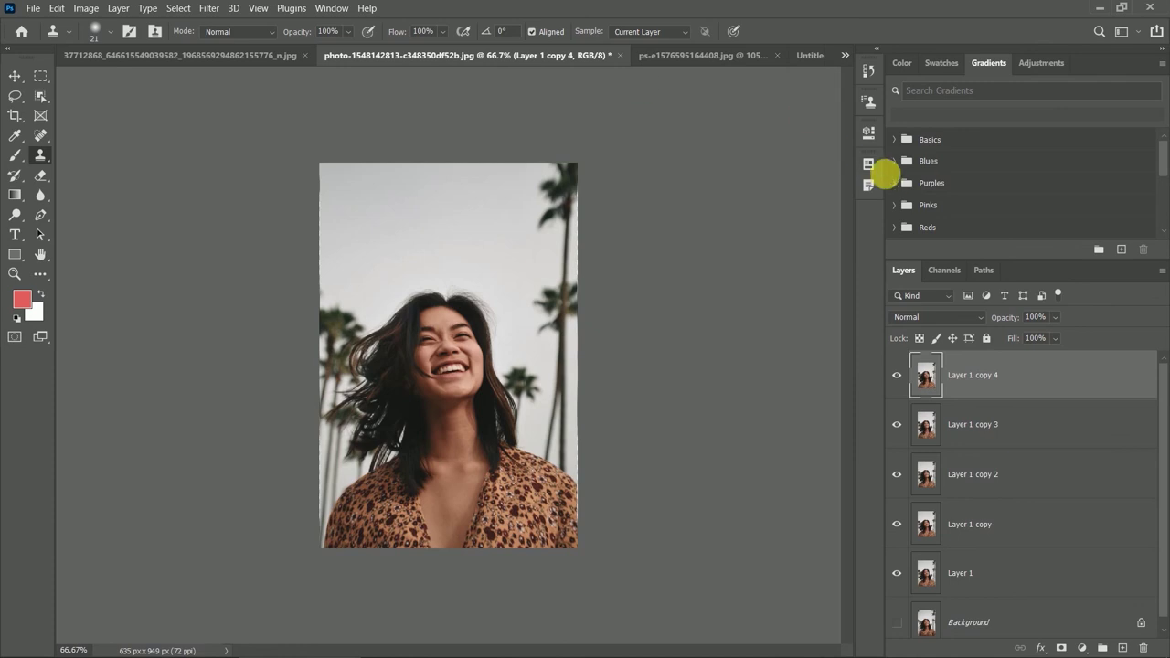
Create Layer Comp 1 and toggle between it and Last Document State.
{"action": "left_click", "coordinate": [869, 165]}
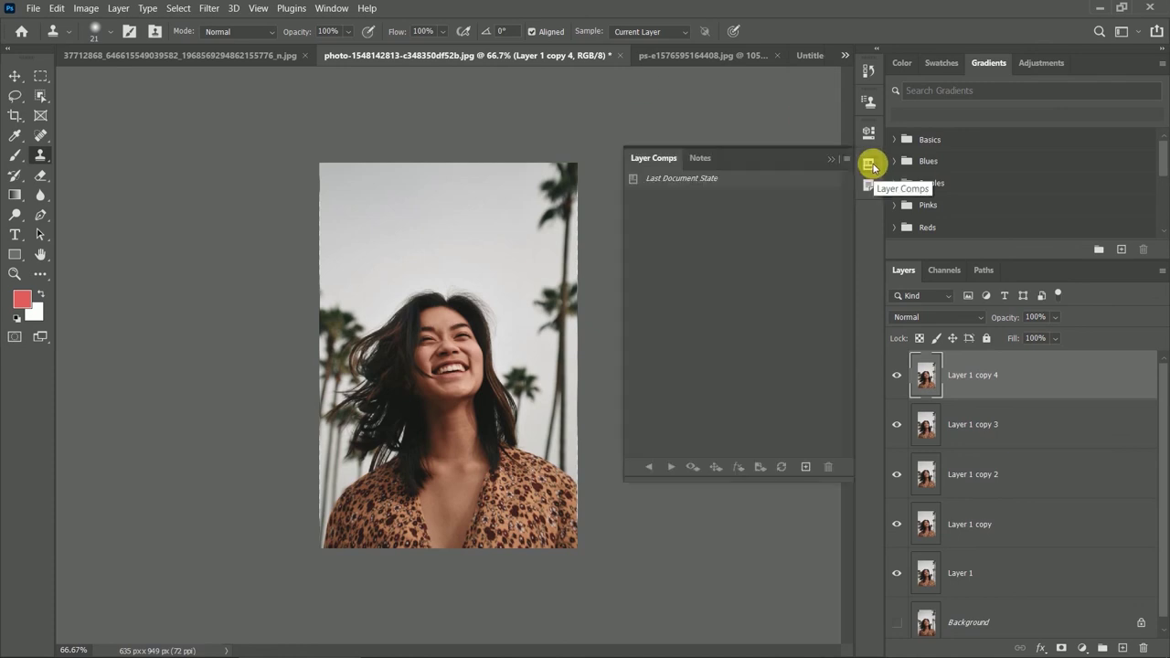
{"action": "left_click", "coordinate": [697, 158]}
{"action": "left_click", "coordinate": [654, 160]}
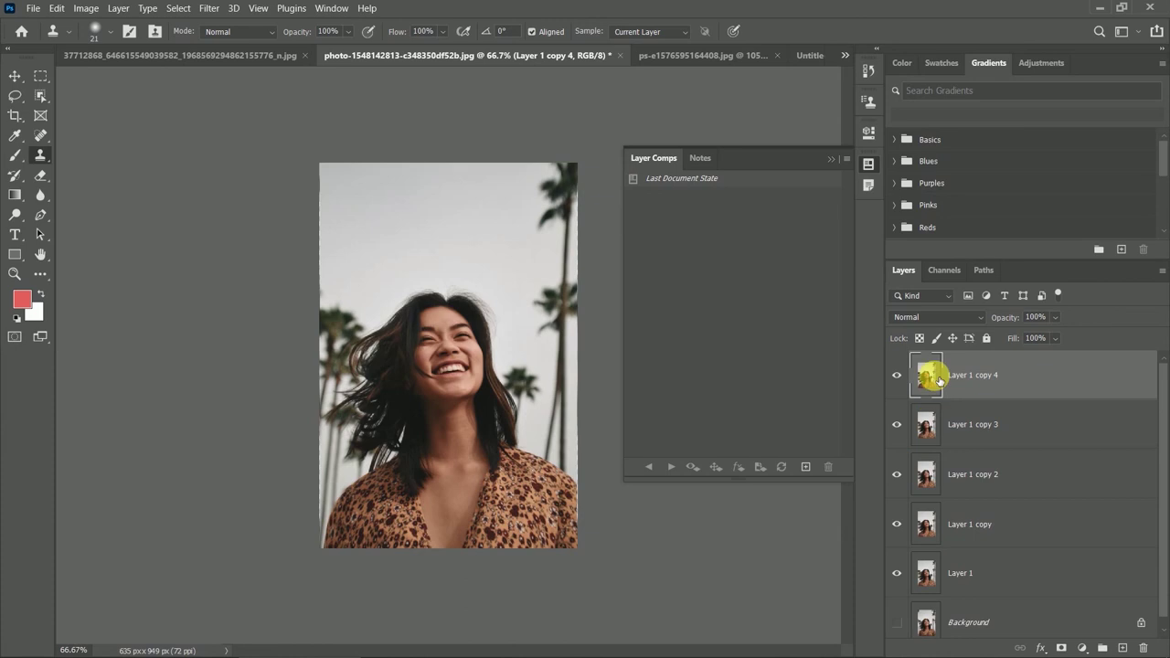
{"action": "left_click", "coordinate": [806, 468]}
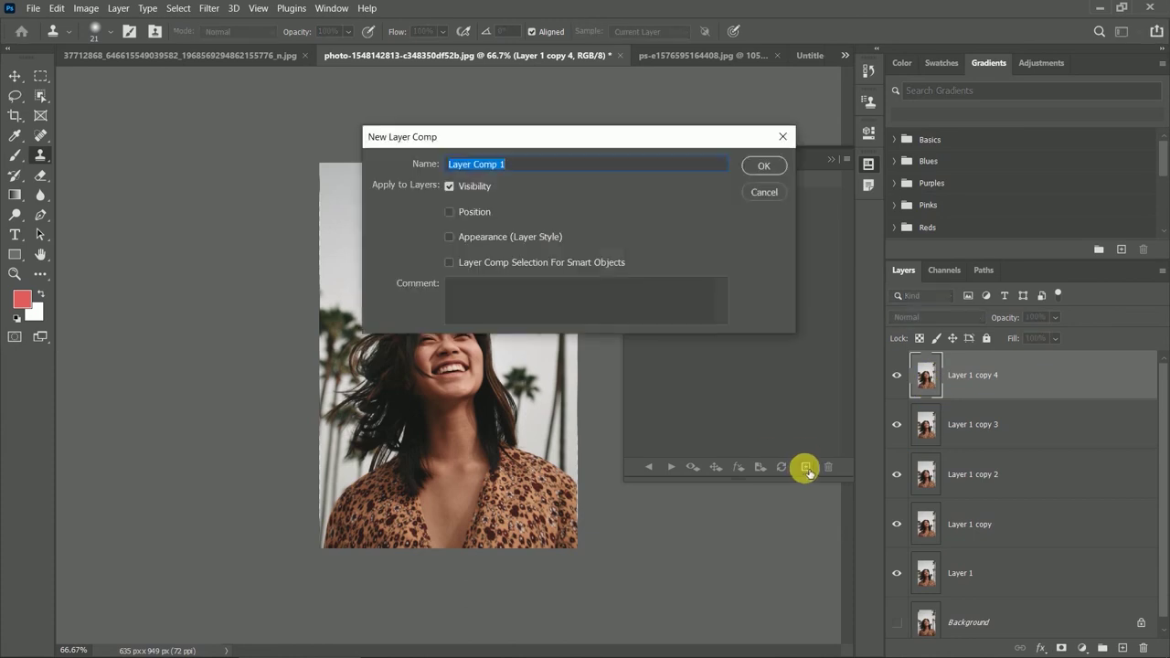
{"action": "left_click", "coordinate": [762, 165]}
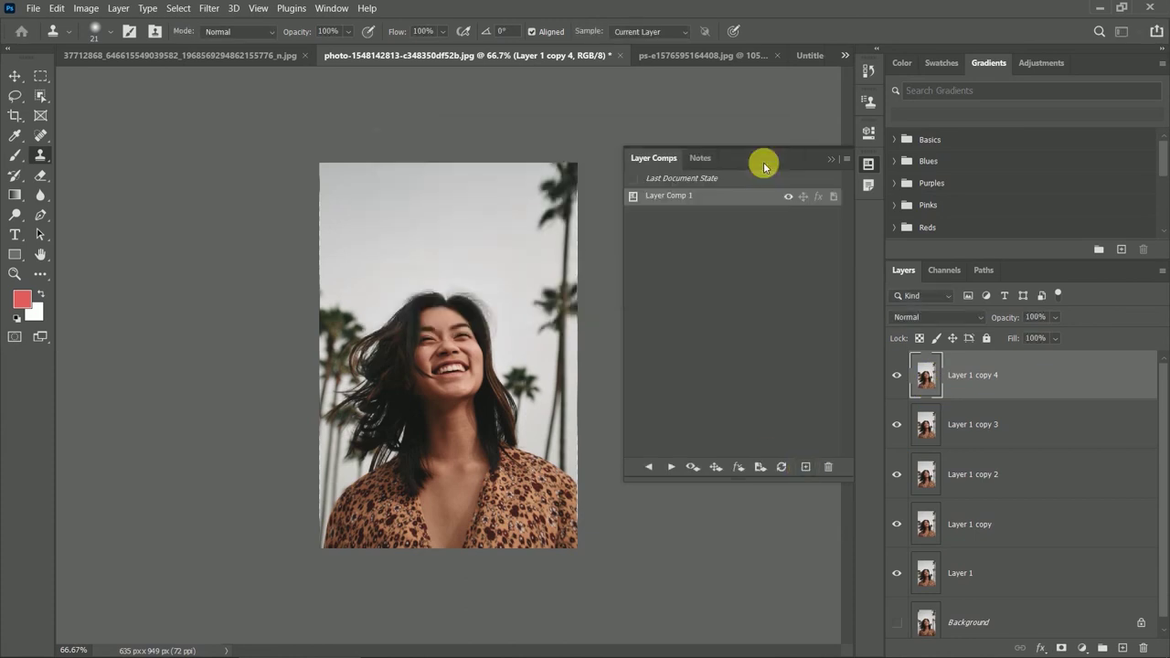
{"action": "left_click", "coordinate": [633, 179]}
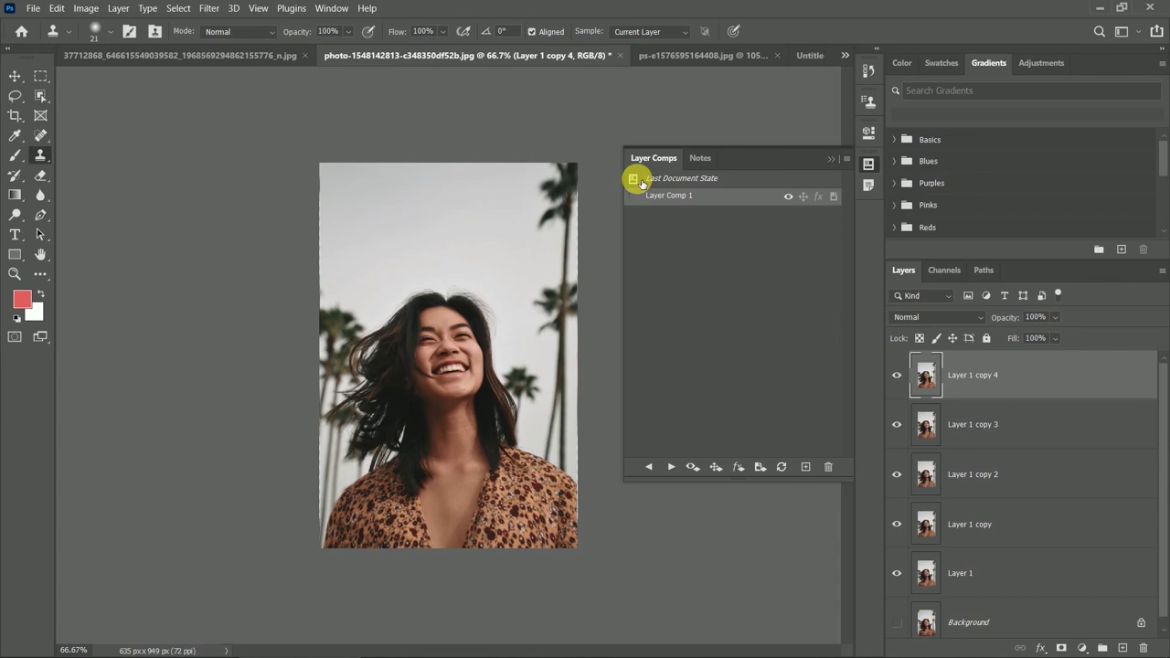
{"action": "left_click", "coordinate": [632, 198]}
{"action": "left_click", "coordinate": [634, 197]}
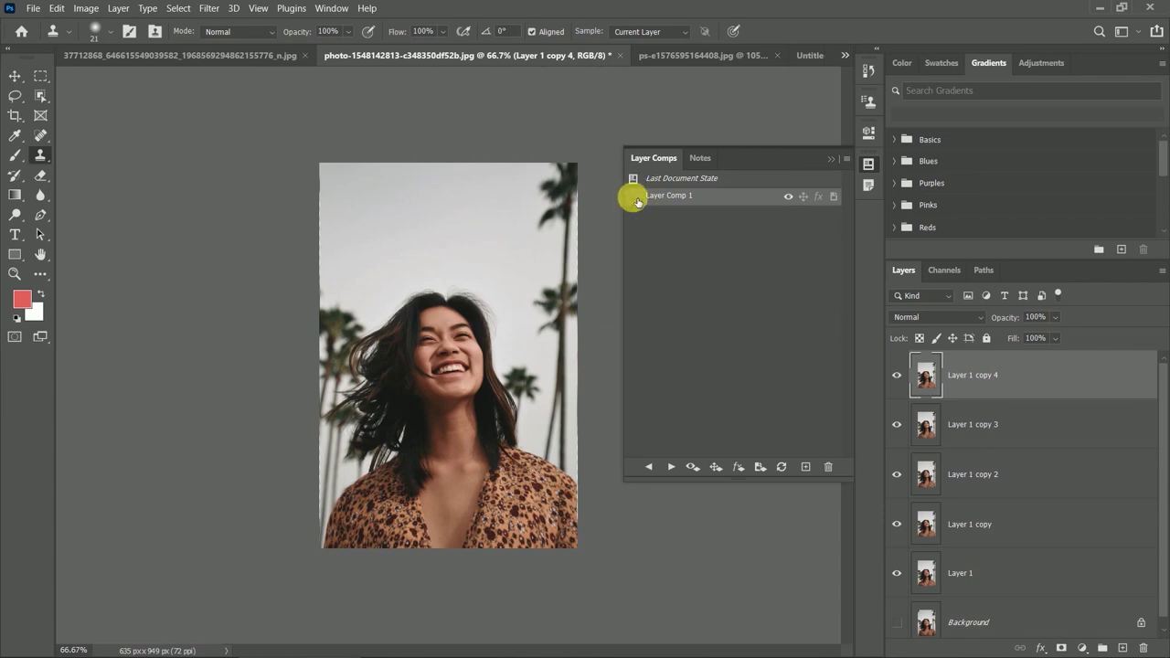
Bring the Layer Comps panel back via the Window menu, then close it.
{"action": "left_click", "coordinate": [868, 184]}
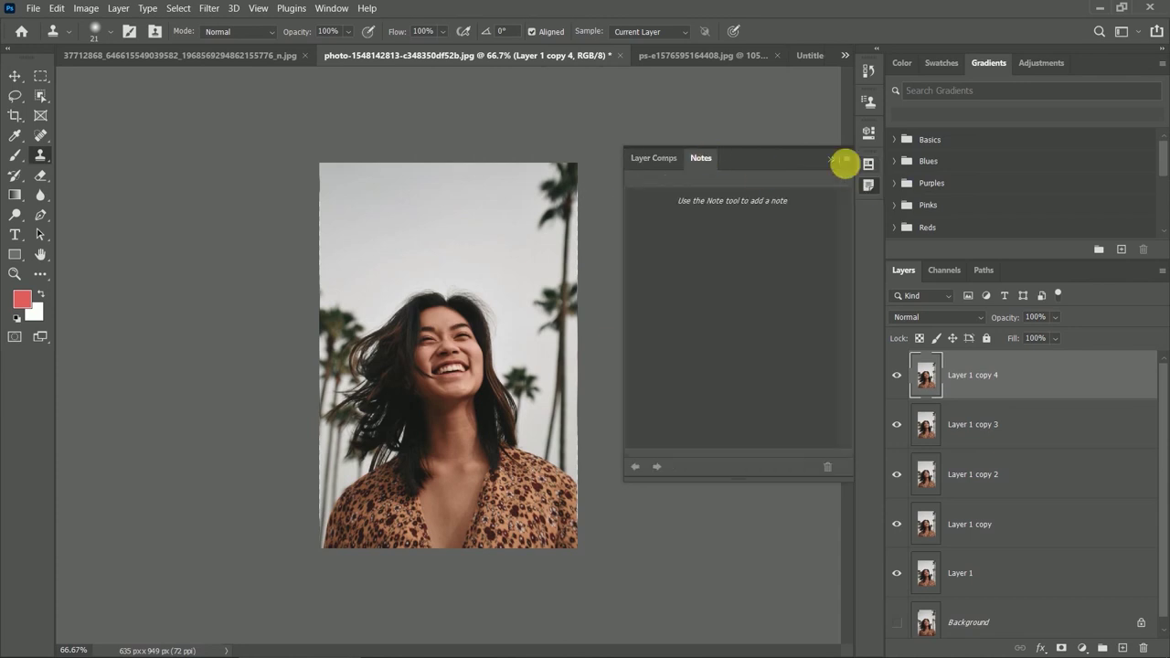
{"action": "left_click", "coordinate": [332, 8]}
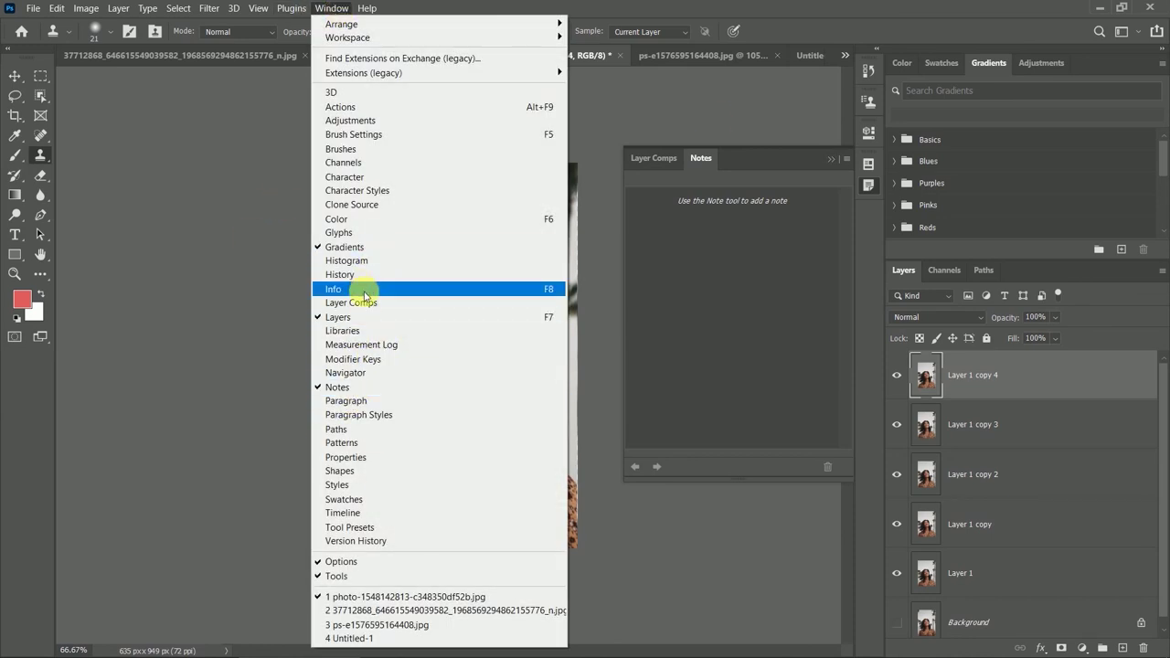
{"action": "left_click", "coordinate": [361, 308]}
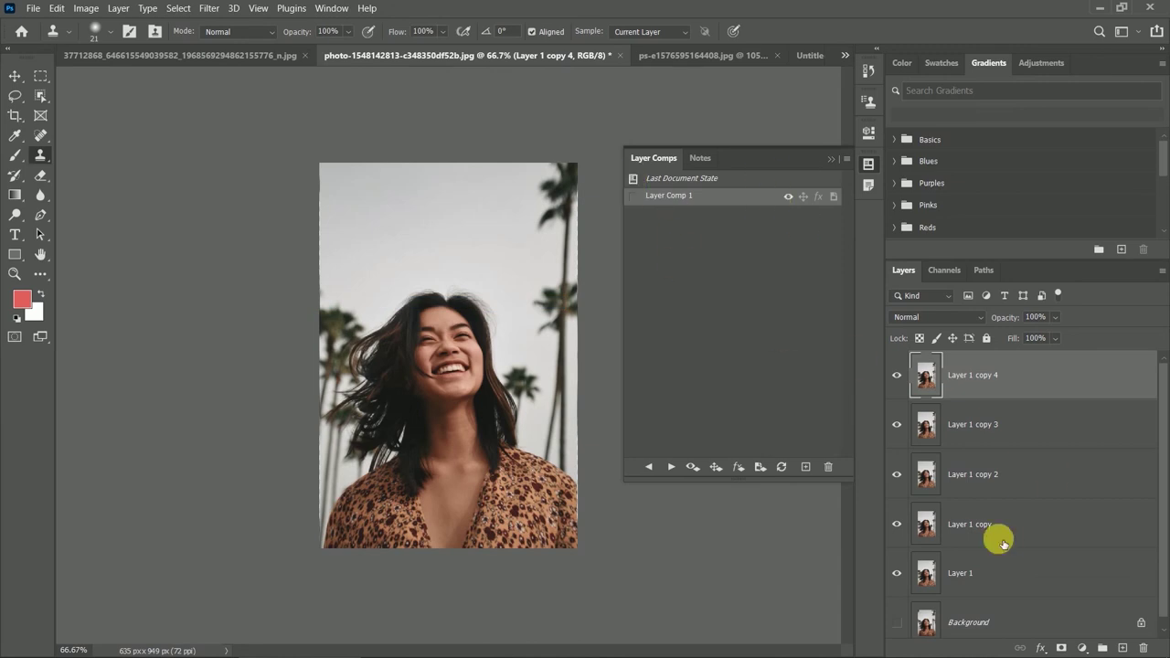
{"action": "scroll", "coordinate": [999, 535], "scroll_direction": "down", "scroll_amount": 1}
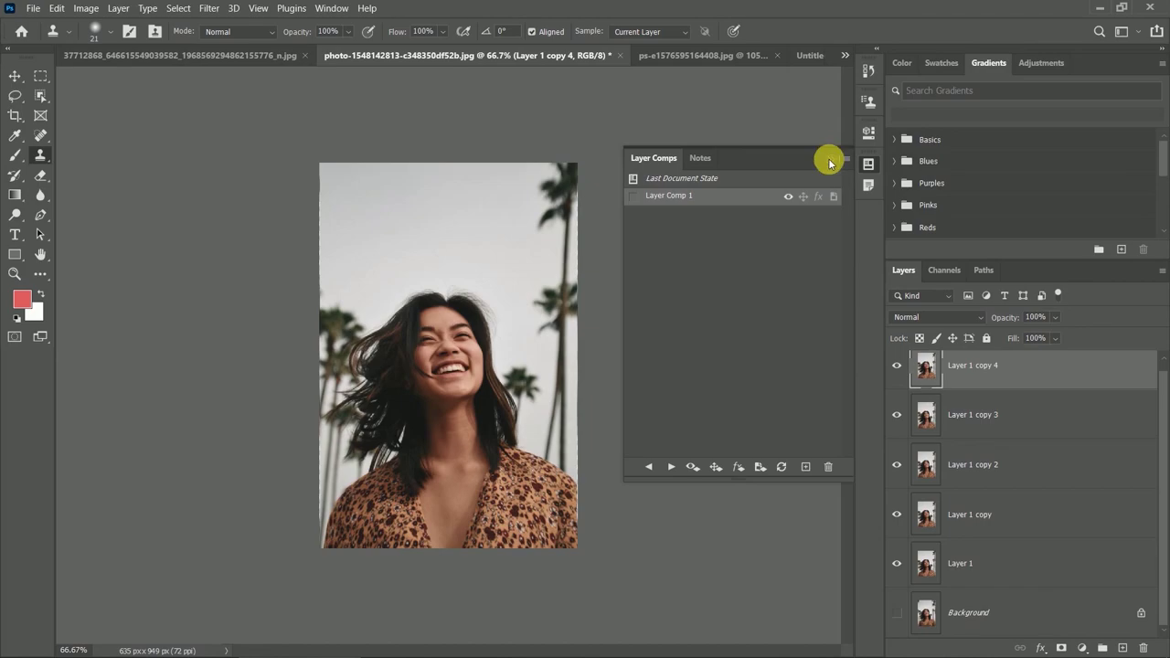
{"action": "left_click", "coordinate": [828, 160]}
{"action": "scroll", "coordinate": [953, 373], "scroll_direction": "up", "scroll_amount": 1}
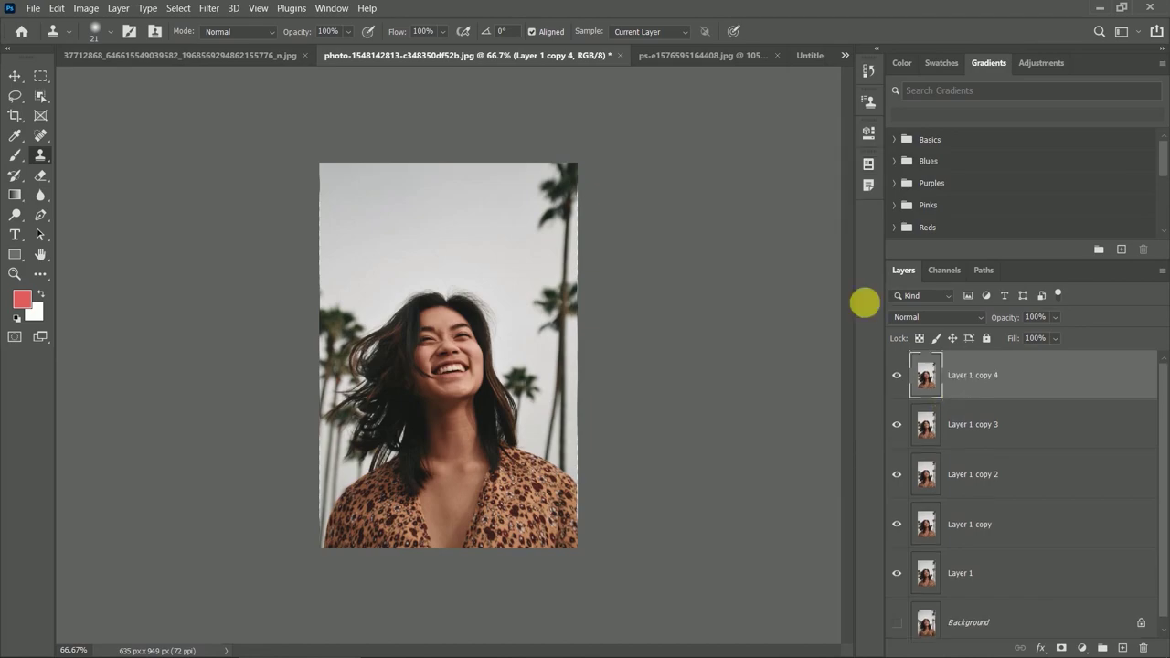
Open Select > Focus Area on the portrait and move its dialog off the photo.
{"action": "left_click", "coordinate": [207, 9]}
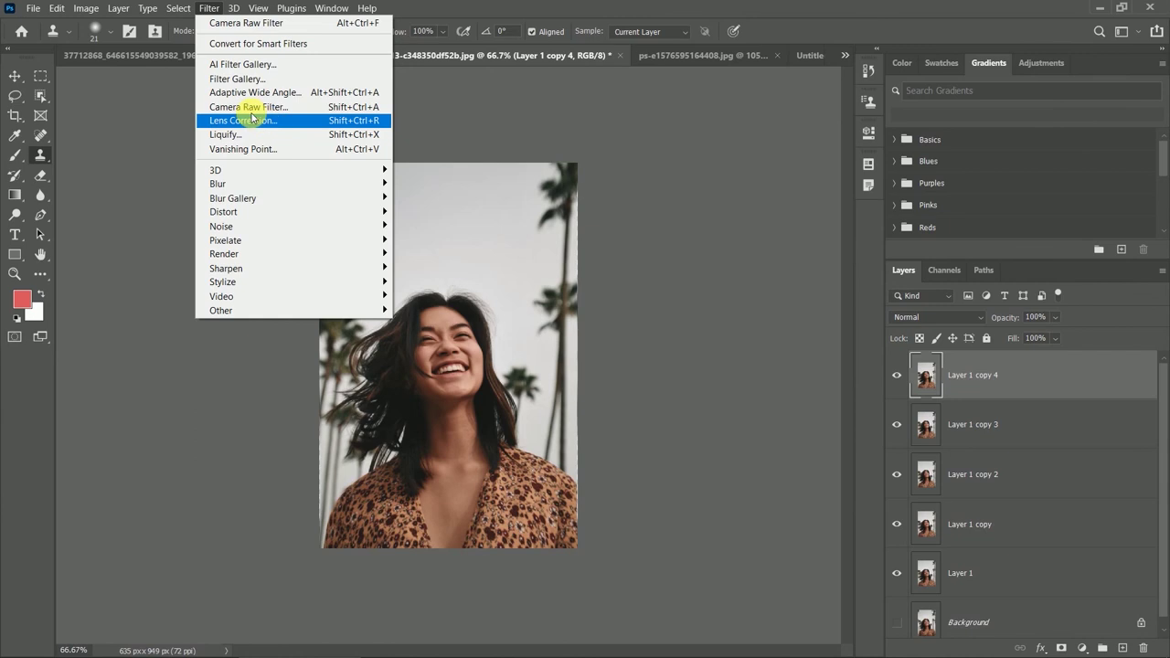
{"action": "left_click", "coordinate": [172, 12]}
{"action": "left_click", "coordinate": [172, 12]}
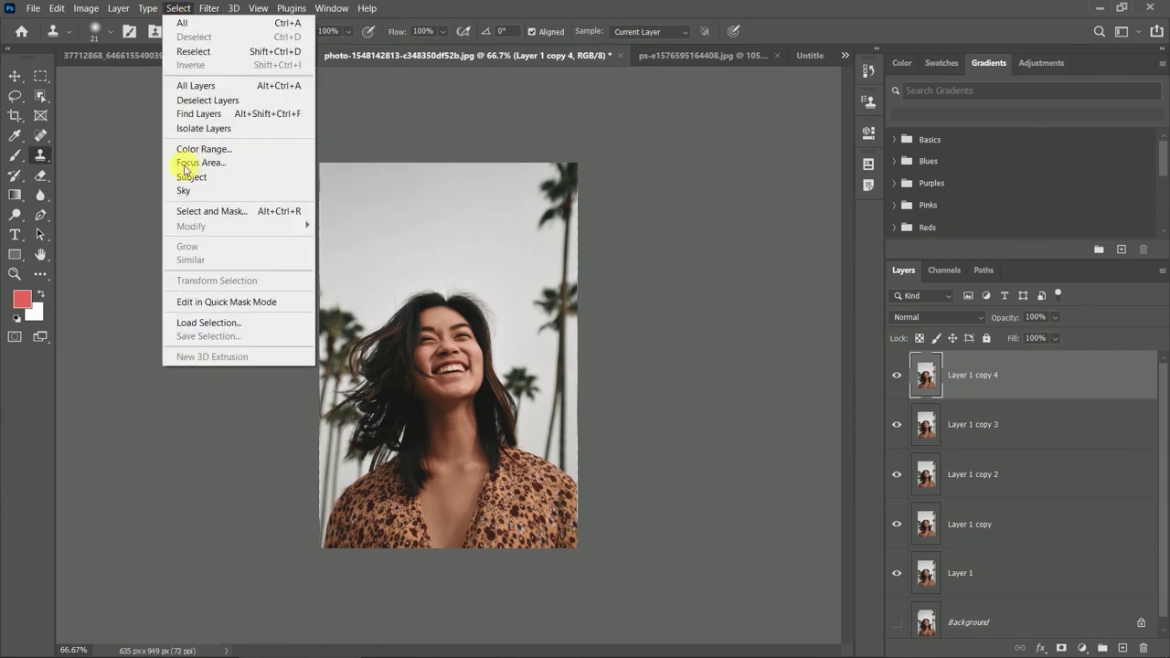
{"action": "left_click", "coordinate": [181, 164]}
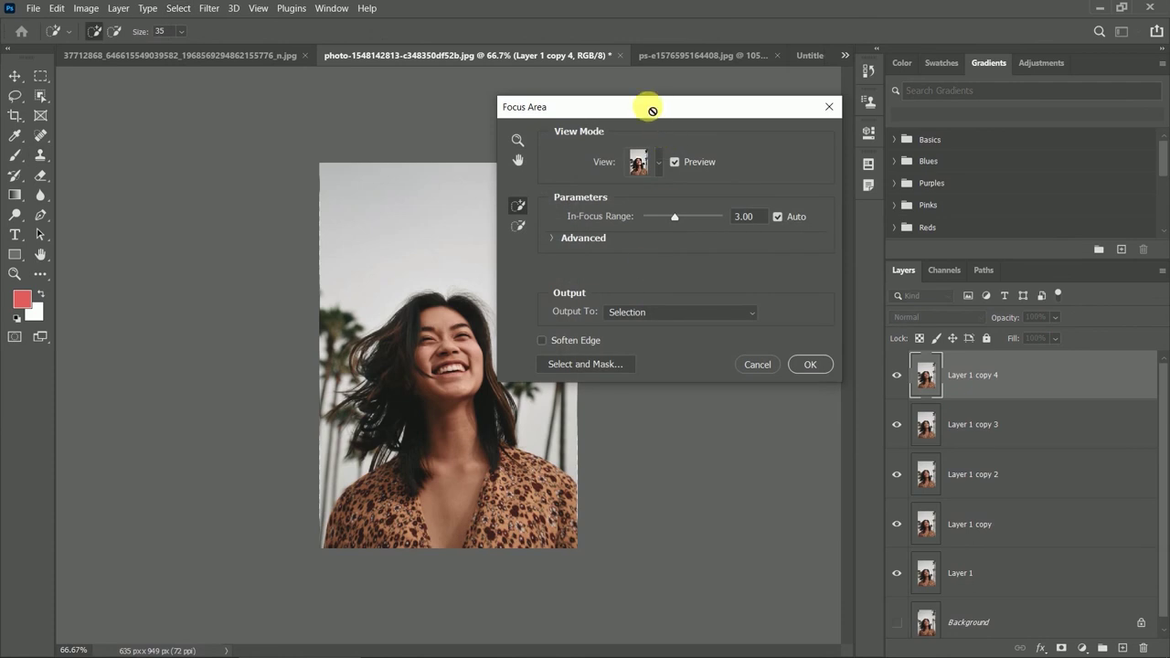
{"action": "left_click_drag", "start_coordinate": [620, 107], "coordinate": [701, 112]}
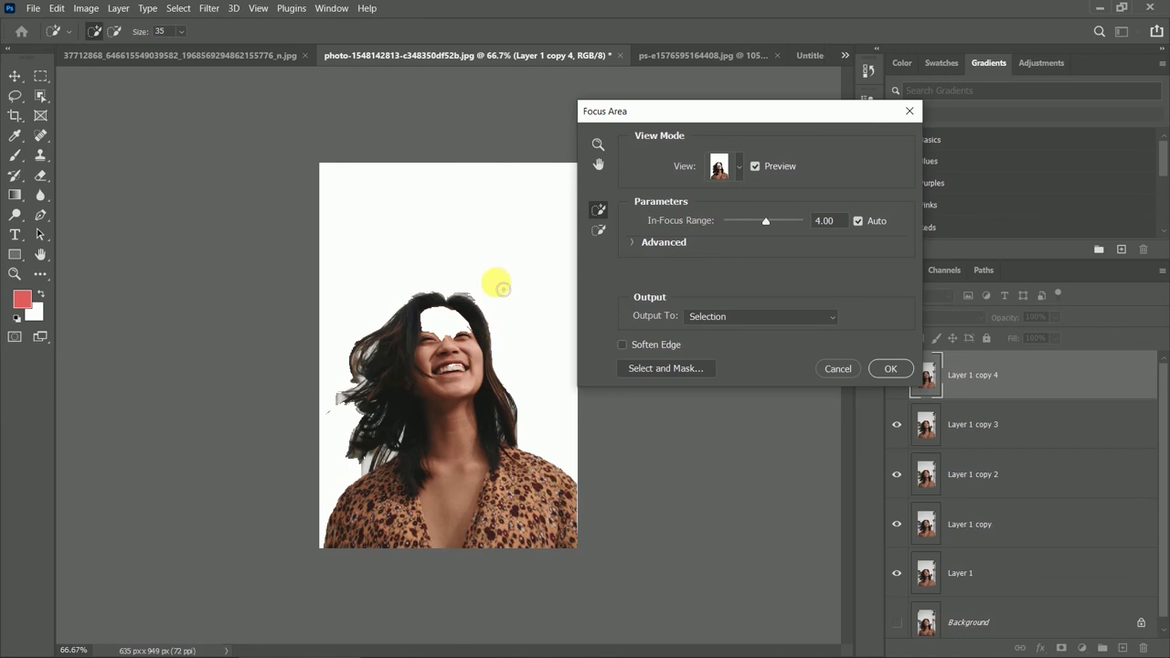
Set the In-Focus Range manually to 6.07 with its slider.
{"action": "left_click_drag", "start_coordinate": [755, 221], "coordinate": [766, 222]}
{"action": "left_click_drag", "start_coordinate": [758, 221], "coordinate": [746, 222]}
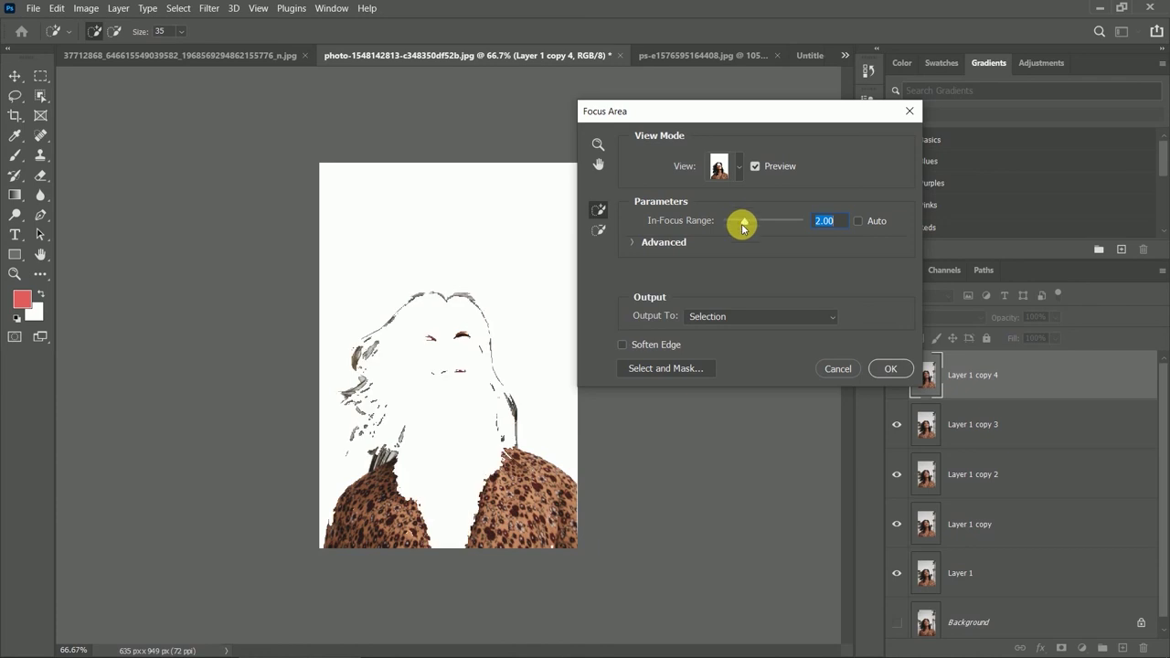
{"action": "left_click_drag", "start_coordinate": [744, 228], "coordinate": [791, 225]}
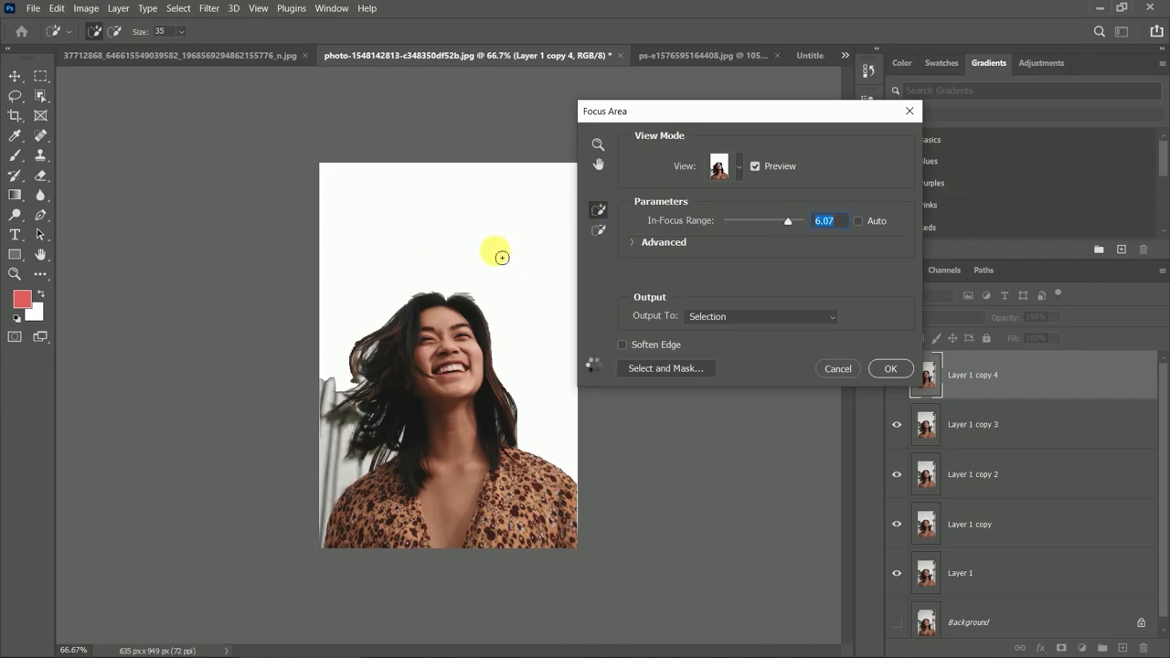
Preview as red overlay, output Focus Area to a layer mask, then target it with the Brush.
{"action": "left_click", "coordinate": [740, 169]}
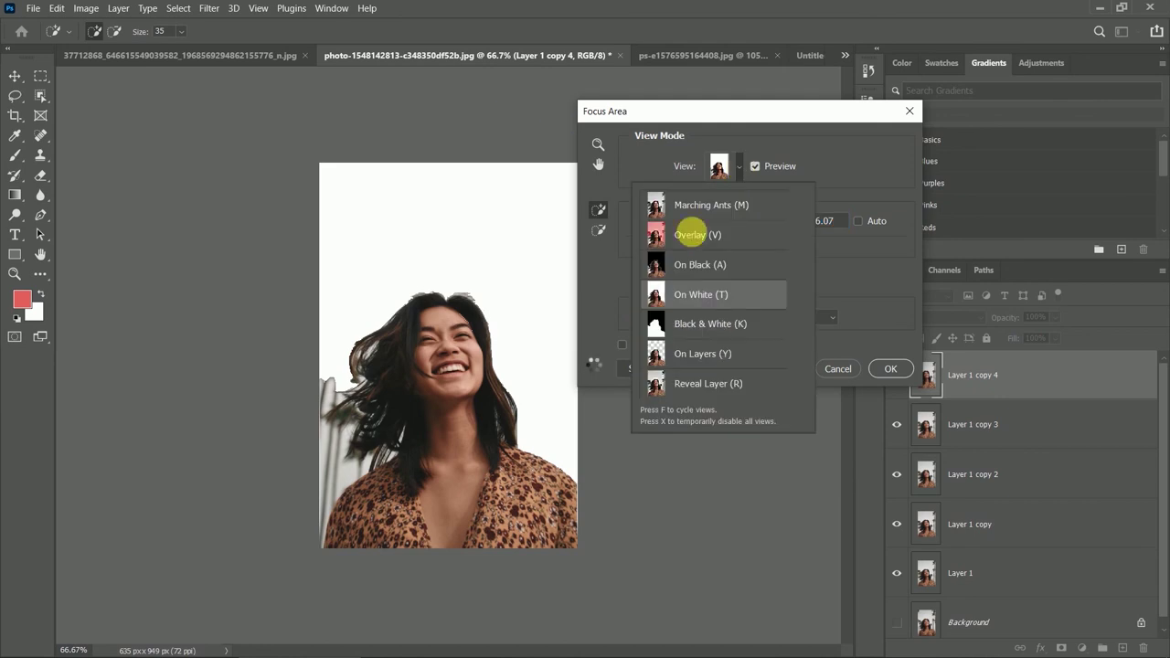
{"action": "left_click", "coordinate": [742, 168]}
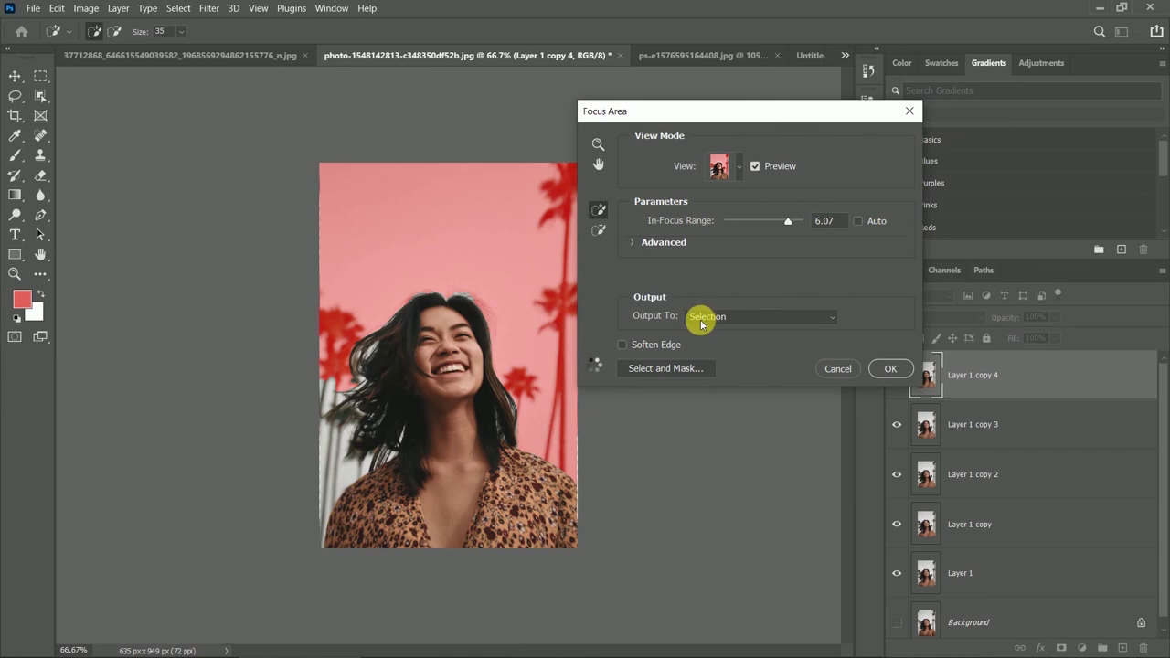
{"action": "left_click", "coordinate": [832, 322]}
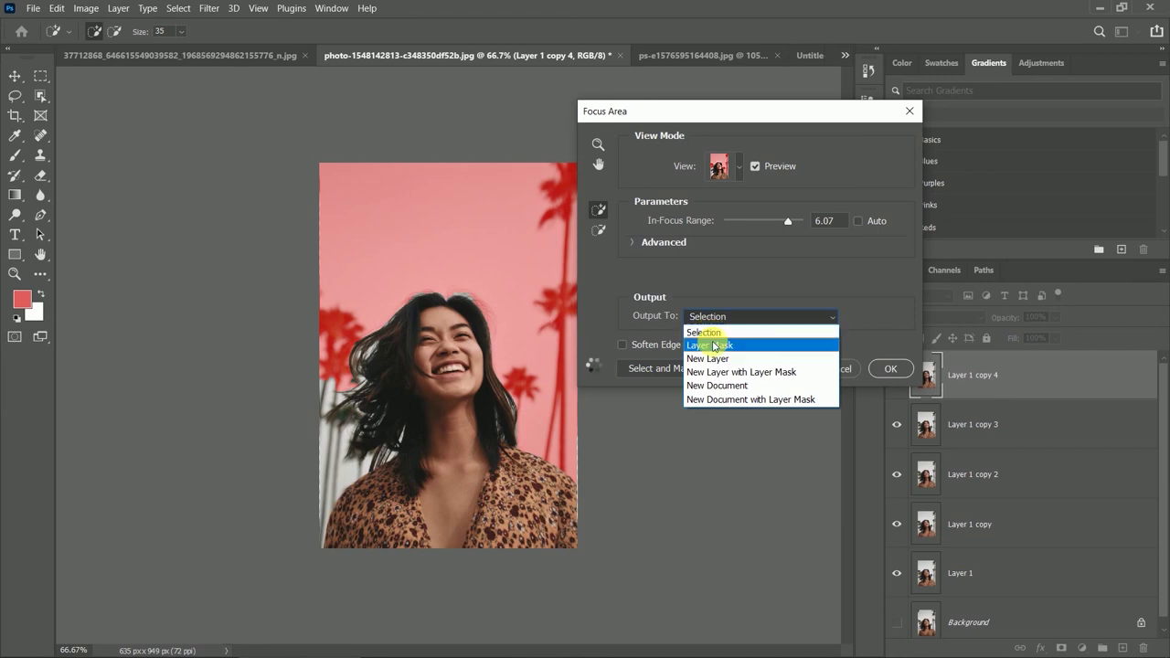
{"action": "left_click", "coordinate": [713, 344]}
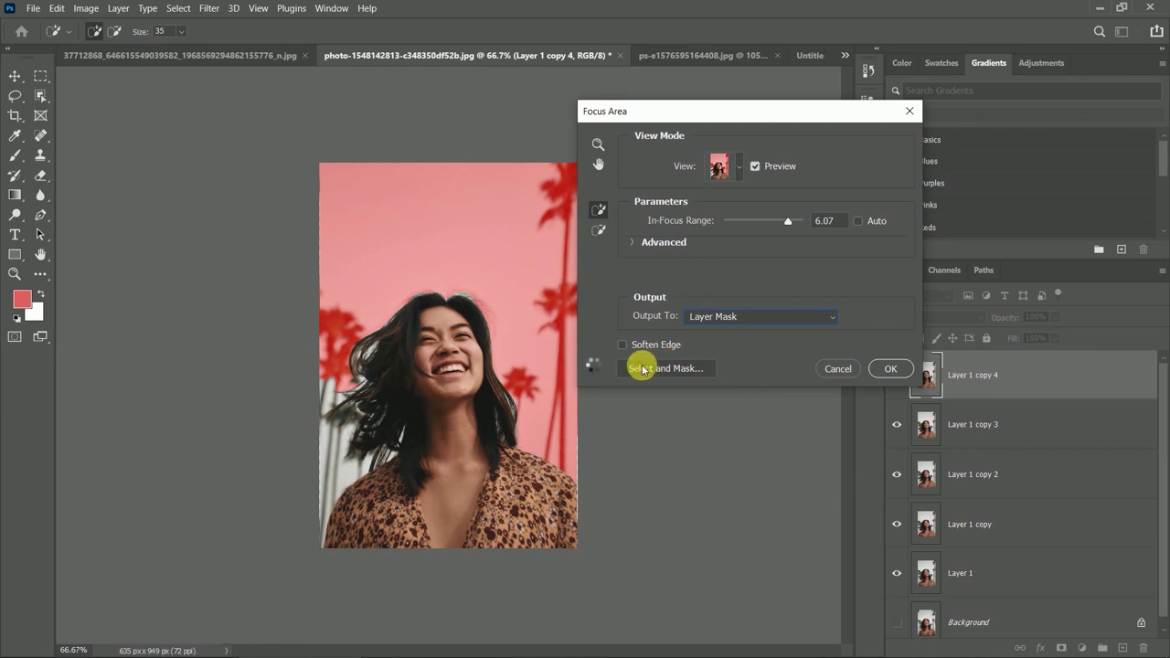
{"action": "left_click", "coordinate": [890, 368]}
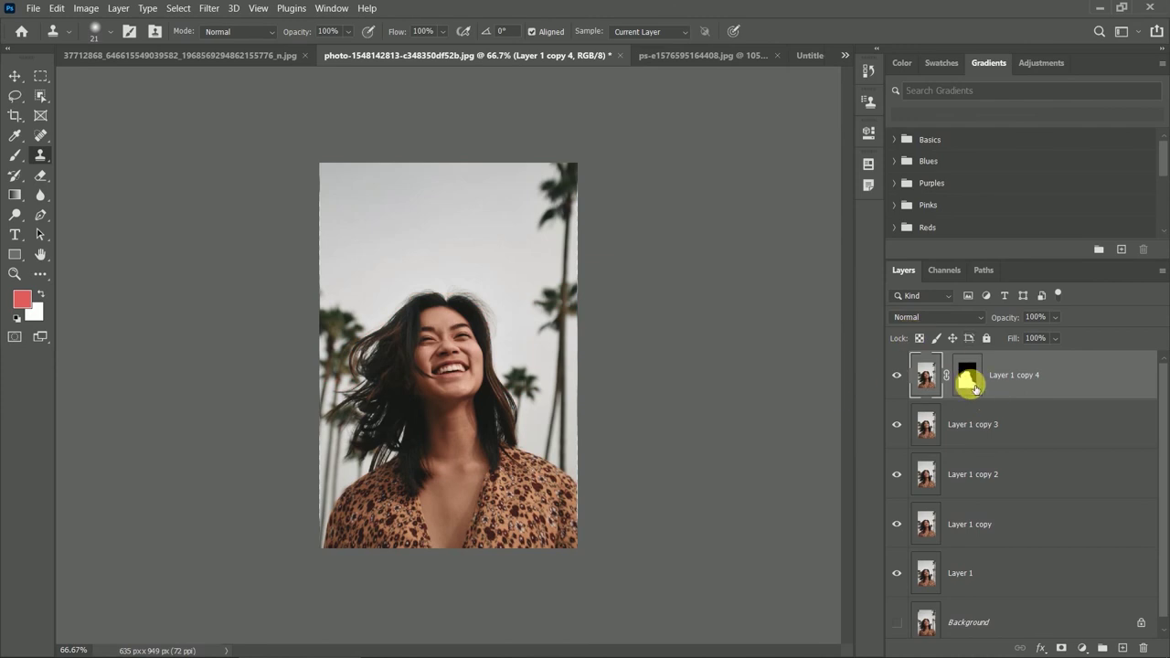
{"action": "left_click", "coordinate": [974, 388]}
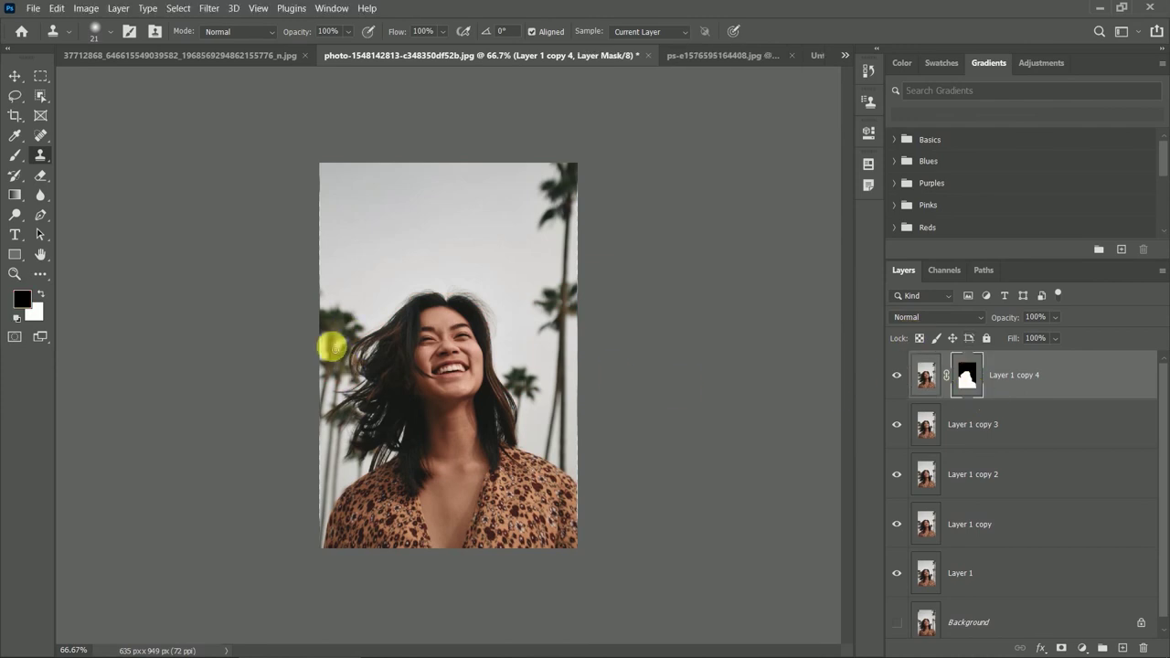
{"action": "key", "text": "b"}
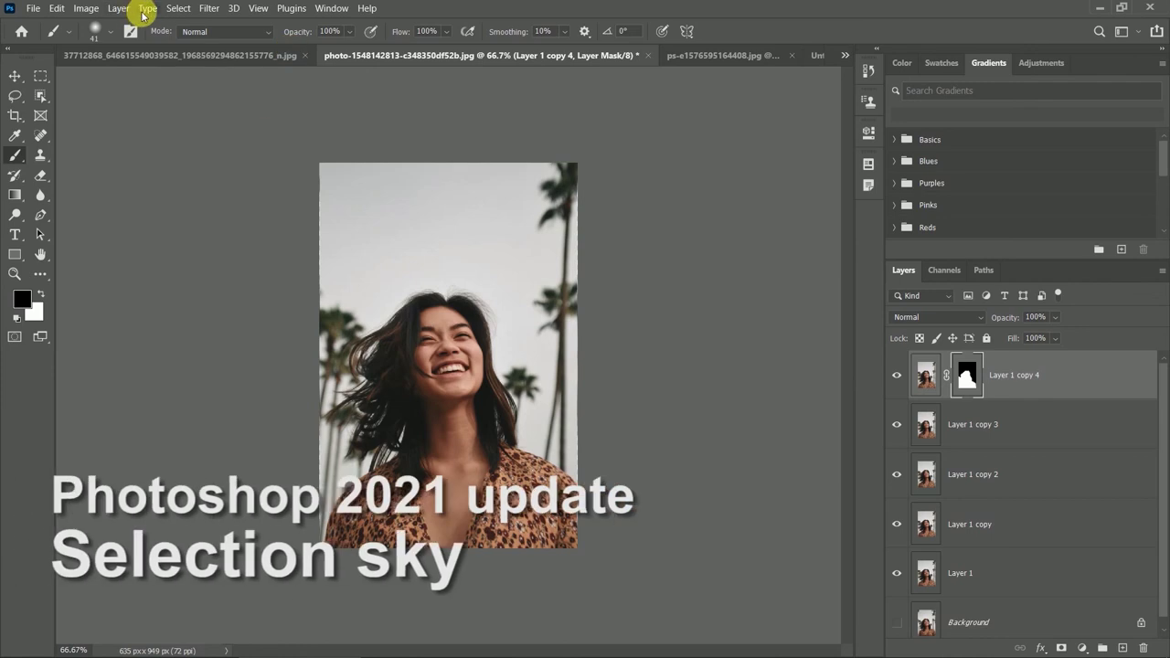
Select the sky with Select > Sky, fill it with Alt+Backspace, and switch to the man-in-red-shirt photo.
{"action": "left_click", "coordinate": [179, 9]}
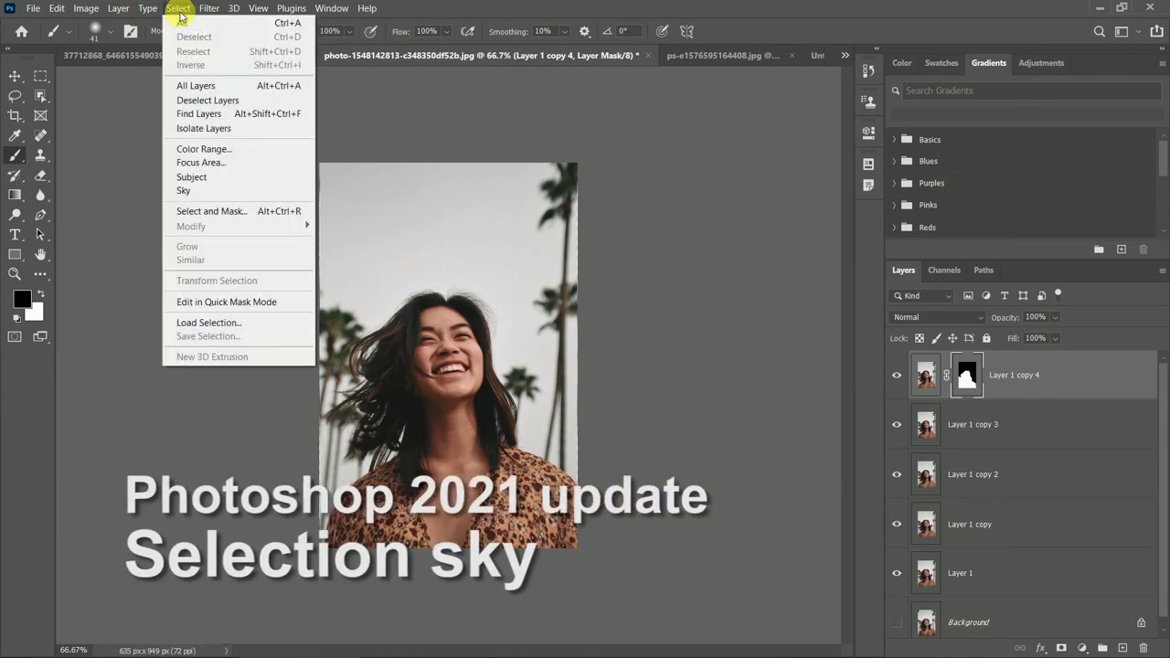
{"action": "left_click", "coordinate": [225, 191]}
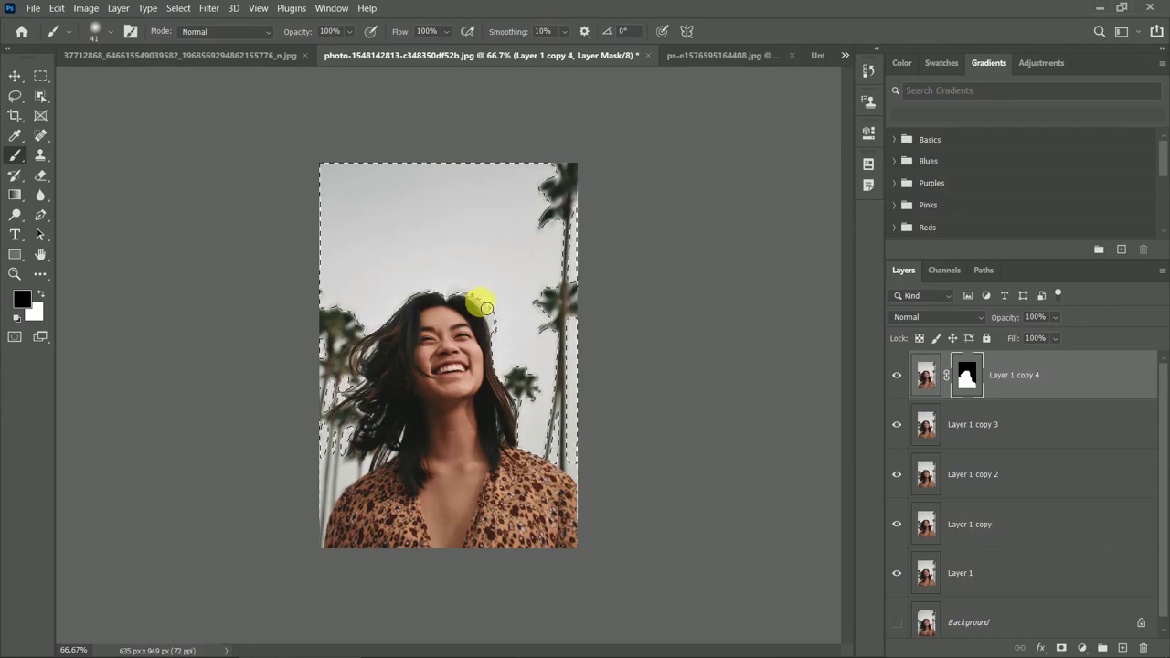
{"action": "key", "text": "alt+BackSpace"}
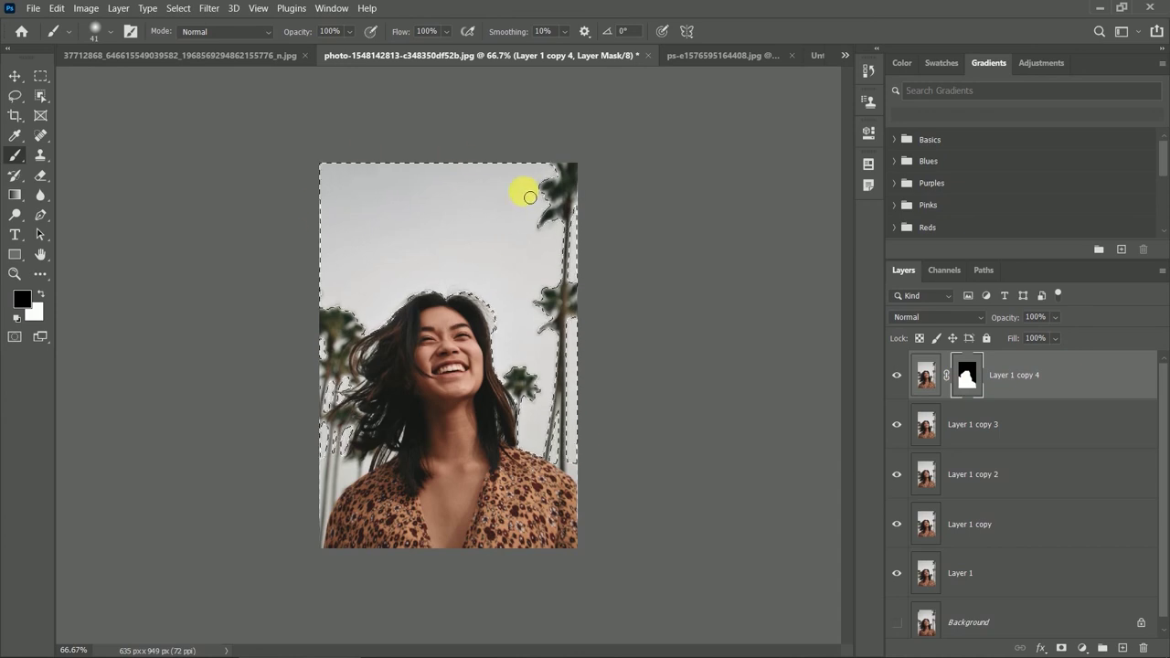
{"action": "left_click", "coordinate": [695, 53]}
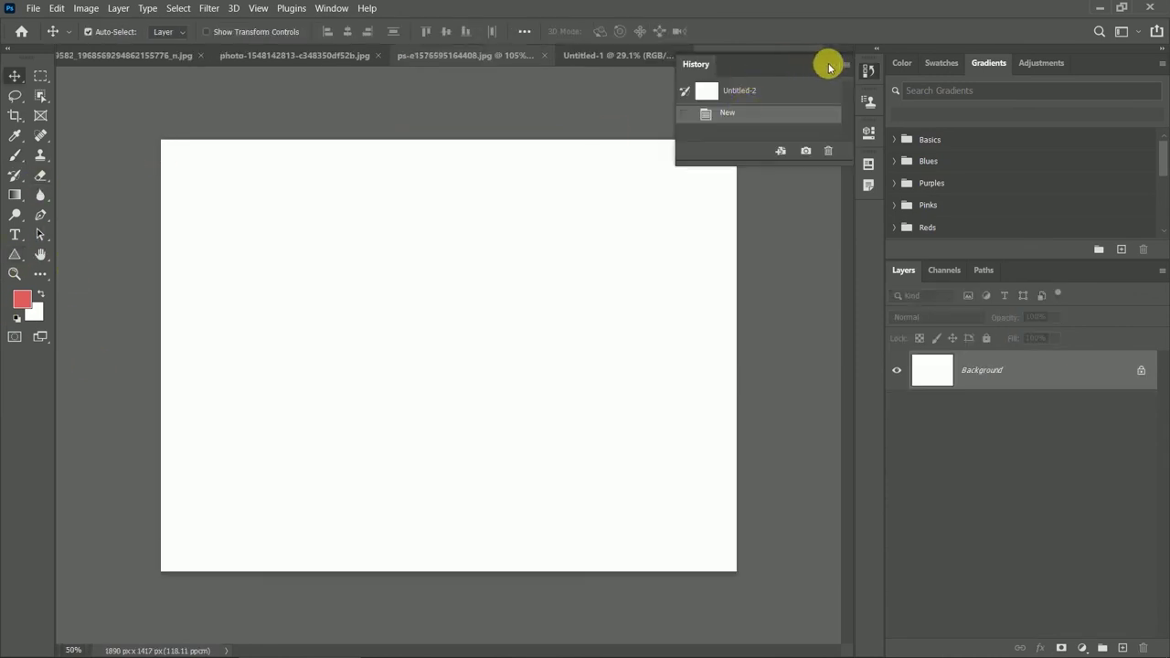
Draw a triangle with the Triangle Tool on Untitled-2 and round its corners to 96 px.
{"action": "left_click", "coordinate": [829, 68]}
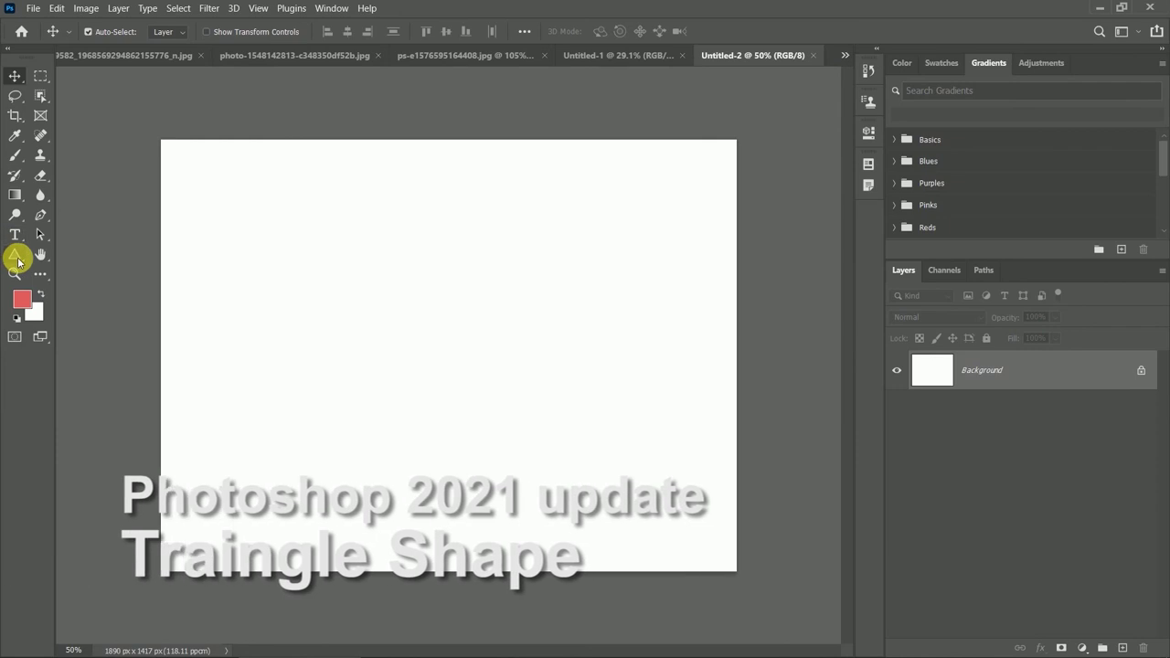
{"action": "left_click", "coordinate": [17, 259]}
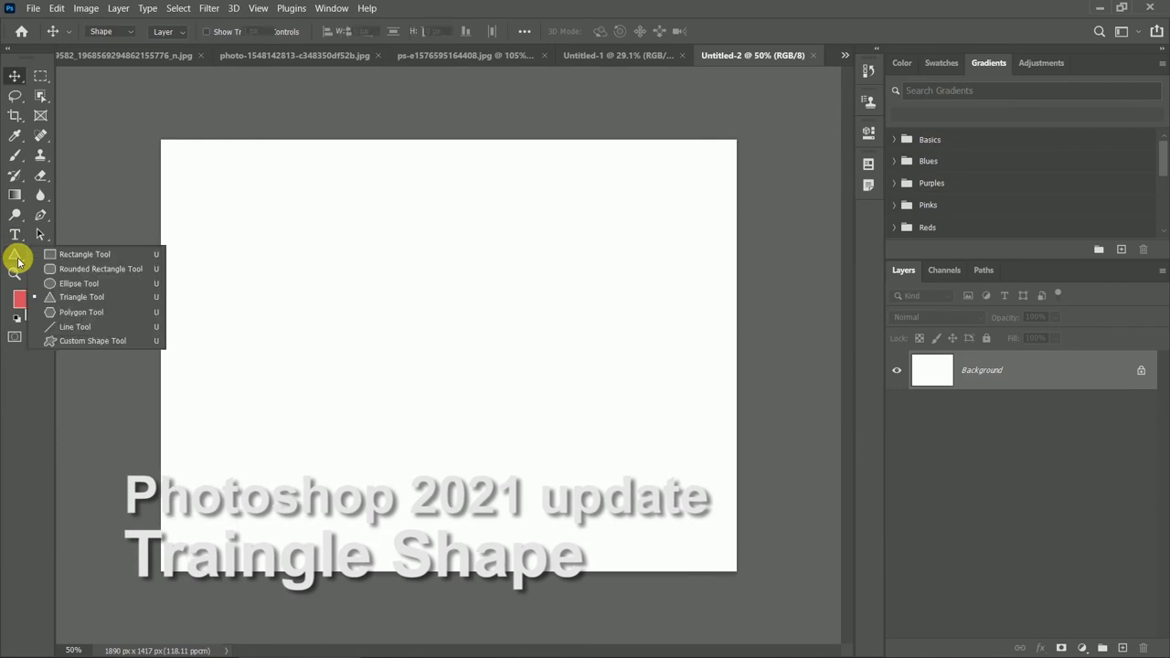
{"action": "left_click", "coordinate": [94, 305]}
{"action": "left_click_drag", "start_coordinate": [378, 278], "coordinate": [594, 465]}
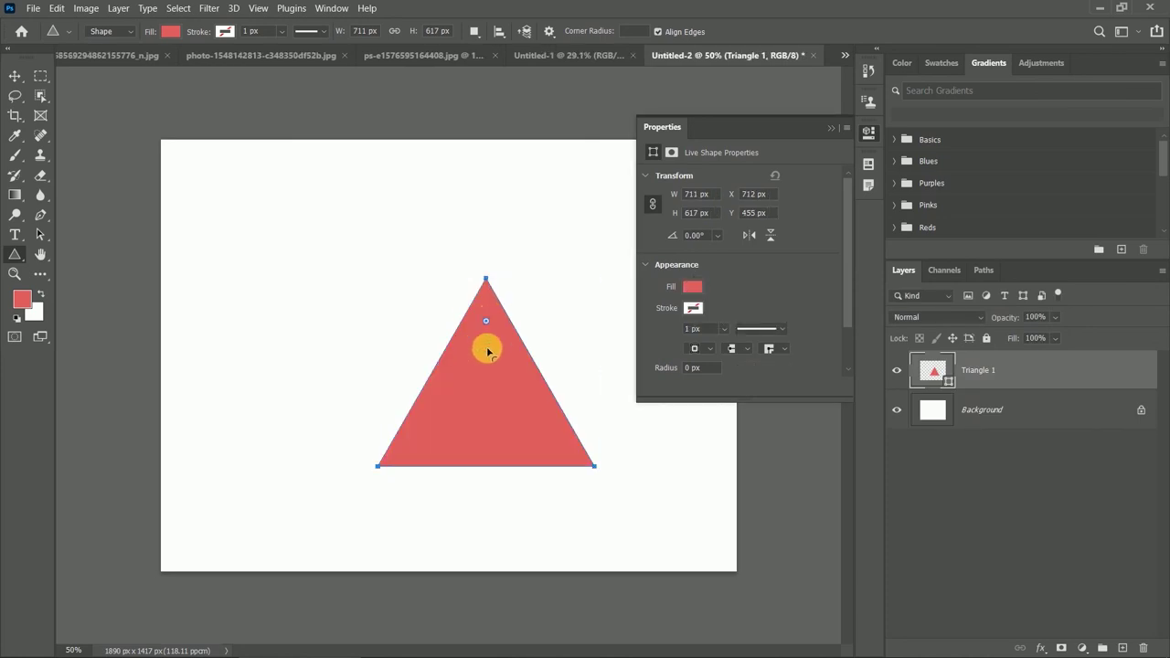
{"action": "mouse_move", "coordinate": [487, 350]}
{"action": "left_mouse_down"}
{"action": "mouse_move", "coordinate": [505, 422]}
{"action": "mouse_move", "coordinate": [514, 410]}
{"action": "mouse_move", "coordinate": [366, 279]}
{"action": "left_mouse_up"}
Give the rounded triangle a dashed black outline and remove its fill.
{"action": "key", "text": "v"}
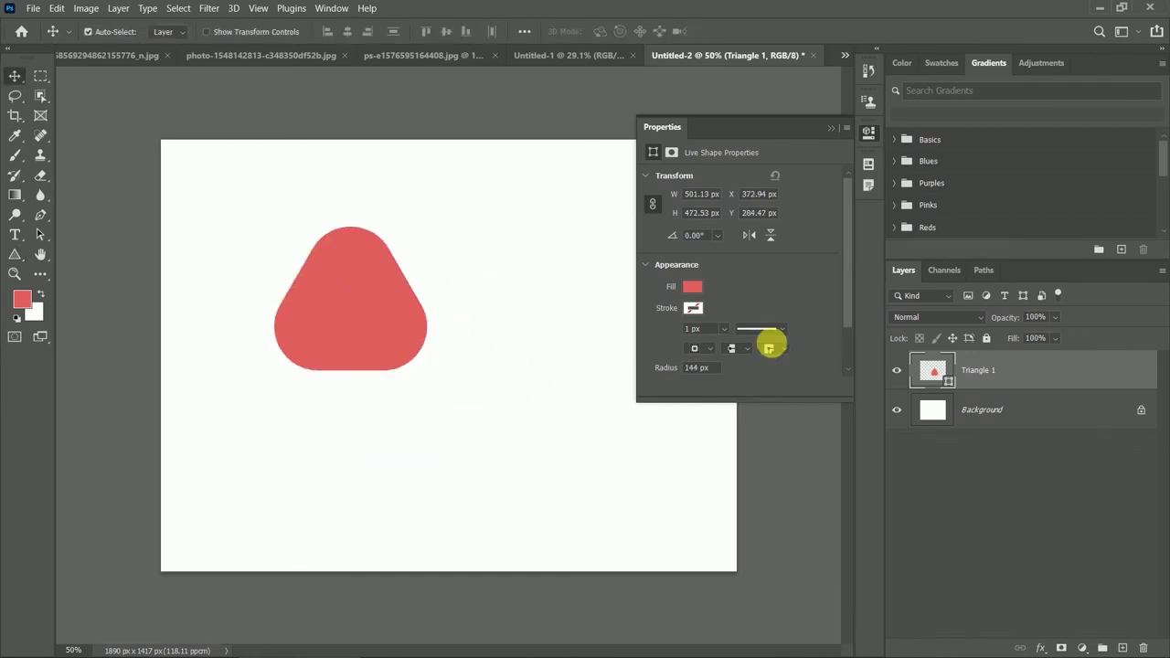
{"action": "left_click", "coordinate": [781, 328]}
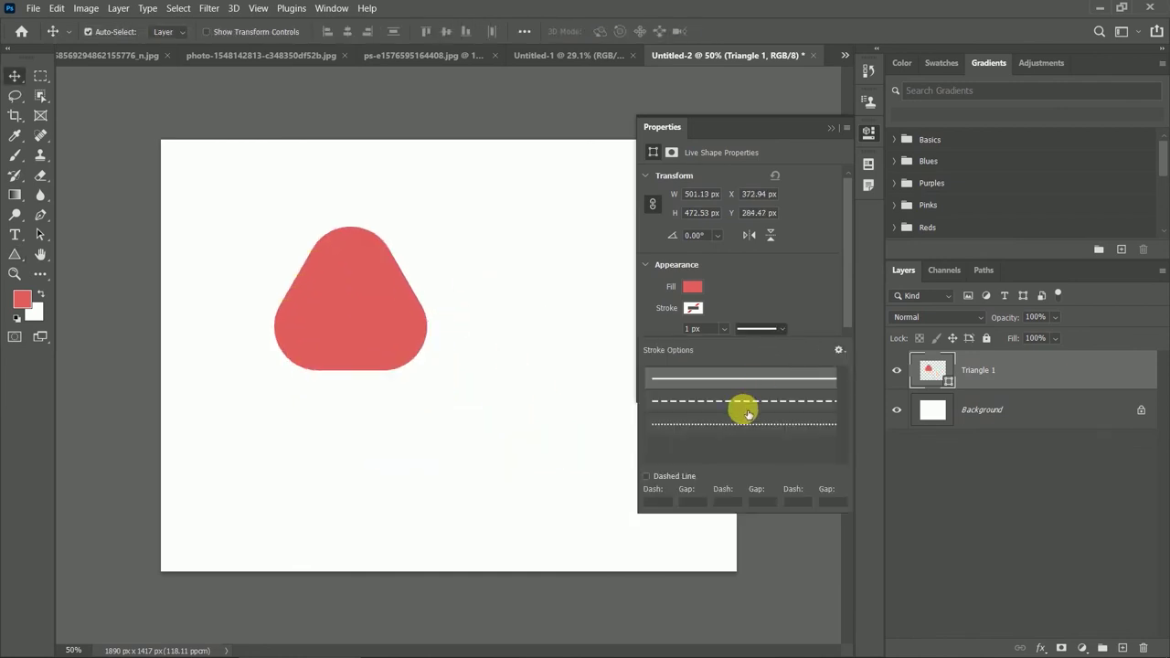
{"action": "left_click", "coordinate": [744, 402]}
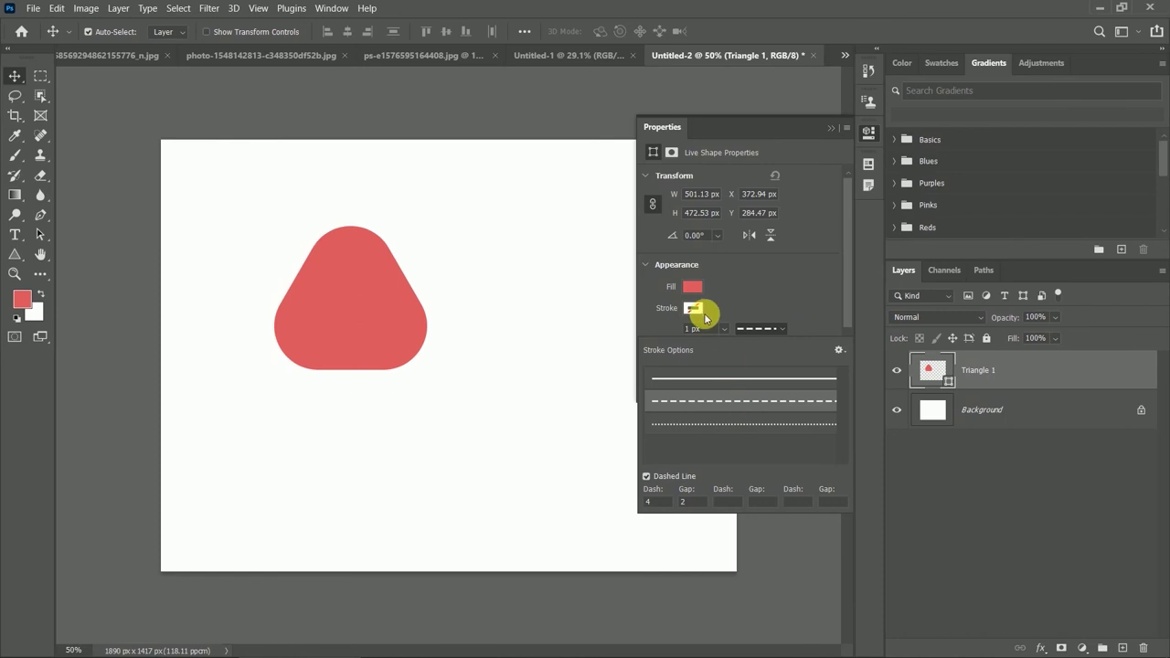
{"action": "left_click", "coordinate": [692, 308]}
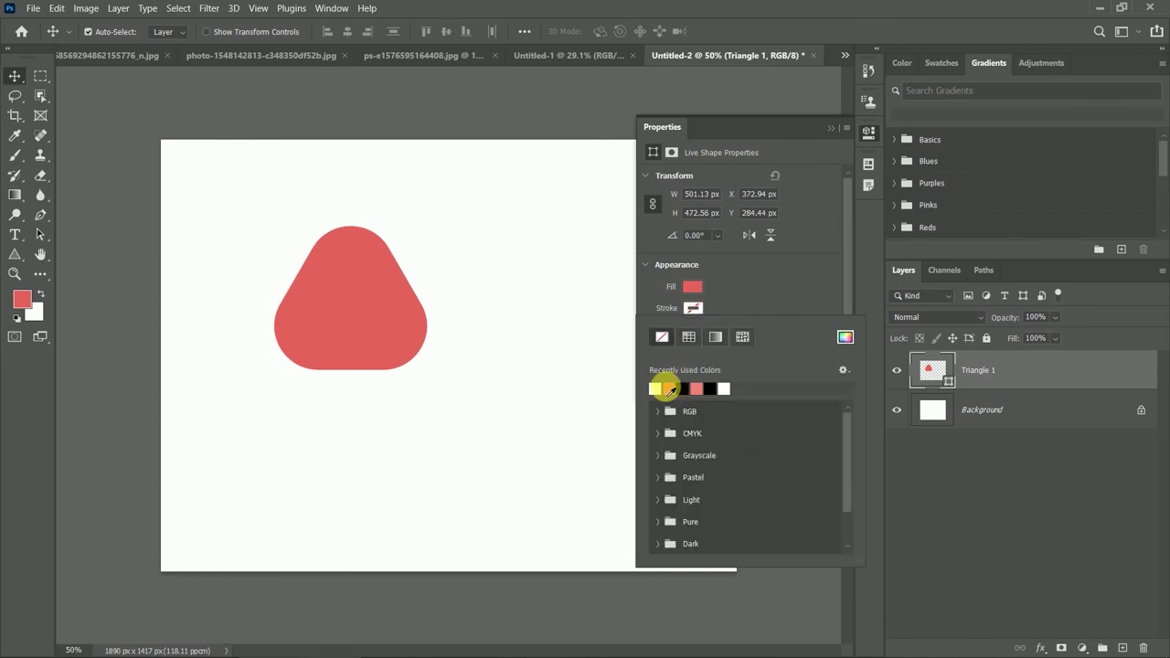
{"action": "left_click", "coordinate": [670, 389]}
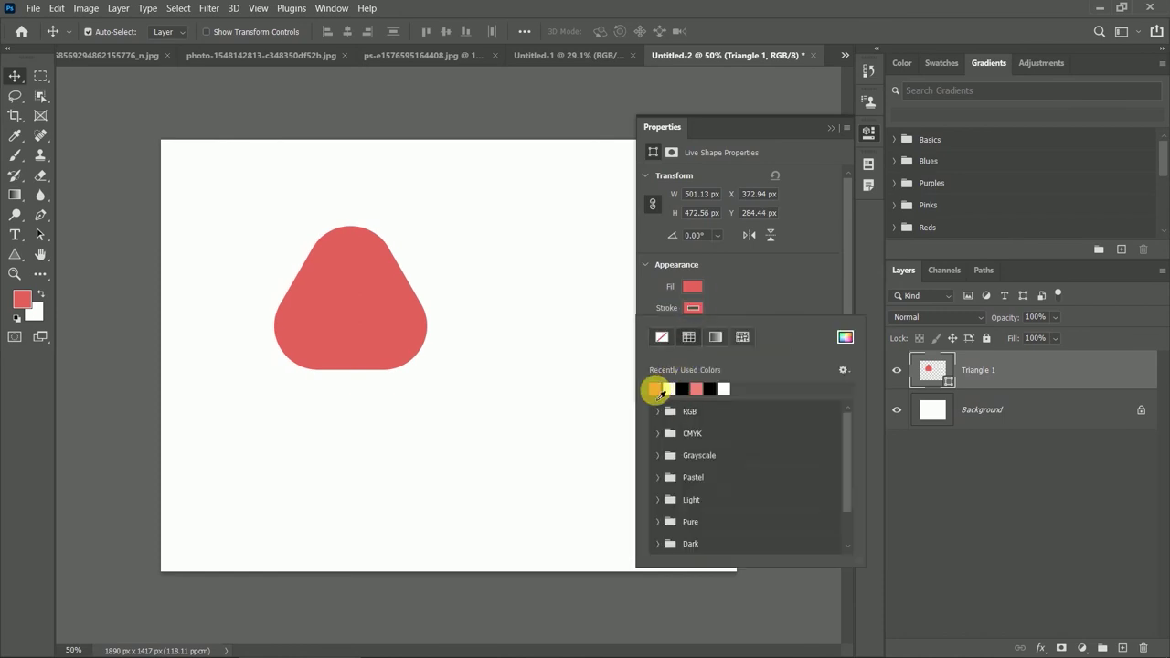
{"action": "left_click", "coordinate": [682, 389]}
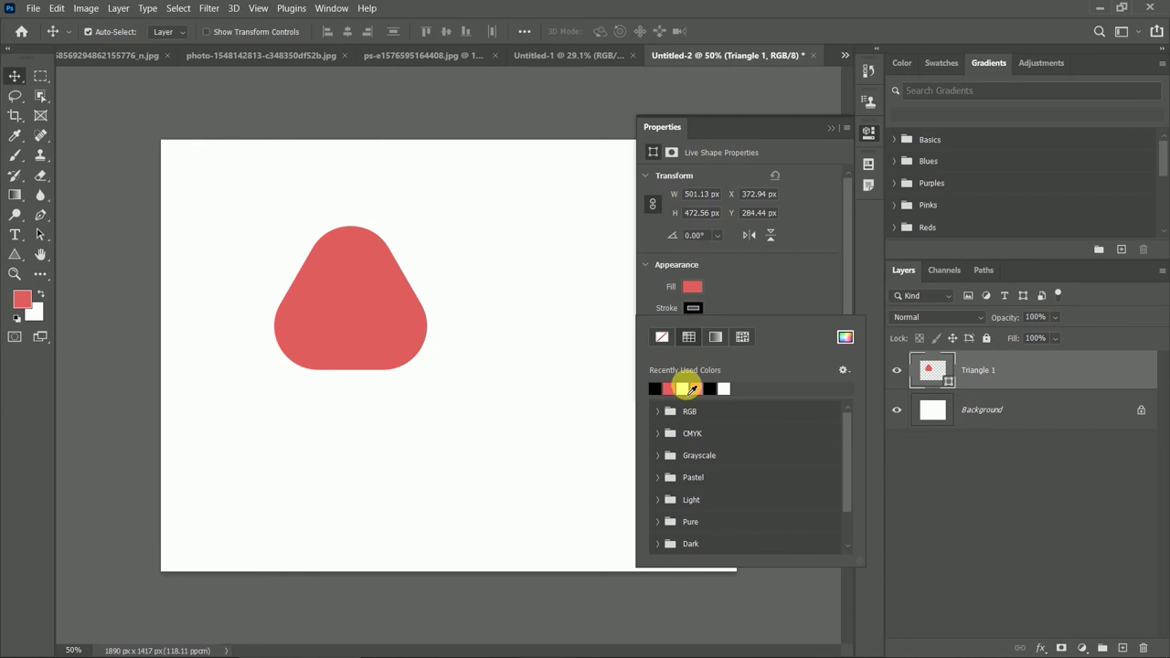
{"action": "left_click", "coordinate": [693, 290]}
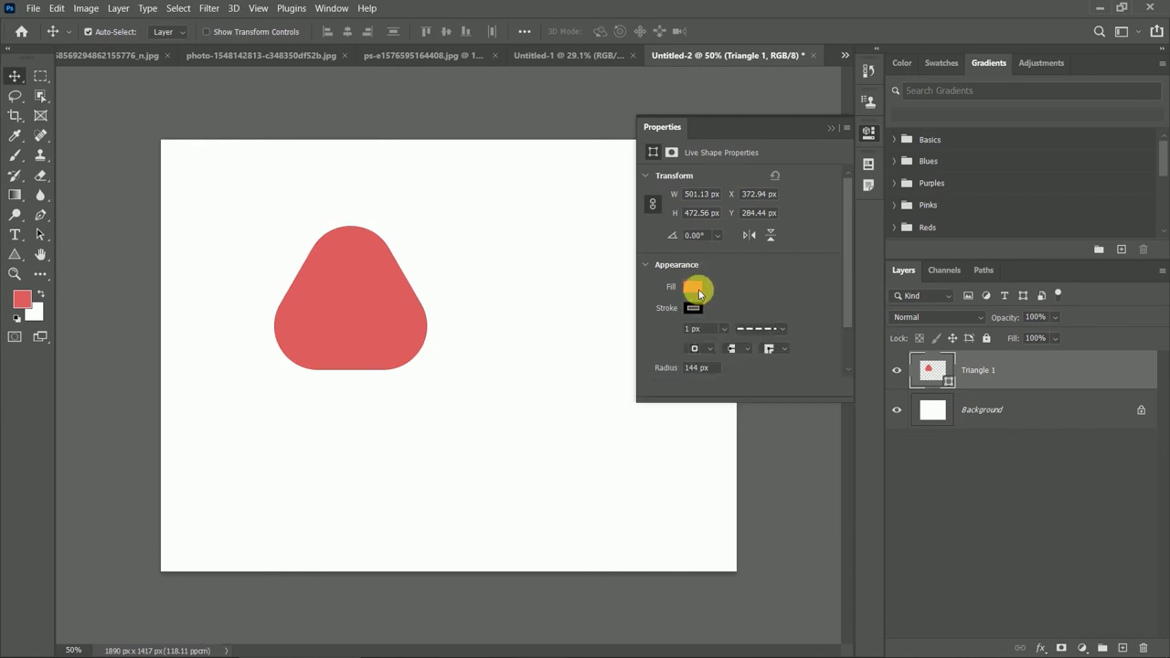
{"action": "left_click", "coordinate": [700, 291]}
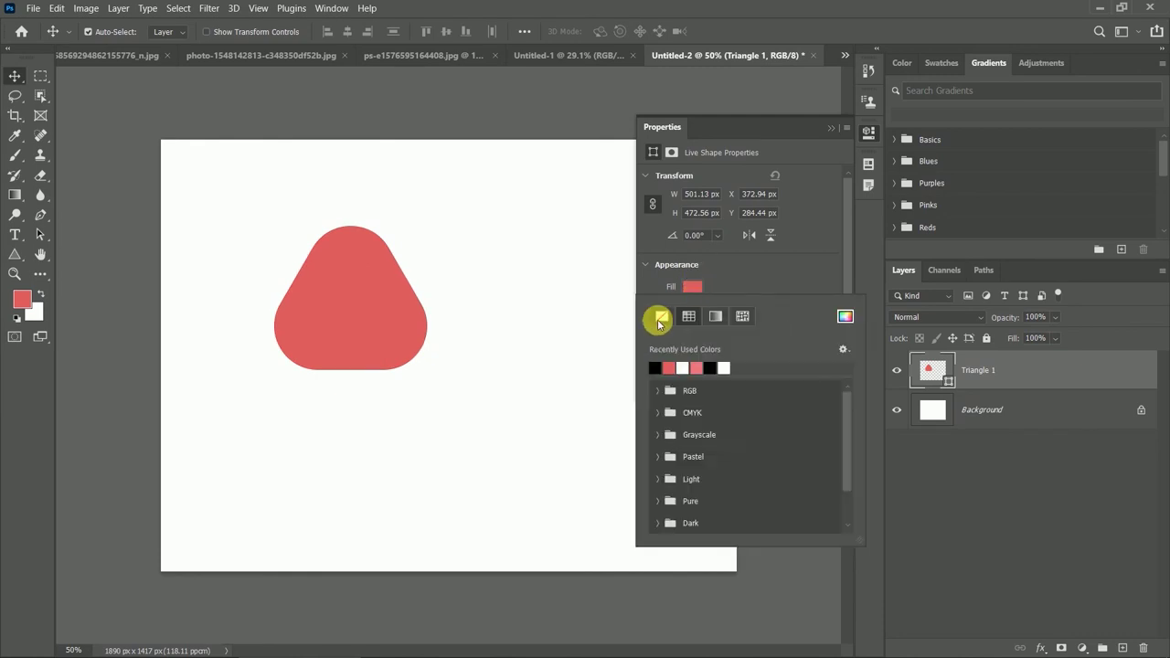
{"action": "left_click", "coordinate": [662, 318]}
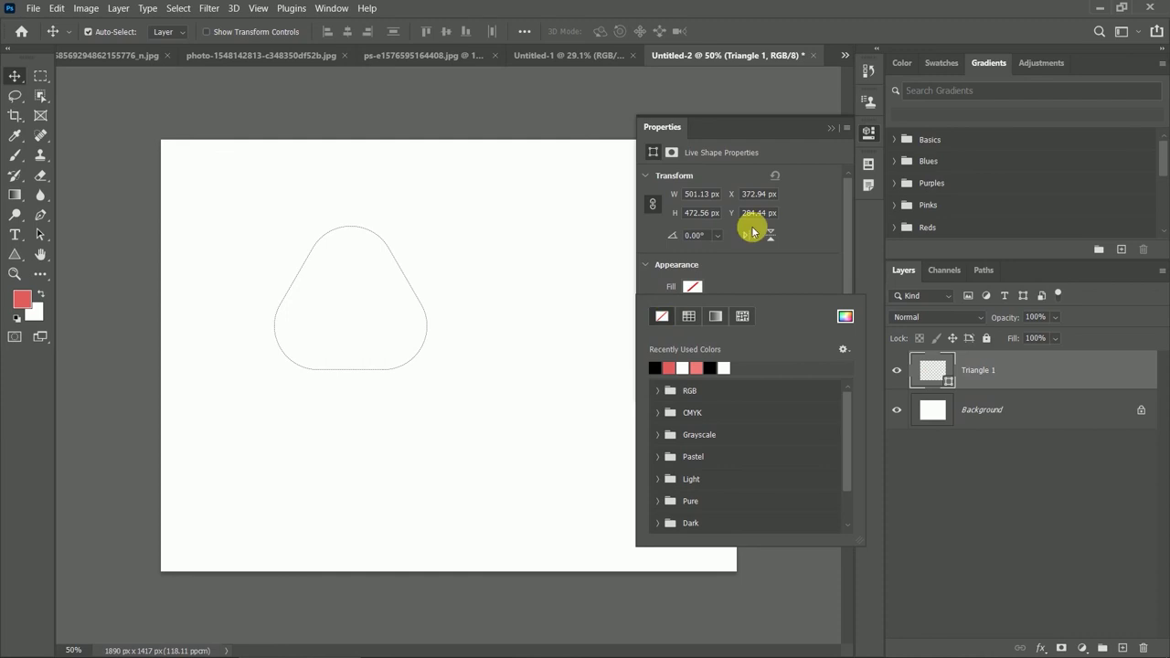
Restore the red fill, then use Pathfinder subtract to leave a white triangle cutout in red.
{"action": "left_click", "coordinate": [670, 368]}
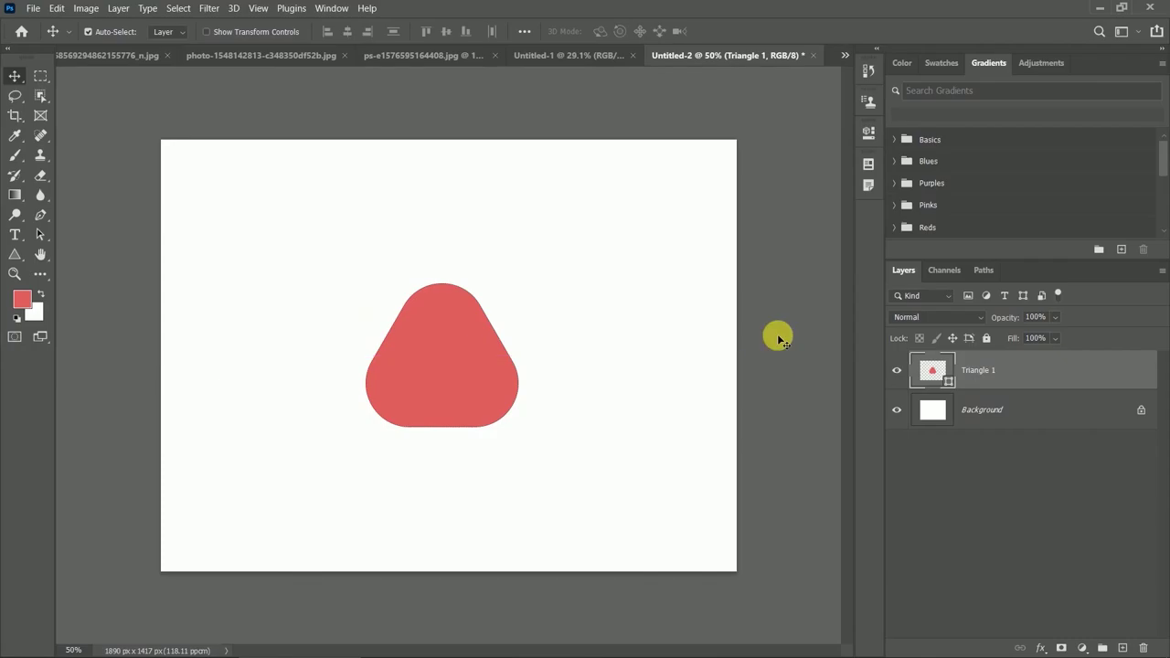
{"action": "left_click", "coordinate": [870, 131]}
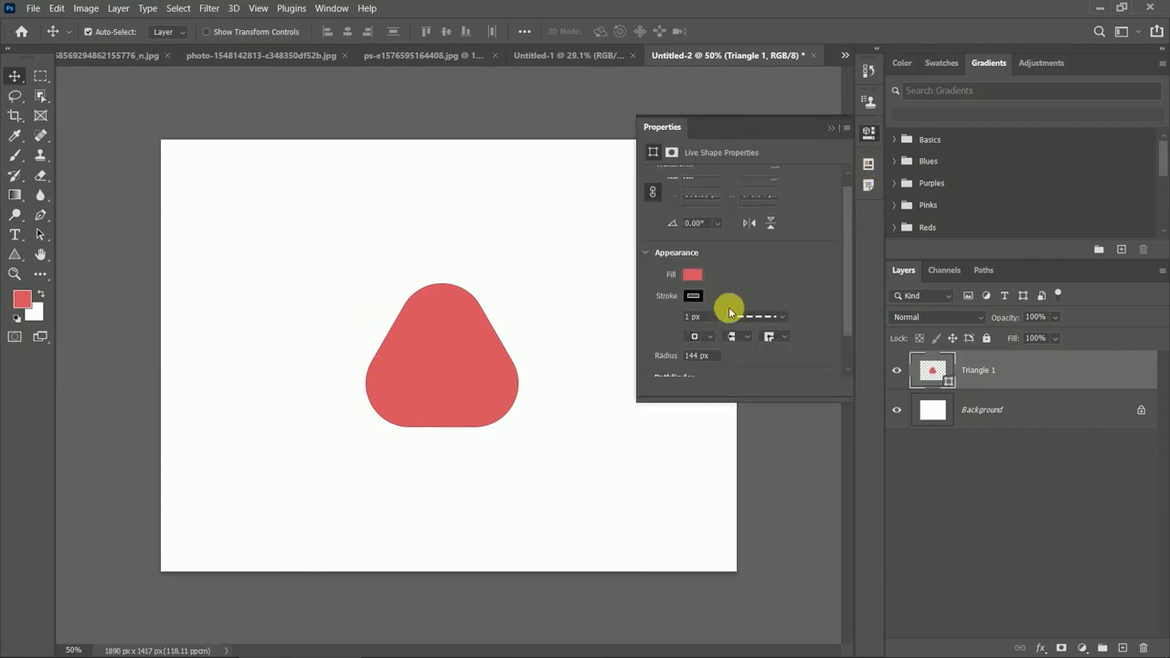
{"action": "scroll", "coordinate": [728, 308], "scroll_direction": "down", "scroll_amount": 2}
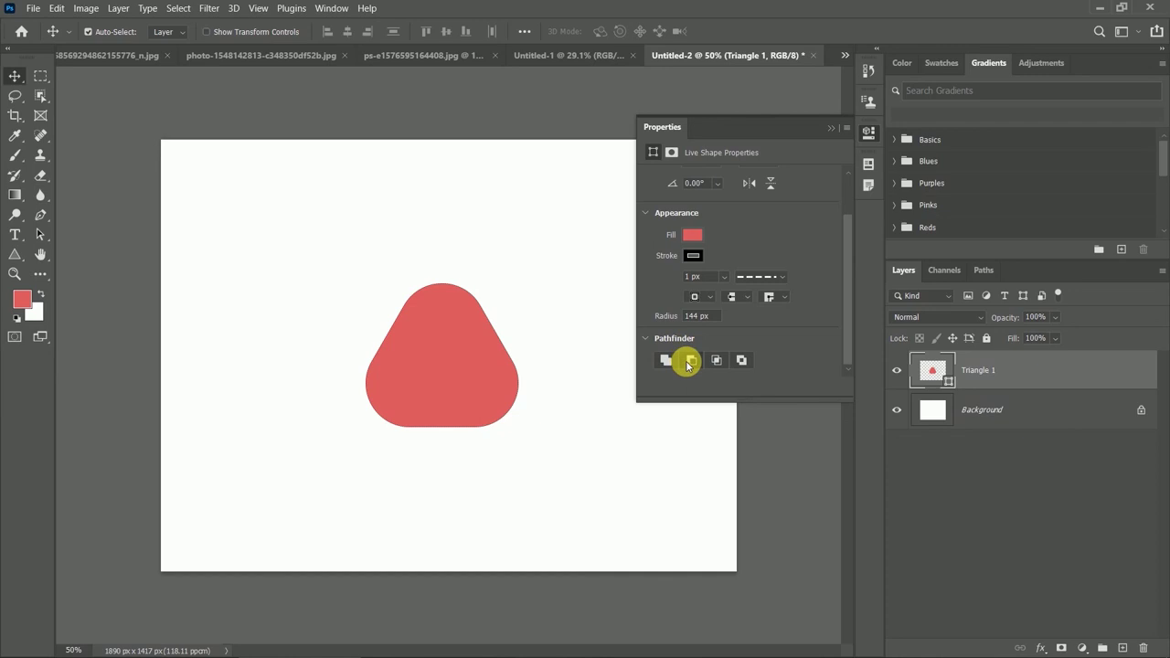
{"action": "left_click", "coordinate": [691, 360]}
{"action": "mouse_move", "coordinate": [464, 362]}
{"action": "left_mouse_down"}
{"action": "mouse_move", "coordinate": [445, 366]}
{"action": "mouse_move", "coordinate": [451, 319]}
{"action": "left_mouse_up"}
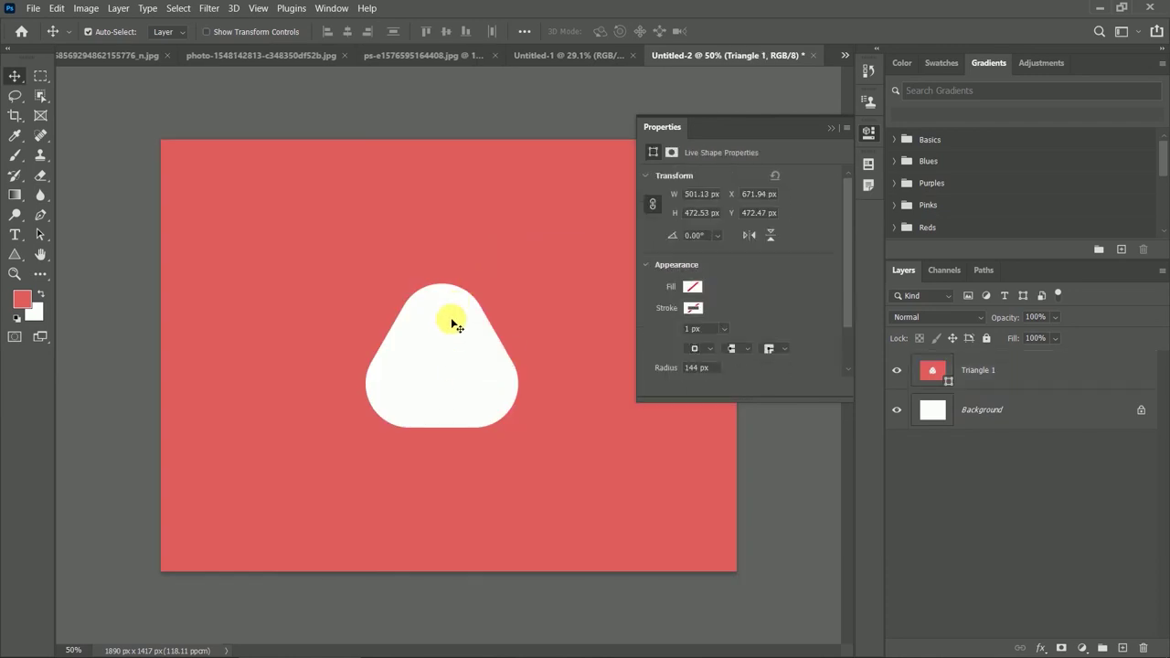
{"action": "left_click_drag", "start_coordinate": [358, 354], "coordinate": [439, 378]}
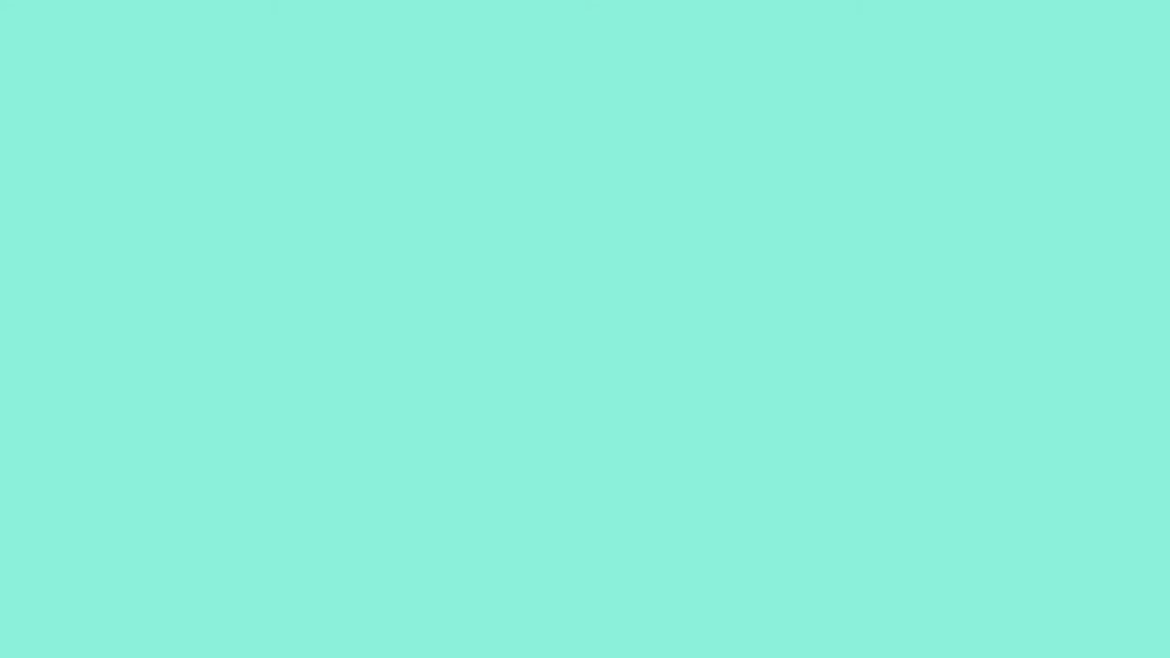